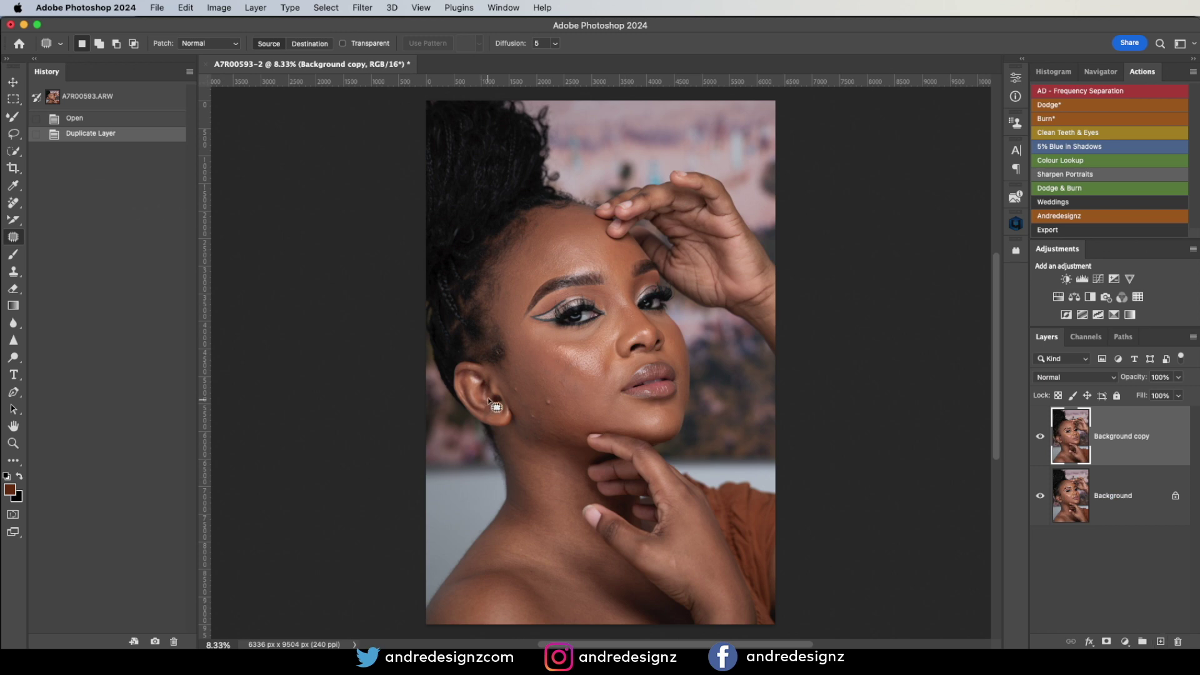
Step: Use the Patch tool to remove the raised bumps on the cheek beside the ear, clearing the selection after patching
scroll(519, 414, "up", 5)
scroll(549, 407, "down", 2)
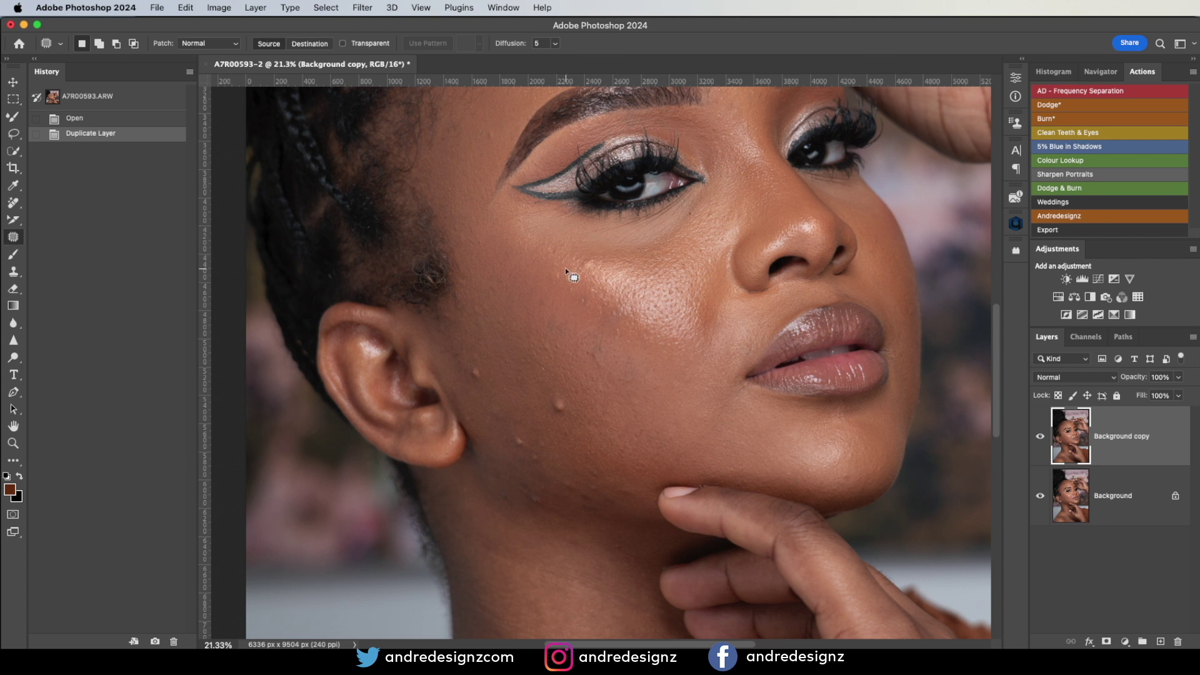
left_click_drag(481, 368, 486, 370)
left_click_drag(479, 376, 579, 413)
mouse_move(569, 407)
left_mouse_down()
mouse_move(592, 427)
mouse_move(523, 435)
left_mouse_up()
key("super+d")
mouse_move(523, 443)
left_mouse_down()
mouse_move(535, 420)
mouse_move(545, 461)
mouse_move(551, 434)
mouse_move(561, 448)
mouse_move(556, 412)
left_mouse_up()
key("super+d")
Step: Patch the dark spots on the middle of the cheek, below the eye, with cleaner skin and deselect
mouse_move(604, 342)
left_mouse_down()
mouse_move(593, 357)
mouse_move(612, 355)
left_mouse_up()
left_click_drag(584, 293, 611, 329)
key("super+d")
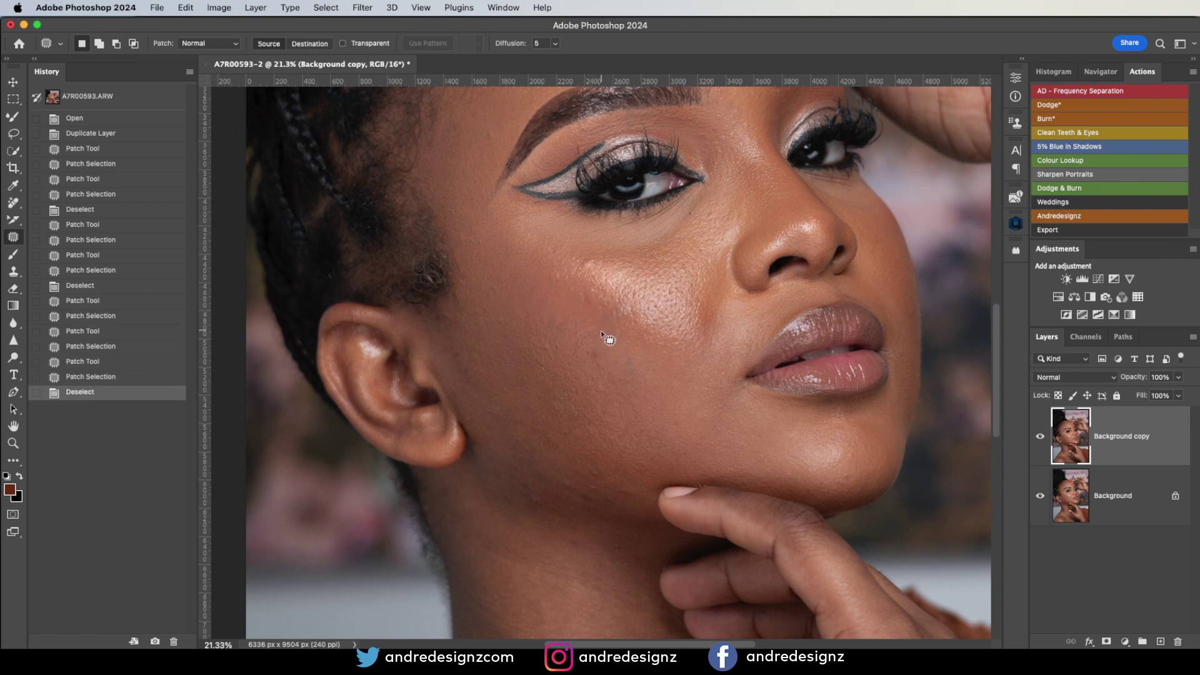
Step: Patch out the marks along the jawline below the earlobe and clear the selection
left_click_drag(556, 380, 557, 268)
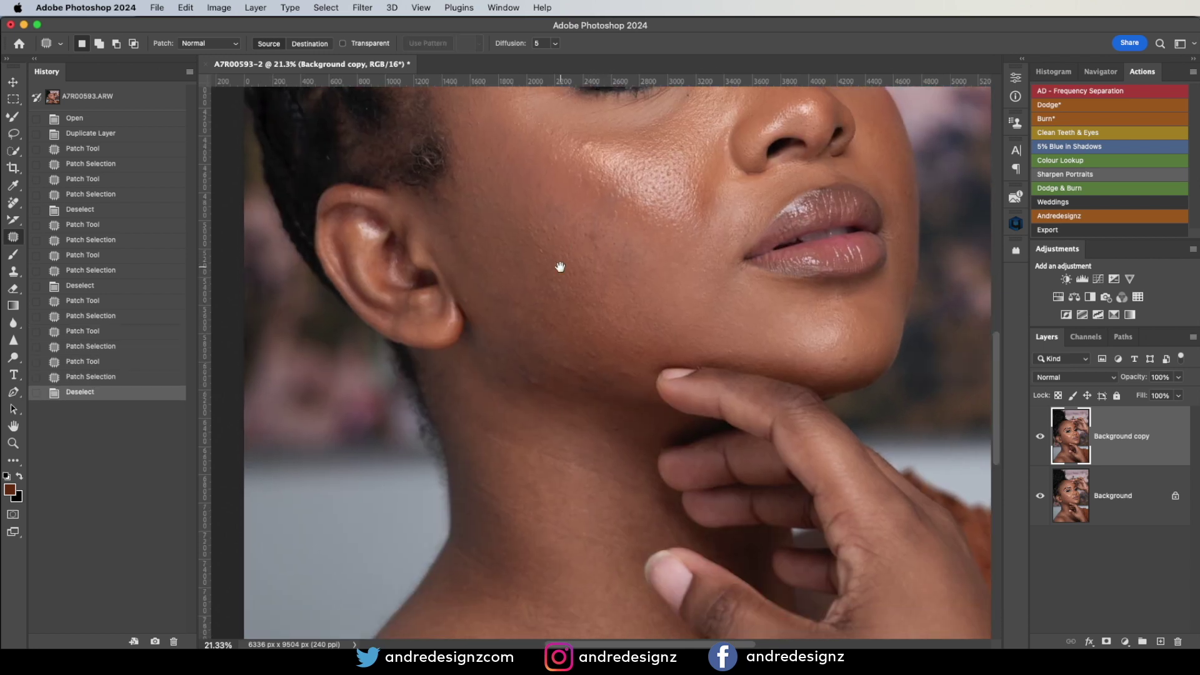
mouse_move(531, 367)
left_mouse_down()
mouse_move(542, 395)
mouse_move(565, 397)
mouse_move(500, 392)
mouse_move(519, 400)
mouse_move(504, 370)
mouse_move(522, 385)
mouse_move(534, 352)
mouse_move(593, 388)
mouse_move(547, 346)
left_mouse_up()
key("super+d")
key("super+d")
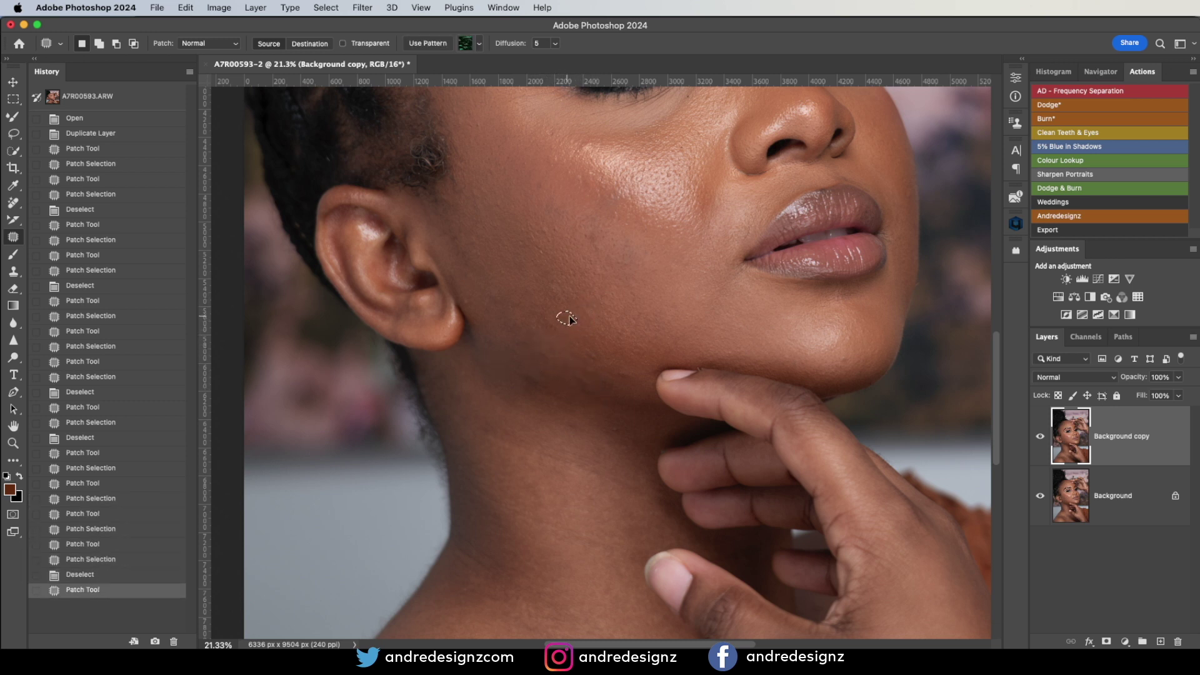
Step: Patch the small blemishes on the jaw close to the fingertip under the chin, deselecting after each one
mouse_move(622, 364)
left_mouse_down()
mouse_move(628, 385)
mouse_move(627, 372)
mouse_move(614, 397)
mouse_move(580, 383)
mouse_move(587, 361)
left_mouse_up()
key("super+d")
mouse_move(591, 370)
left_mouse_down()
mouse_move(604, 375)
mouse_move(588, 347)
left_mouse_up()
key("super+d")
left_click_drag(597, 357, 615, 366)
key("super+d")
Step: Patch the uneven skin on the upper cheek beneath the outer corner of the eye and deselect
left_click_drag(629, 293, 627, 295)
scroll(628, 294, "up", 5)
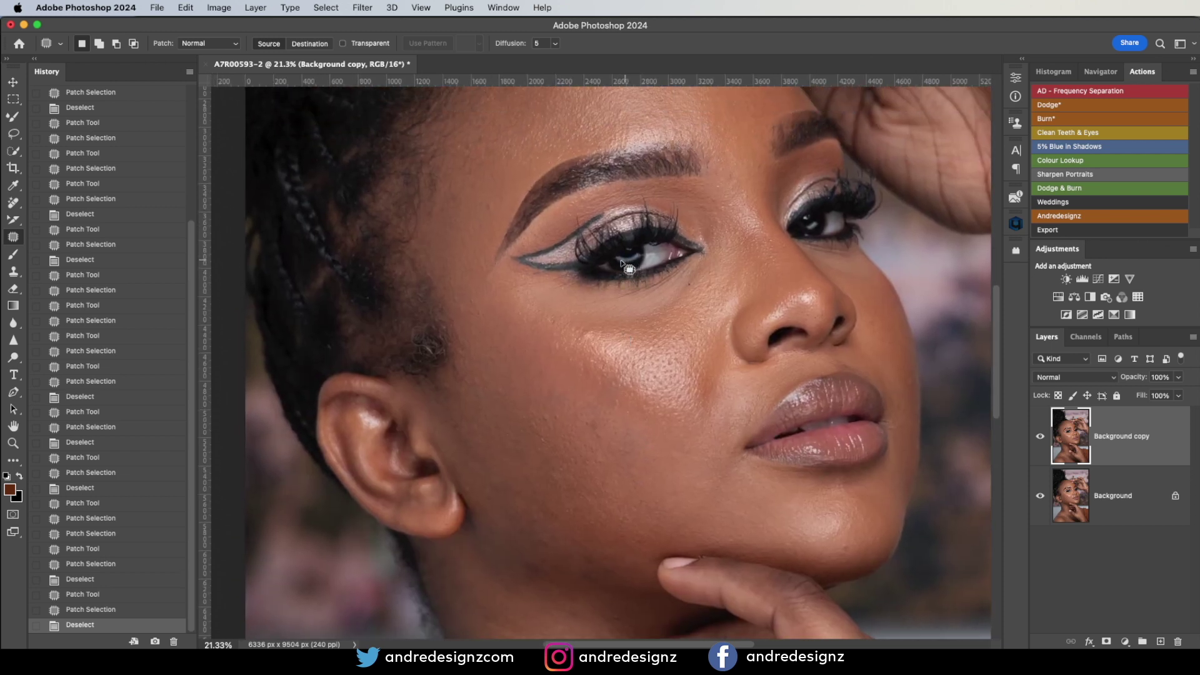
scroll(625, 267, "down", 3)
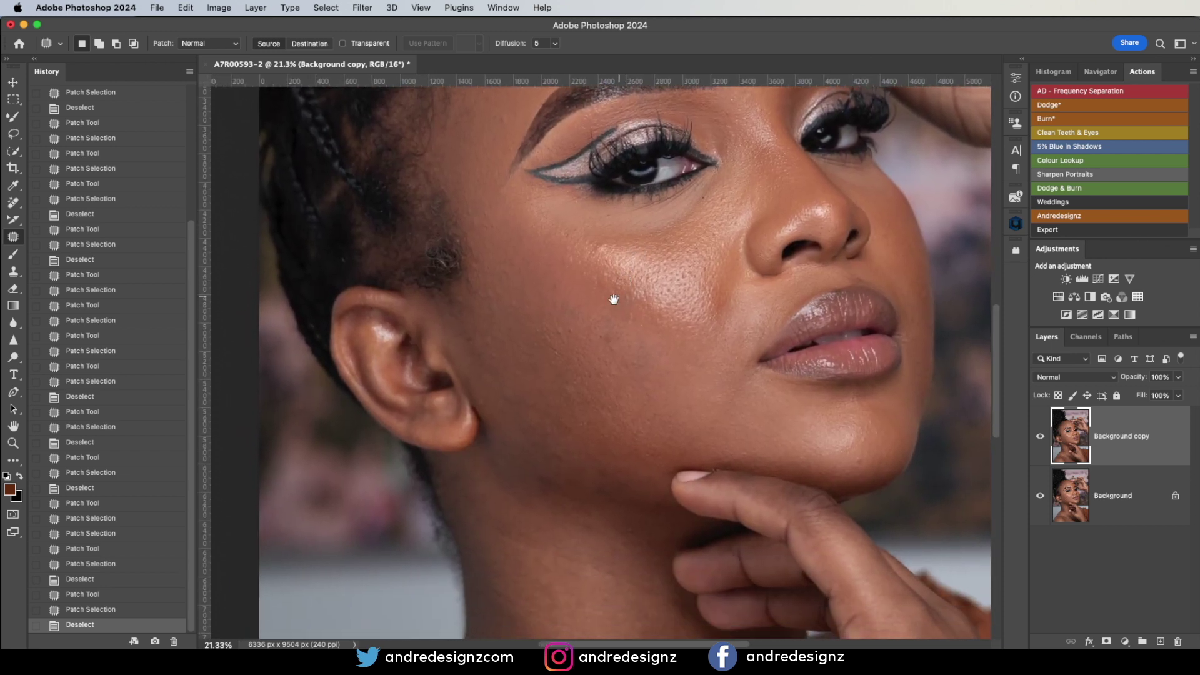
mouse_move(600, 237)
left_mouse_down()
mouse_move(592, 251)
mouse_move(605, 253)
mouse_move(564, 233)
left_mouse_up()
left_click_drag(568, 241, 544, 234)
key("super+d")
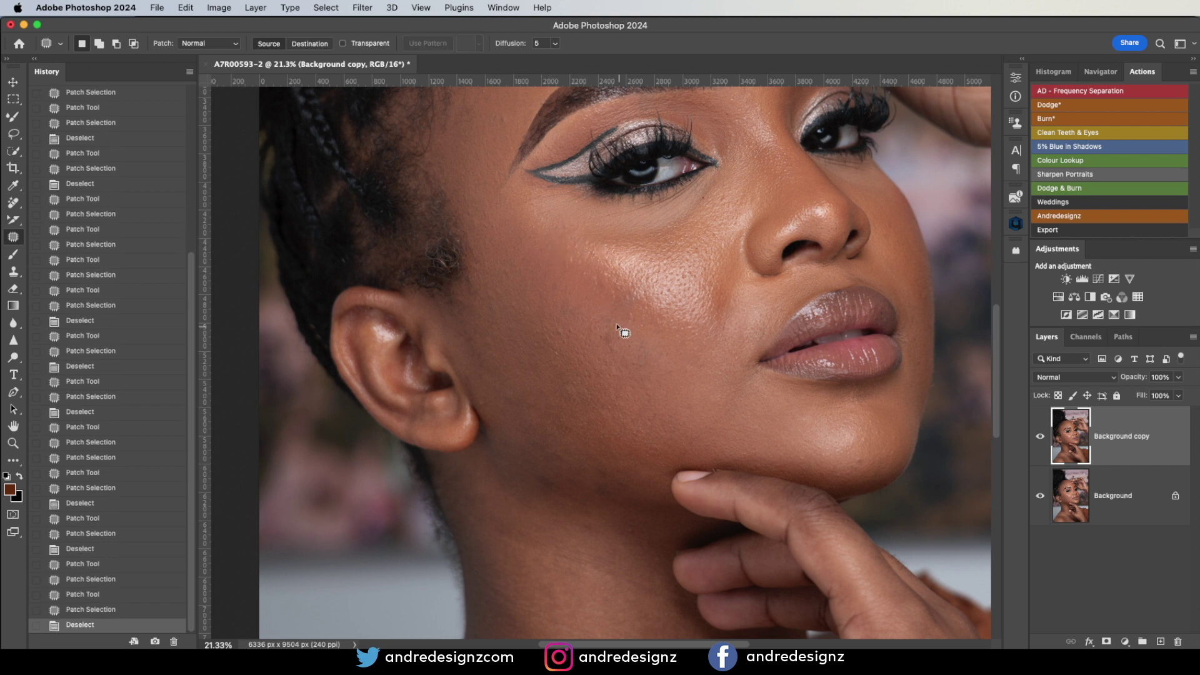
Step: Smooth the remaining spots on the mid cheek below the highlight with several small patches
mouse_move(557, 322)
left_mouse_down()
mouse_move(591, 321)
mouse_move(622, 355)
left_mouse_up()
left_click_drag(616, 349, 638, 361)
left_click(639, 364)
left_click_drag(577, 312, 570, 302)
left_click_drag(569, 311, 588, 329)
key("super+d")
Step: Patch the blotches across the lower cheek using clean skin from nearby, and clear the selection
left_click_drag(587, 286, 581, 164)
mouse_move(579, 290)
left_mouse_down()
mouse_move(580, 241)
mouse_move(606, 306)
mouse_move(610, 296)
left_mouse_up()
mouse_move(602, 295)
left_mouse_down()
mouse_move(576, 277)
mouse_move(636, 312)
mouse_move(627, 297)
left_mouse_up()
mouse_move(624, 305)
left_mouse_down()
mouse_move(630, 286)
mouse_move(607, 314)
mouse_move(569, 287)
mouse_move(571, 317)
left_mouse_up()
key("super+d")
Step: Patch the marks running from the lower cheek down to the jawline by the fingertip, deselecting between patches
left_click_drag(560, 305, 582, 317)
mouse_move(565, 307)
left_mouse_down()
mouse_move(590, 320)
mouse_move(572, 348)
mouse_move(601, 357)
left_mouse_up()
key("super+d")
mouse_move(590, 345)
left_mouse_down()
mouse_move(618, 372)
mouse_move(616, 351)
mouse_move(635, 359)
left_mouse_up()
left_click_drag(628, 351, 650, 379)
key("super+d")
Step: Patch the spots along the jaw between the earlobe and the fingertip
mouse_move(512, 343)
left_mouse_down()
mouse_move(490, 357)
mouse_move(518, 353)
left_mouse_up()
left_click_drag(506, 360, 553, 384)
left_click_drag(599, 350, 594, 334)
left_click_drag(591, 344, 610, 365)
key("super+d")
Step: Patch the small imperfections on the side of the cheek next to the ear and deselect
left_click_drag(557, 266, 580, 289)
left_click_drag(483, 215, 497, 241)
mouse_move(513, 200)
left_mouse_down()
mouse_move(520, 220)
mouse_move(515, 207)
left_mouse_up()
left_click_drag(514, 214, 508, 206)
mouse_move(510, 211)
left_mouse_down()
mouse_move(504, 199)
mouse_move(524, 195)
left_mouse_up()
left_click_drag(522, 199, 540, 209)
key("super+d")
Step: Patch the blemishes on the cheek beside the mouth and on the upper neck below the ear
mouse_move(669, 182)
left_mouse_down()
mouse_move(696, 200)
mouse_move(650, 286)
mouse_move(653, 191)
left_mouse_up()
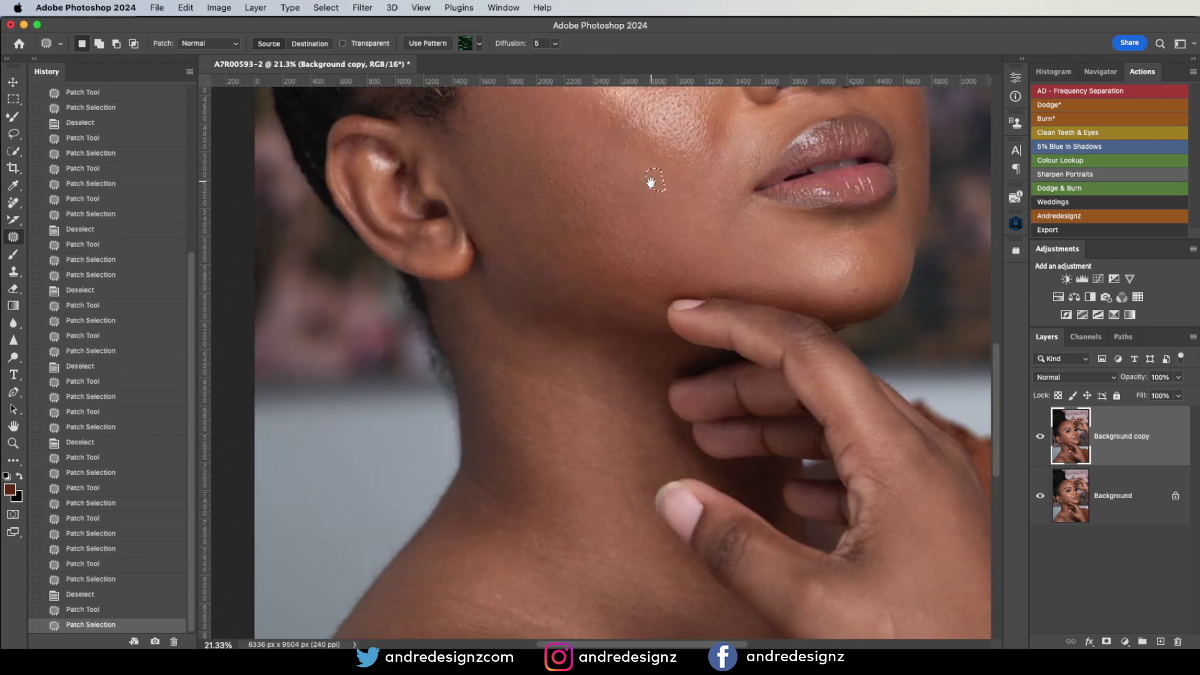
mouse_move(503, 352)
left_mouse_down()
mouse_move(516, 374)
mouse_move(504, 352)
left_mouse_up()
left_click_drag(506, 366, 546, 388)
key("super+d")
Step: Patch the spots on the temple beside the eyebrow's tail and on the upper forehead near the hairline
left_click_drag(593, 199, 605, 463)
left_click_drag(615, 247, 613, 350)
mouse_move(511, 310)
left_mouse_down()
mouse_move(520, 319)
mouse_move(511, 310)
left_mouse_up()
left_click_drag(508, 320, 512, 339)
mouse_move(549, 128)
left_mouse_down()
mouse_move(557, 143)
mouse_move(549, 129)
left_mouse_up()
mouse_move(545, 141)
left_mouse_down()
mouse_move(570, 147)
mouse_move(532, 177)
mouse_move(545, 217)
left_mouse_up()
key("super+d")
key("super+d")
Step: Patch the marks on the side of the forehead between the hairline and the eyebrow's tail
mouse_move(503, 266)
left_mouse_down()
mouse_move(505, 246)
mouse_move(508, 263)
left_mouse_up()
mouse_move(501, 255)
left_mouse_down()
mouse_move(525, 239)
mouse_move(511, 226)
mouse_move(527, 212)
left_mouse_up()
left_click_drag(522, 213, 545, 192)
key("super+d")
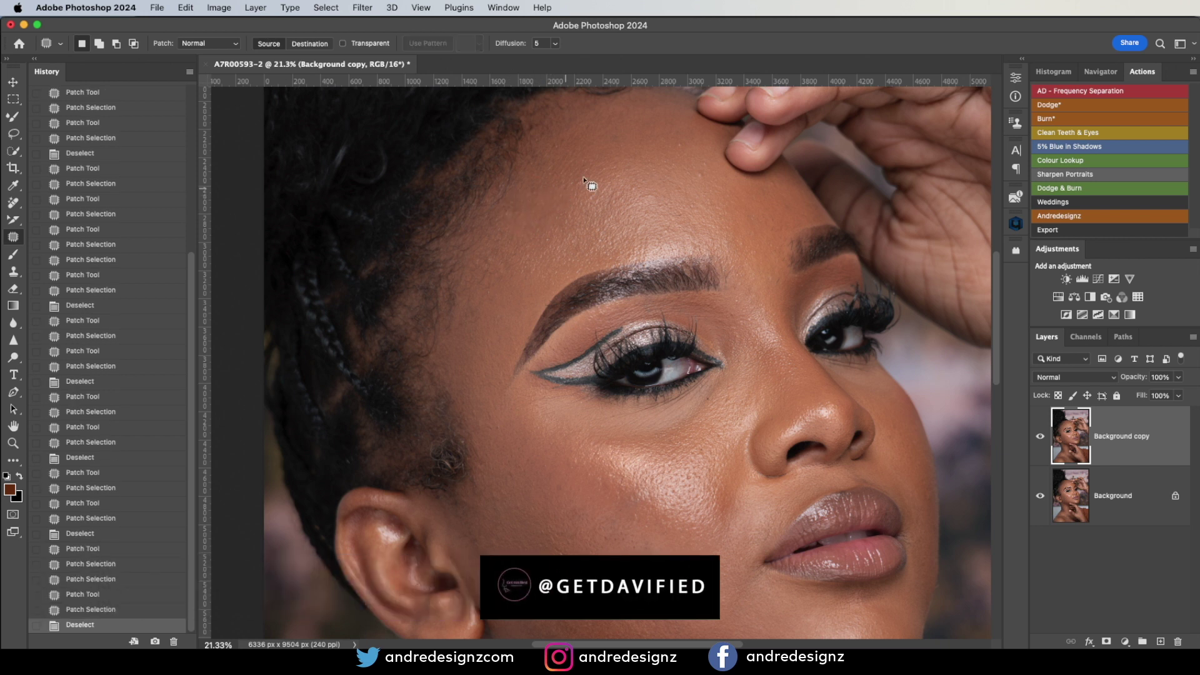
Step: Patch the blemishes on the centre of the forehead below the raised fingers and deselect
left_click_drag(699, 189, 713, 192)
left_click_drag(683, 135, 711, 160)
mouse_move(711, 163)
left_mouse_down()
mouse_move(721, 186)
mouse_move(699, 184)
mouse_move(716, 193)
left_mouse_up()
key("super+d")
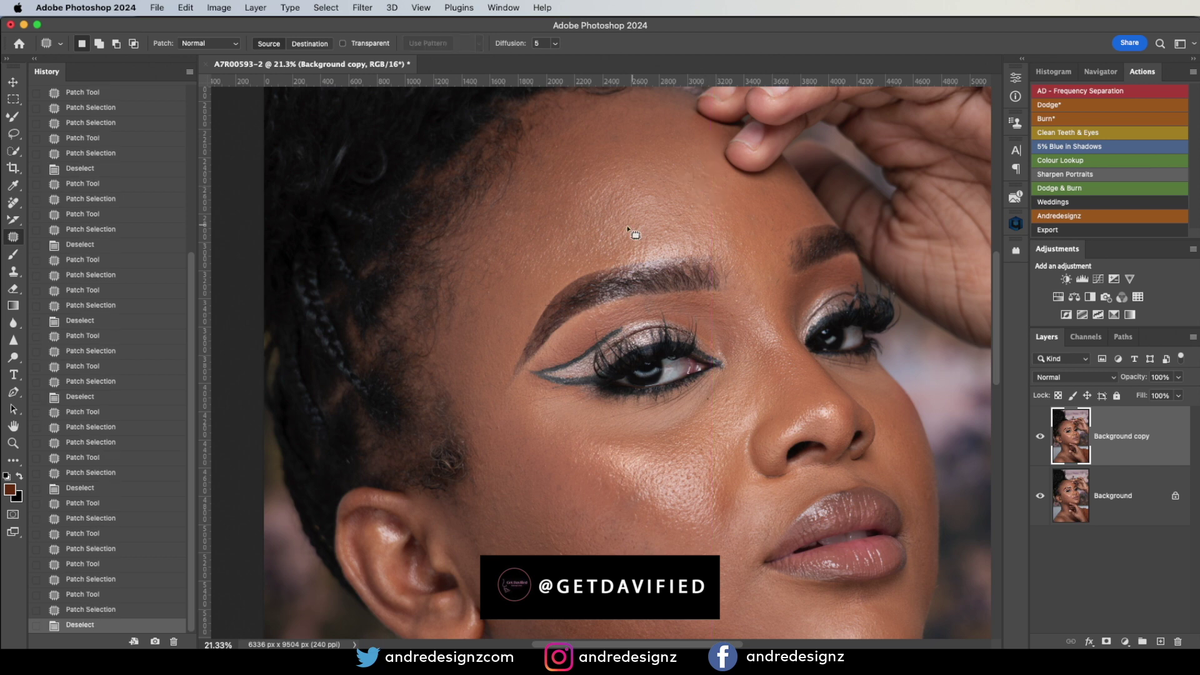
Step: Patch the mark on the neck below the jaw with smoother neighbouring skin and clear the selection
left_click_drag(517, 324, 541, 180)
scroll(538, 270, "down", 10)
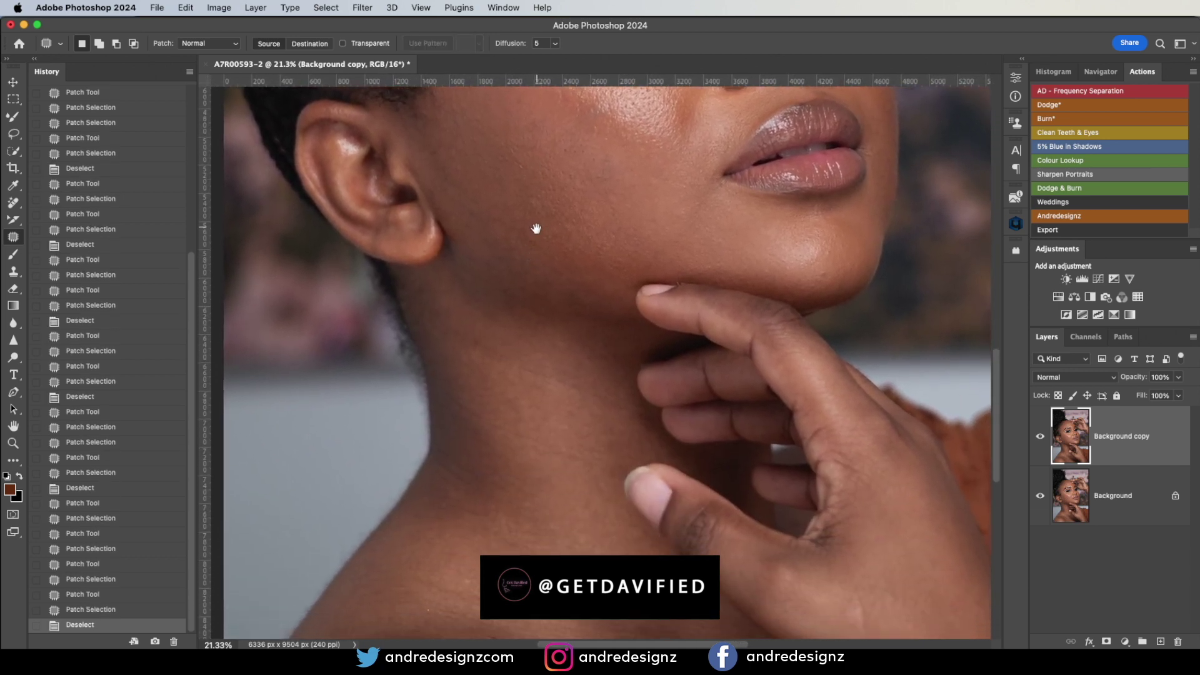
left_click_drag(537, 229, 550, 137)
mouse_move(489, 243)
left_mouse_down()
mouse_move(500, 271)
mouse_move(492, 245)
left_mouse_up()
left_click_drag(495, 258, 535, 281)
key("super+d")
Step: Patch out the blemish on the back of the lower hand below the thumb and deselect
scroll(572, 229, "up", 12)
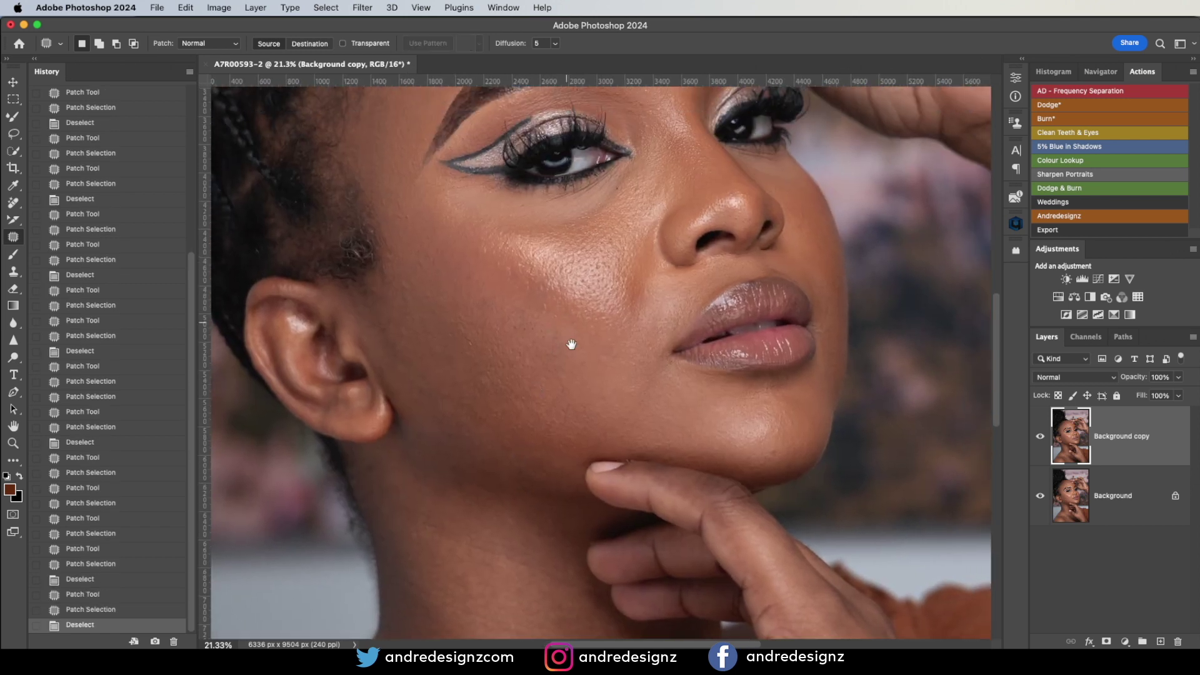
scroll(520, 313, "down", 10)
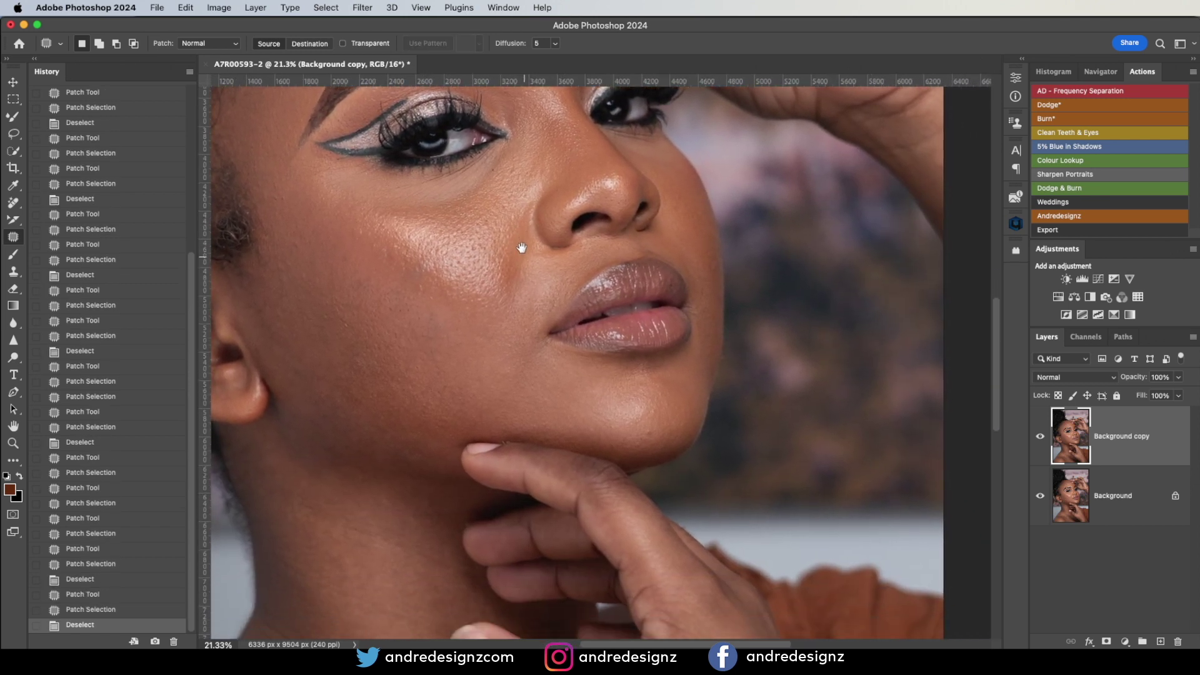
left_click_drag(599, 588, 582, 227)
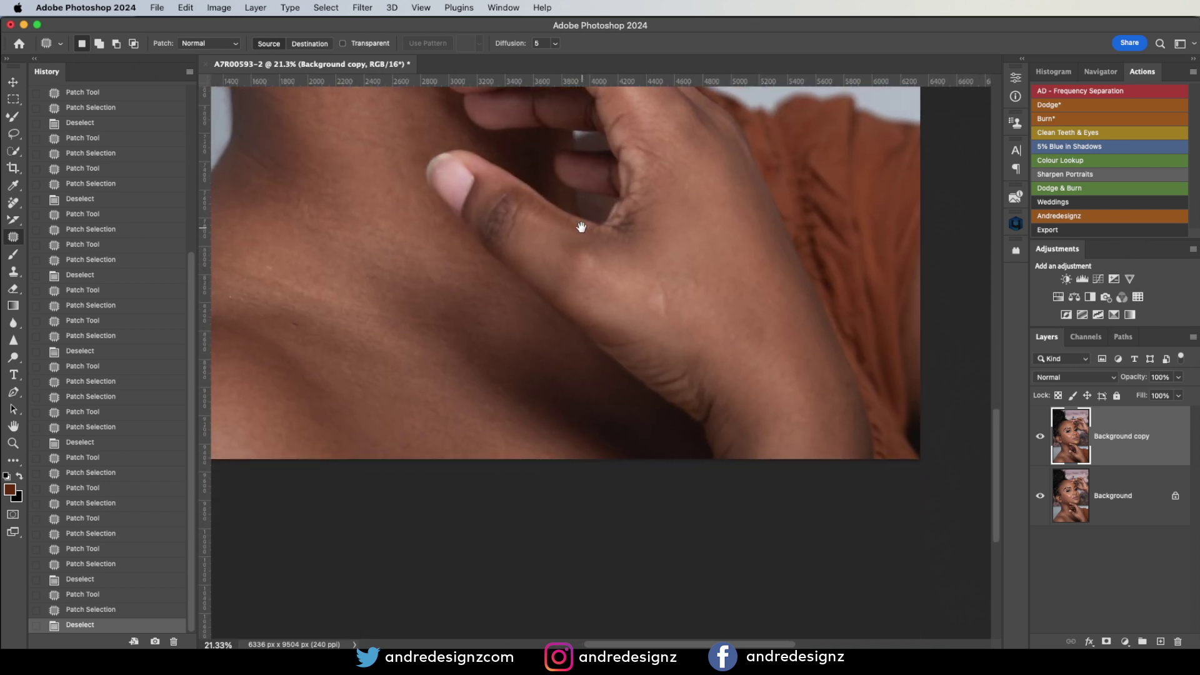
mouse_move(662, 289)
left_mouse_down()
mouse_move(683, 307)
mouse_move(672, 294)
left_mouse_up()
left_click_drag(660, 302, 705, 325)
key("ctrl+d")
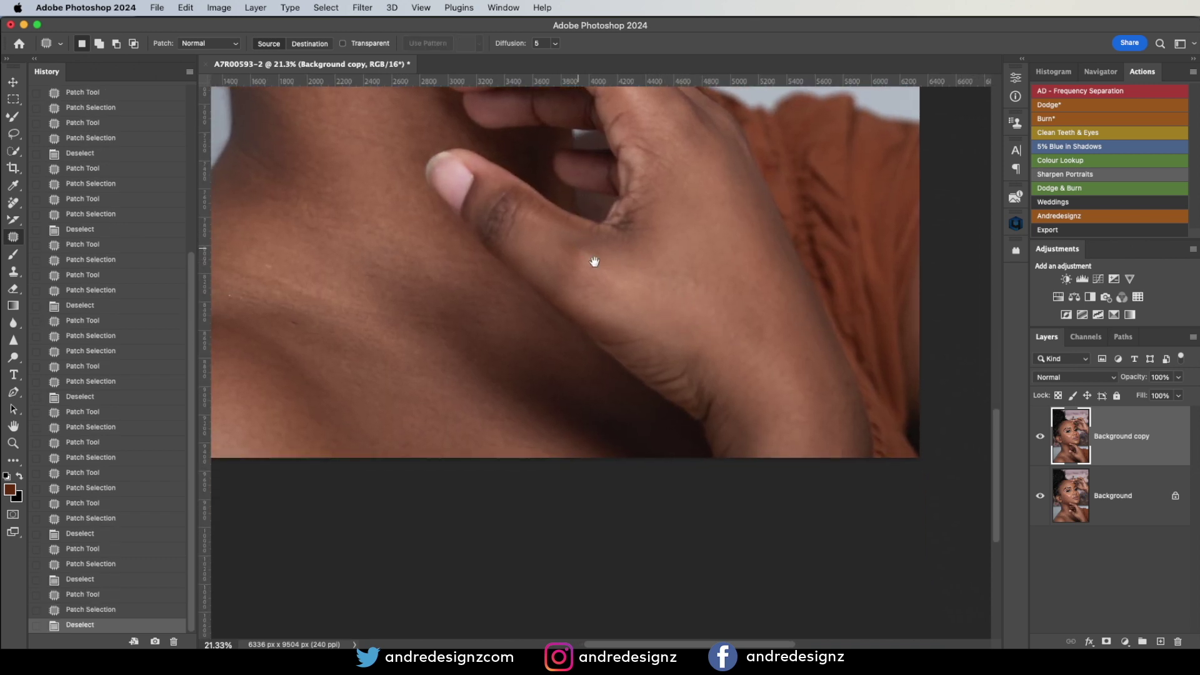
Step: Look over the retouched cheek, forehead and raised hand for remaining skin blemishes
scroll(584, 249, "up", 10)
scroll(584, 249, "left", 5)
scroll(642, 271, "up", 15)
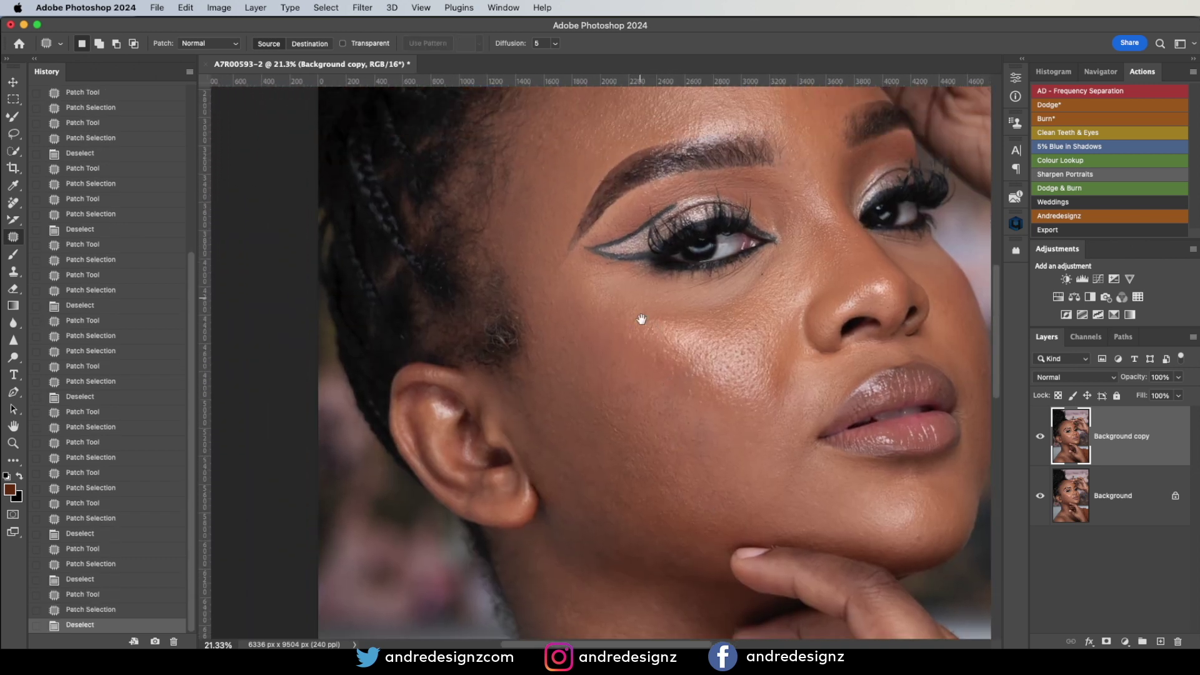
scroll(643, 308, "right", 2)
scroll(633, 306, "down", 5)
scroll(633, 306, "right", 3)
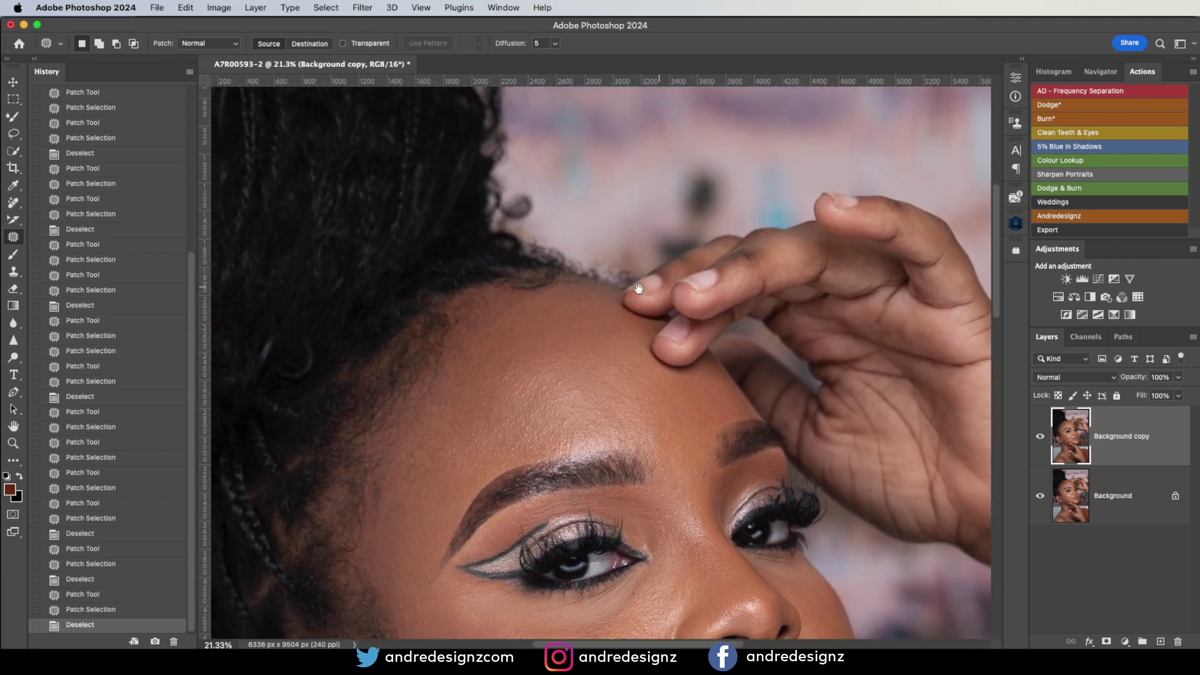
scroll(599, 260, "down", 4)
scroll(599, 260, "left", 4)
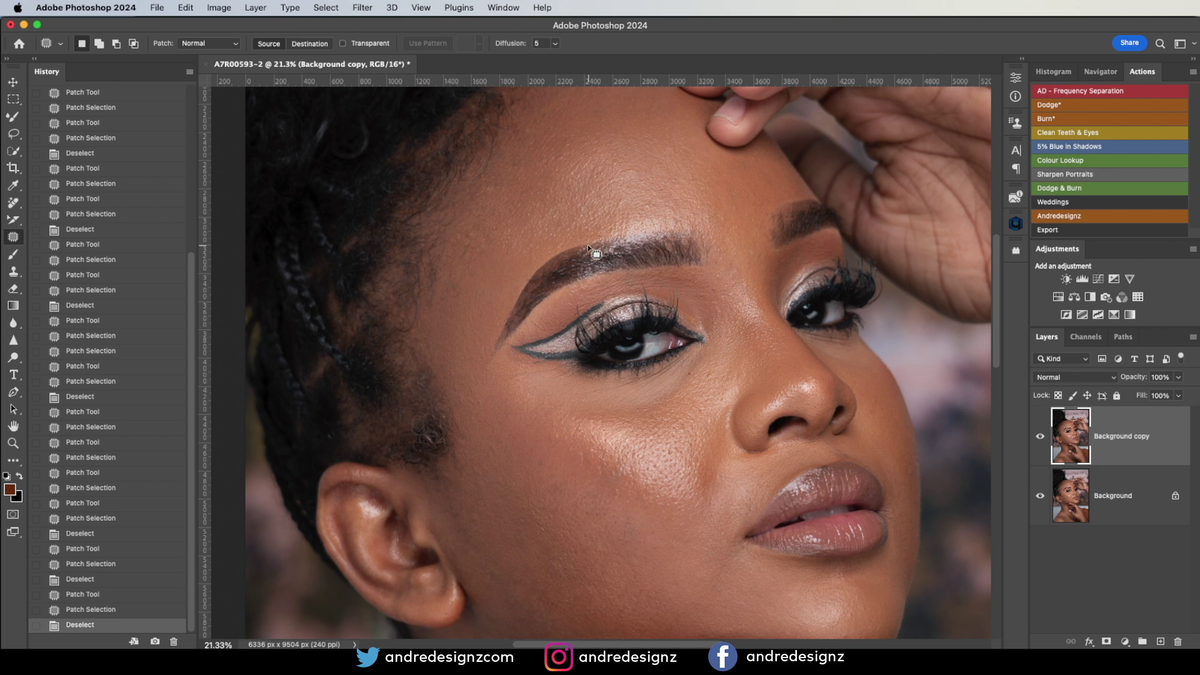
Step: Duplicate the retouched Background copy layer and activate the Pen tool for tracing the eyebrow
scroll(588, 247, "up", 10)
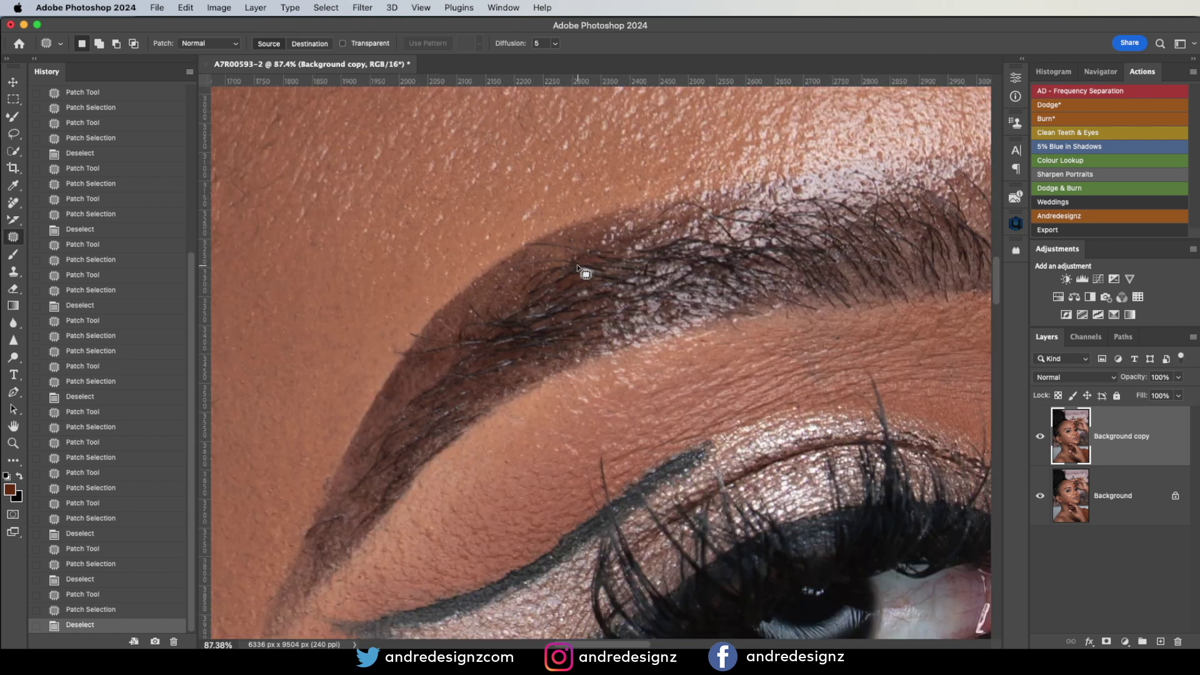
scroll(650, 286, "down", 4)
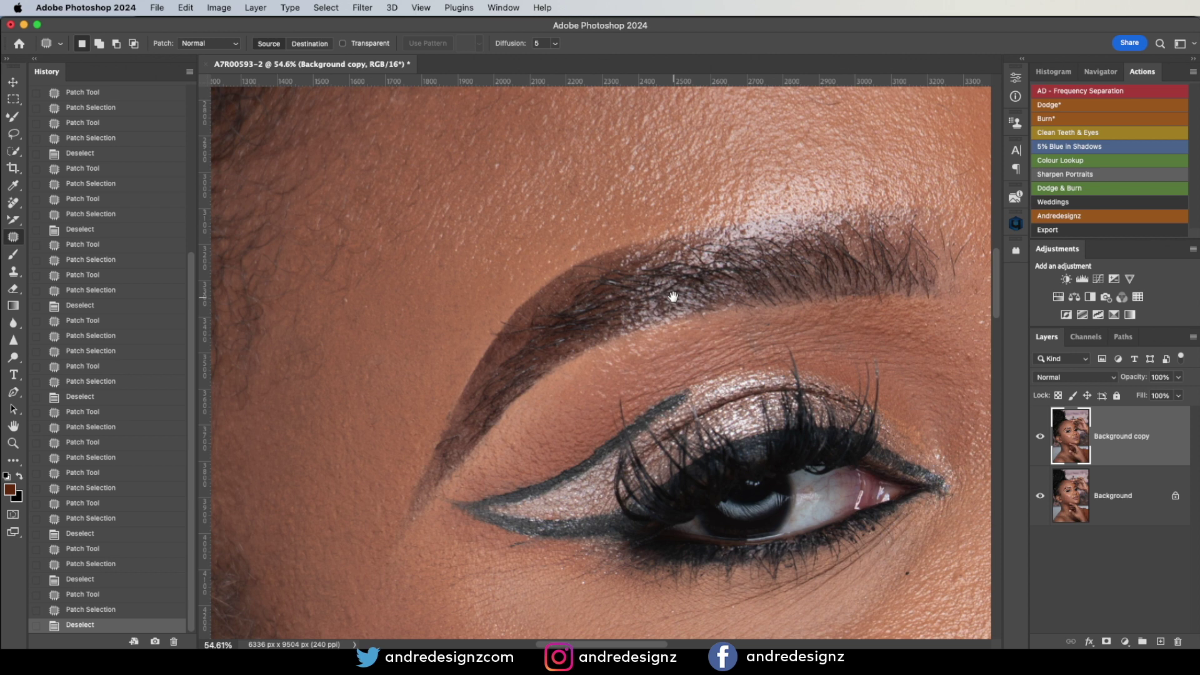
left_click_drag(674, 297, 644, 305)
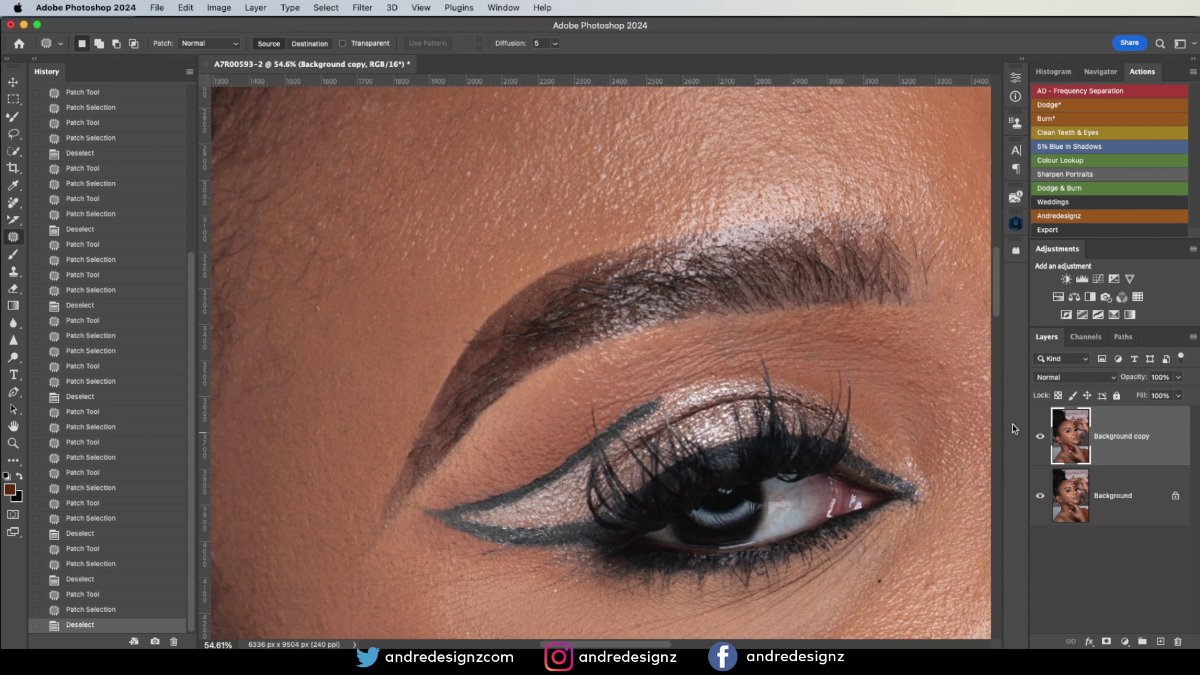
left_click_drag(1140, 448, 1160, 640)
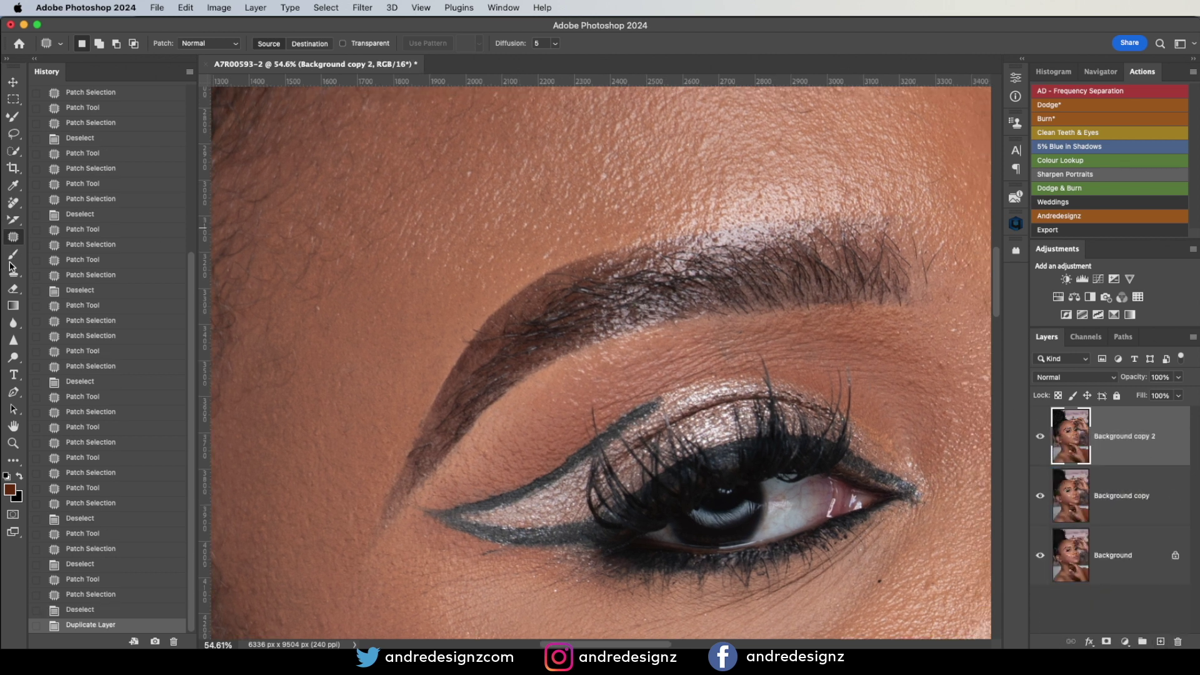
key("p")
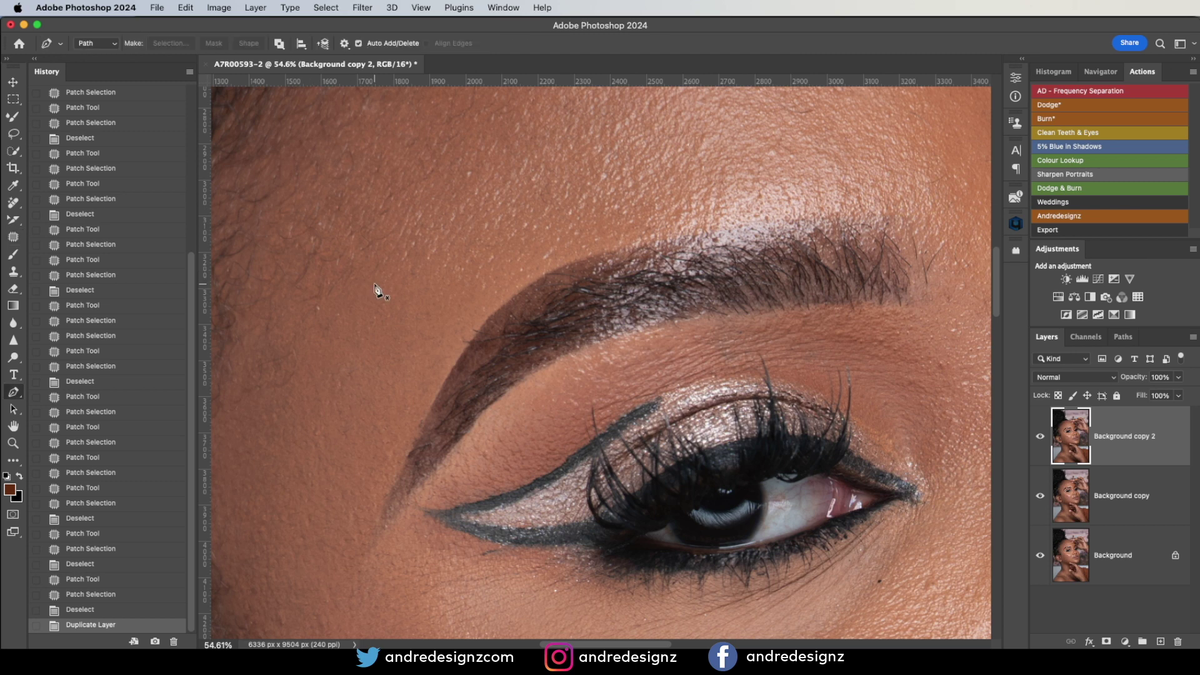
left_click(380, 524)
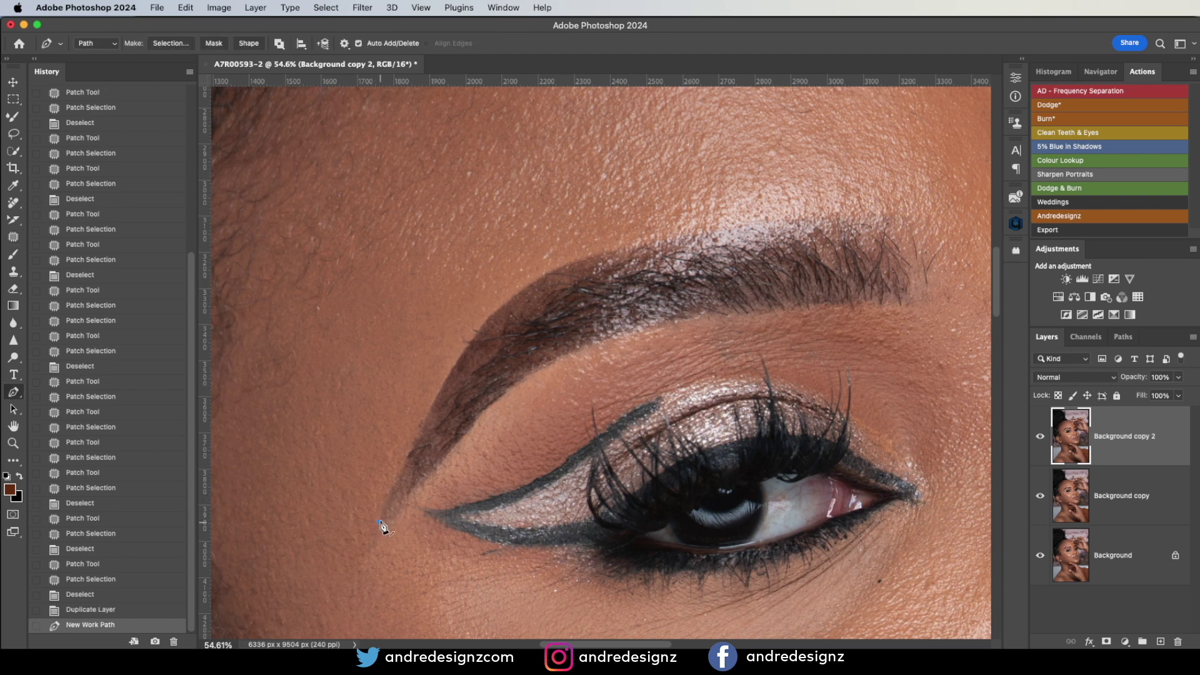
left_click_drag(892, 221, 1019, 352)
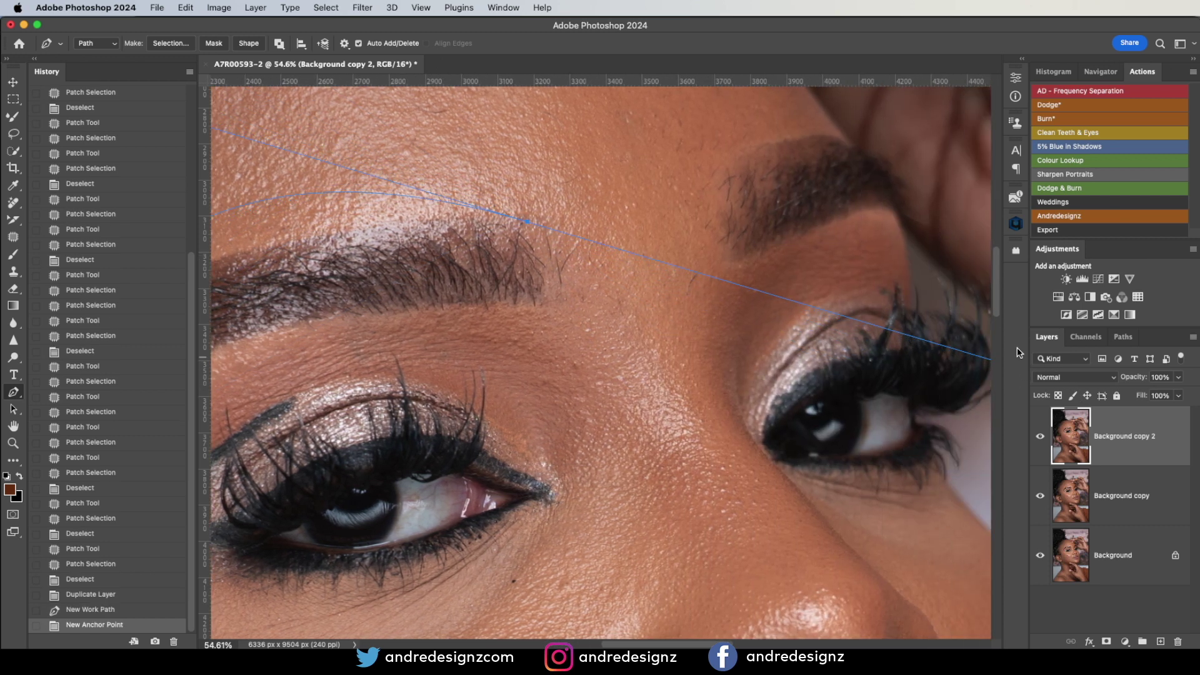
key("super+z")
scroll(473, 247, "down", 5)
left_click_drag(467, 279, 654, 356)
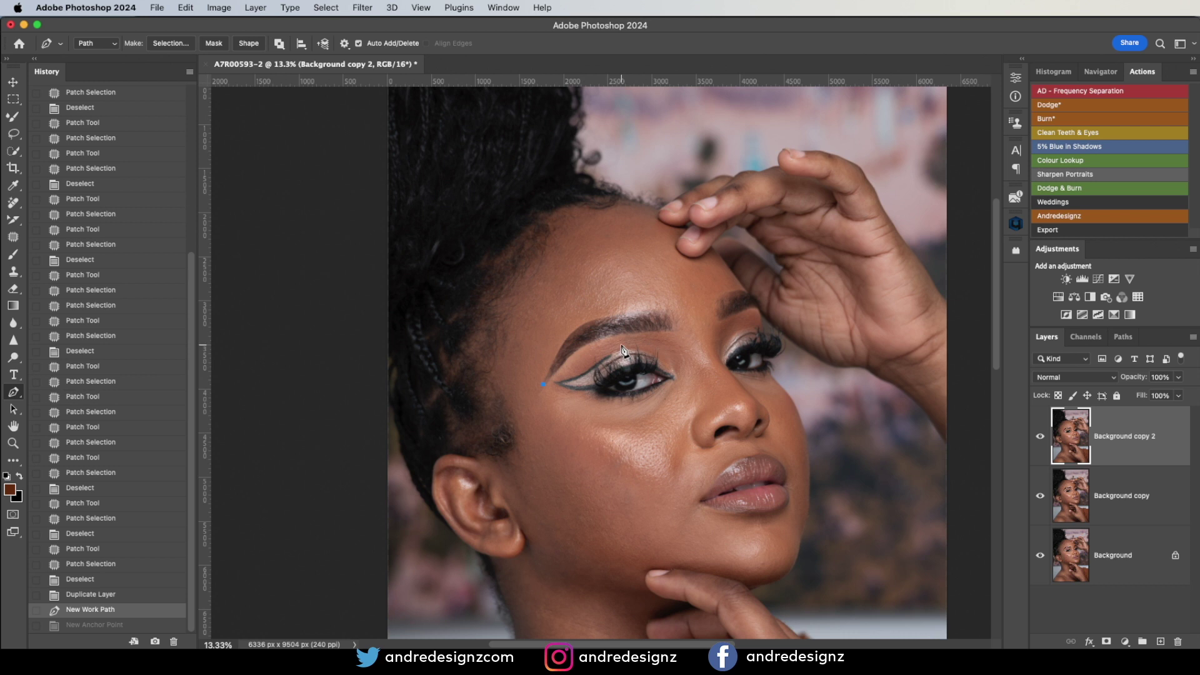
left_click_drag(688, 331, 806, 321)
left_click_drag(809, 317, 808, 313)
left_click(800, 307)
left_click(798, 306)
left_click(785, 307)
left_click(775, 309)
key("super+z")
key("super+z")
key("super+z")
key("super+z")
key("super+z")
key("super+z")
key("super+z")
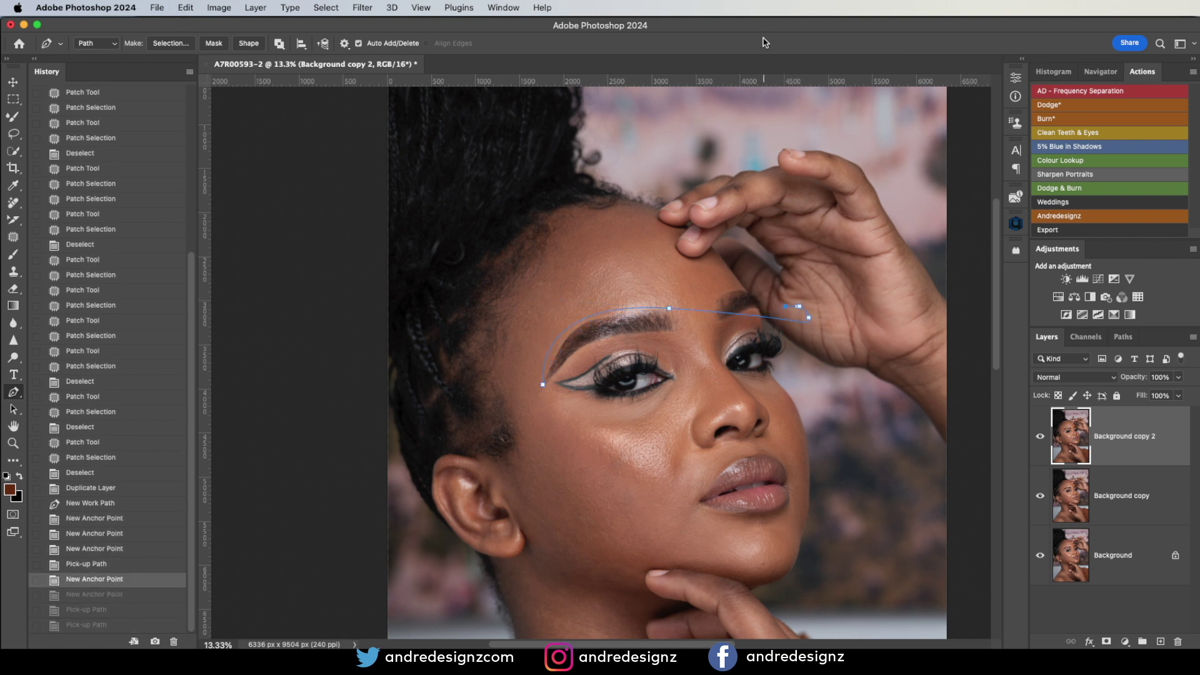
key("super+z")
key("super+z")
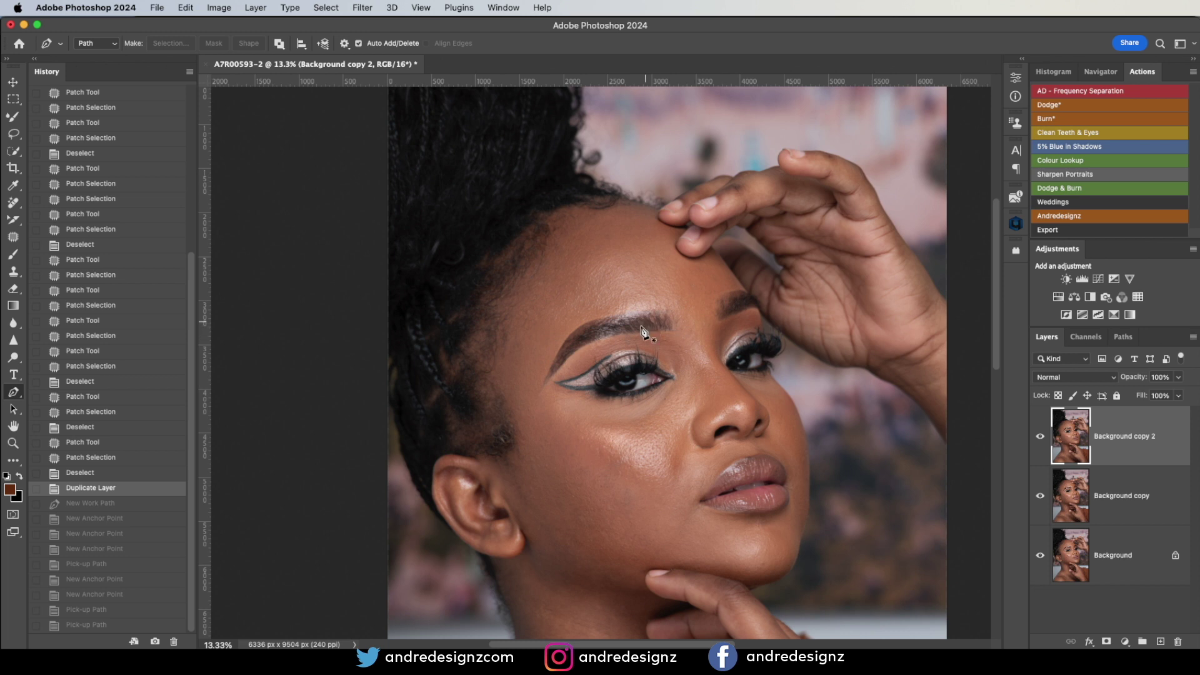
Step: Start a pen path at the eyebrow's outer tail and curve it along the upper edge to the inner end, adjusting the handle and anchor
left_click(544, 384)
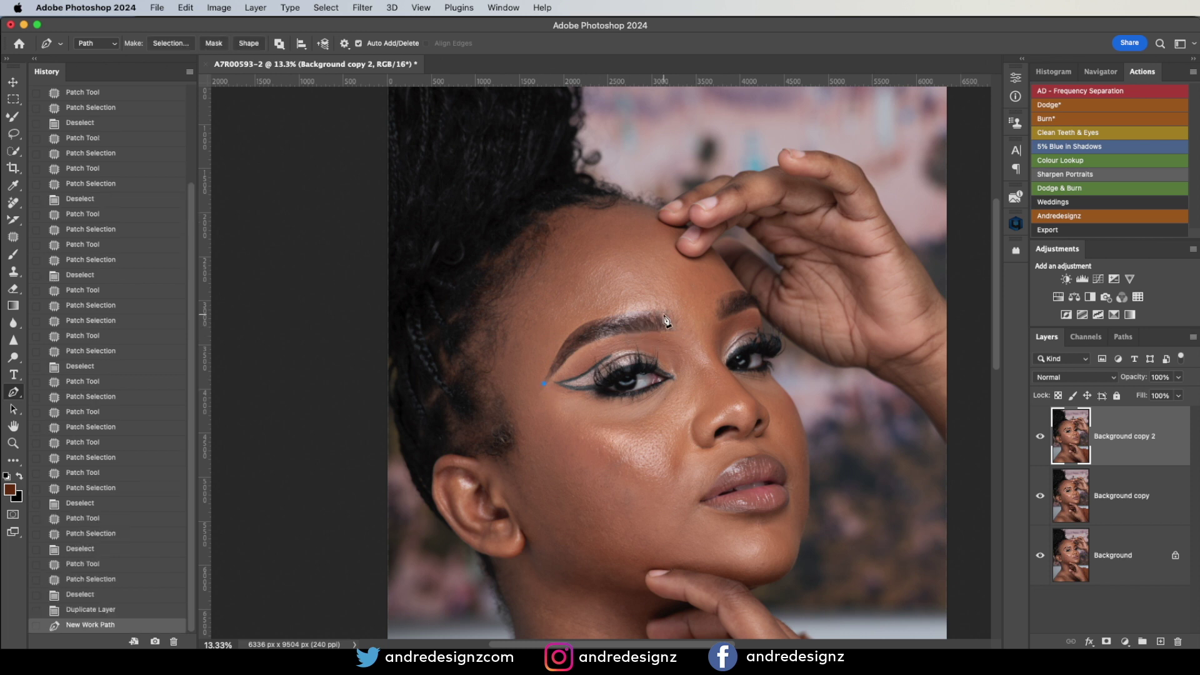
left_click_drag(667, 317, 786, 325)
left_click_drag(786, 326, 784, 325)
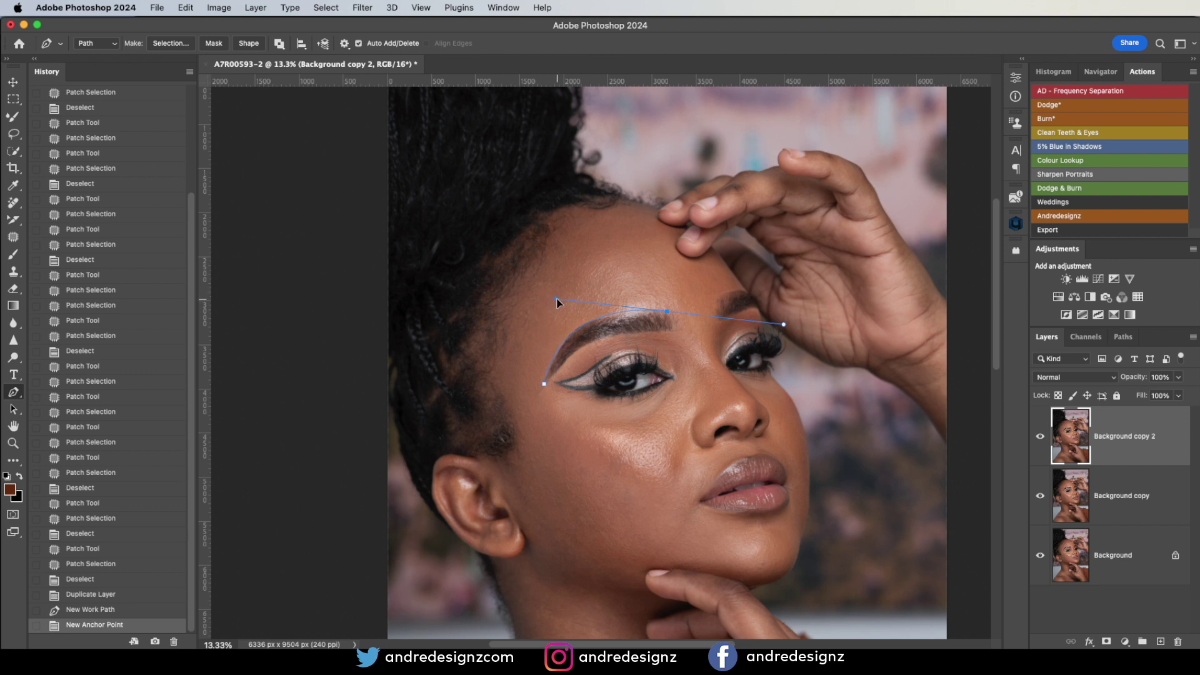
left_click_drag(557, 300, 561, 291)
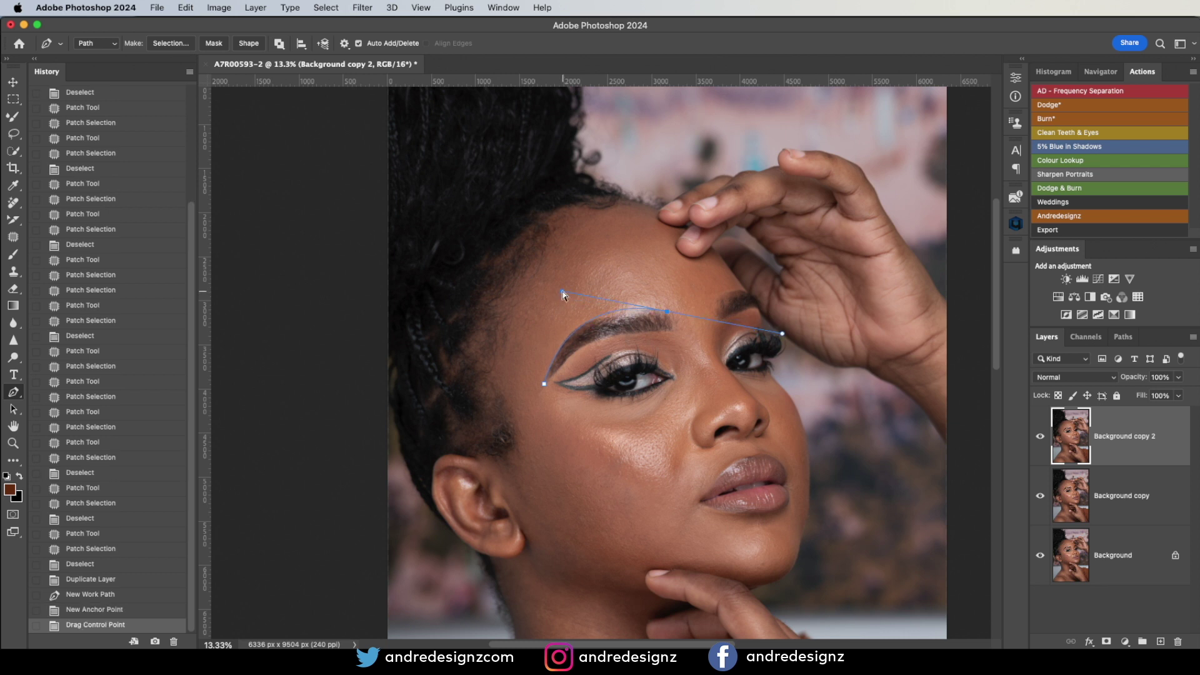
left_click_drag(667, 313, 667, 315)
left_click_drag(666, 315, 666, 315)
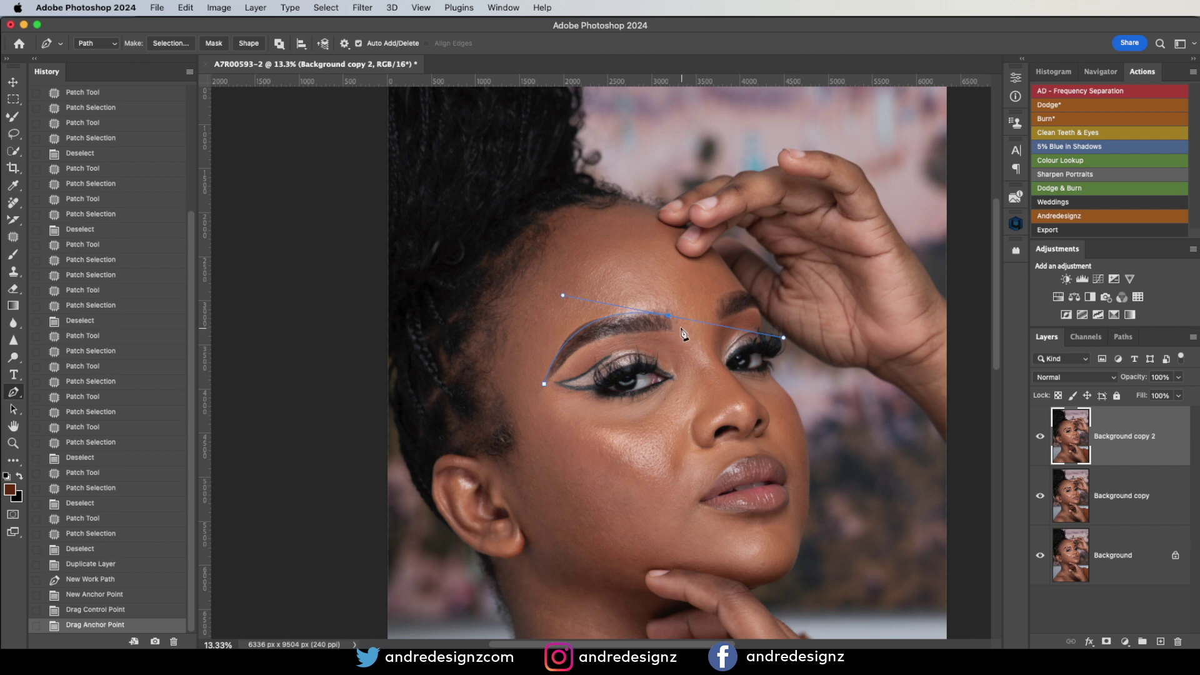
Step: Shorten the forward handle at the eyebrow's inner end and add an anchor point just below it
left_click(674, 332)
key("super+z")
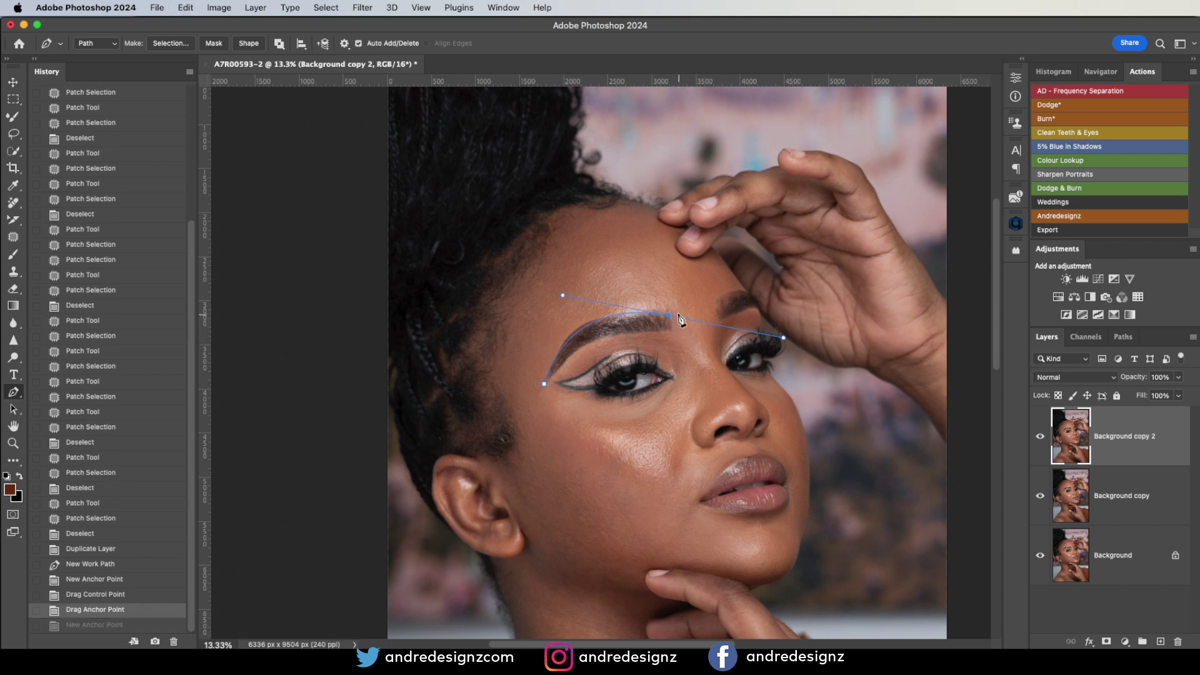
left_click(667, 317)
left_click(674, 327)
key("super+z")
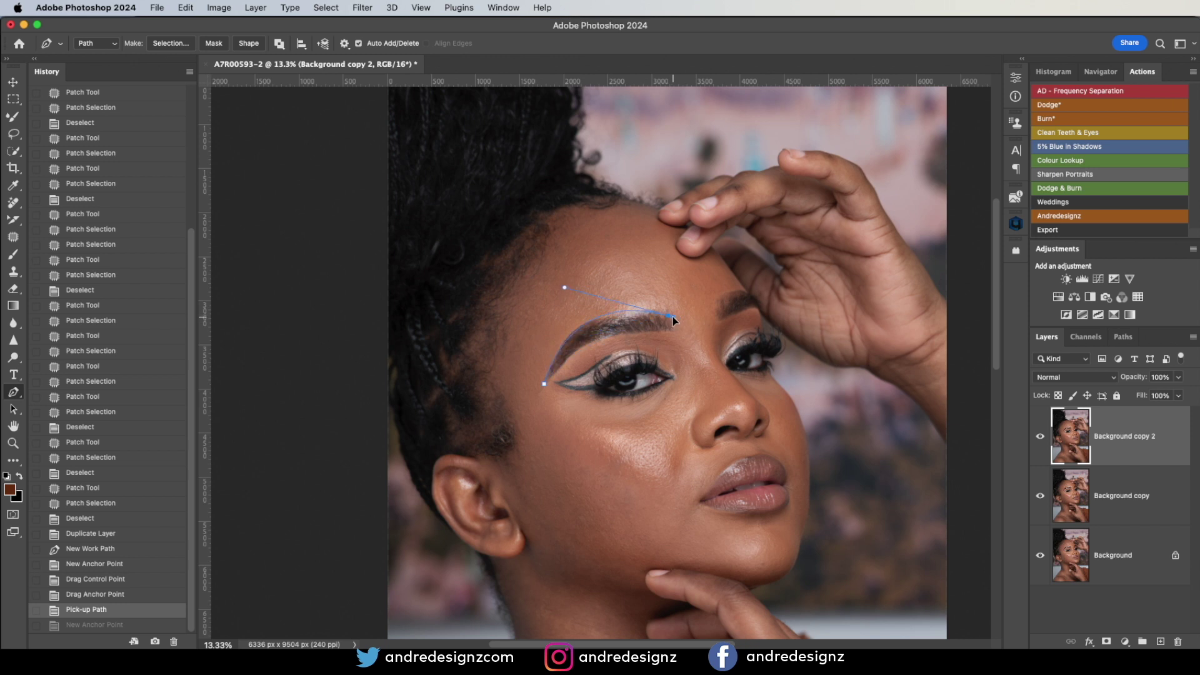
left_click(672, 316)
left_click(673, 330)
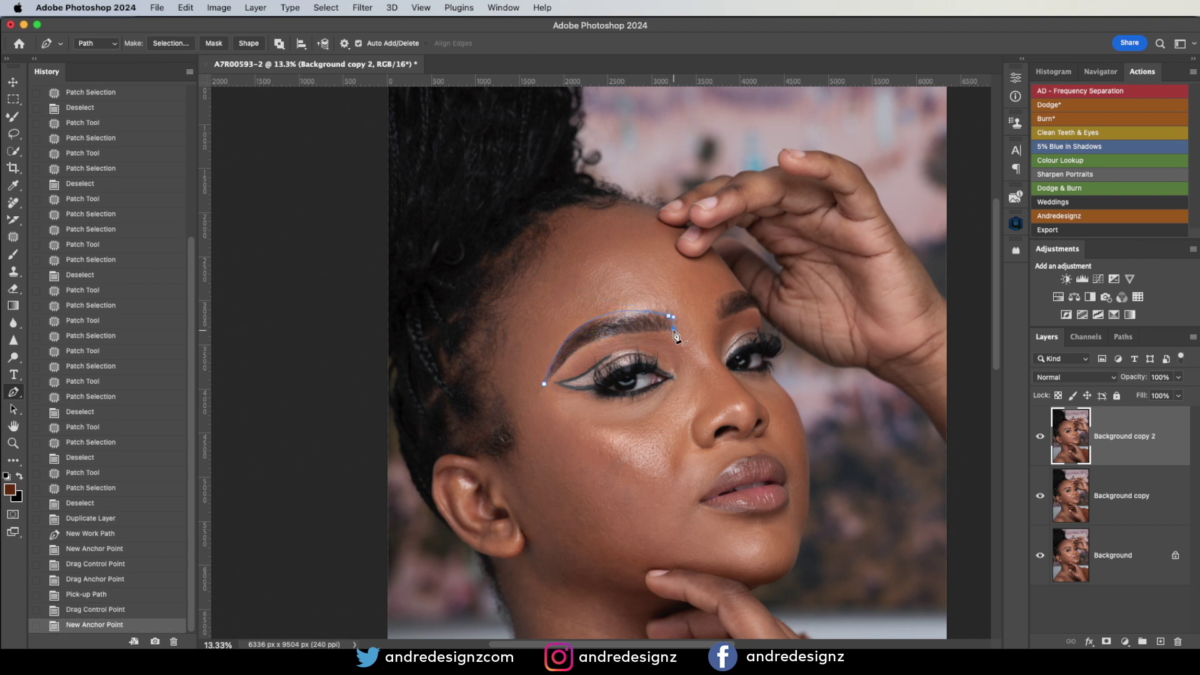
Step: Close the eyebrow path along its lower edge back to the outer tail and convert it to a selection
left_click(674, 331)
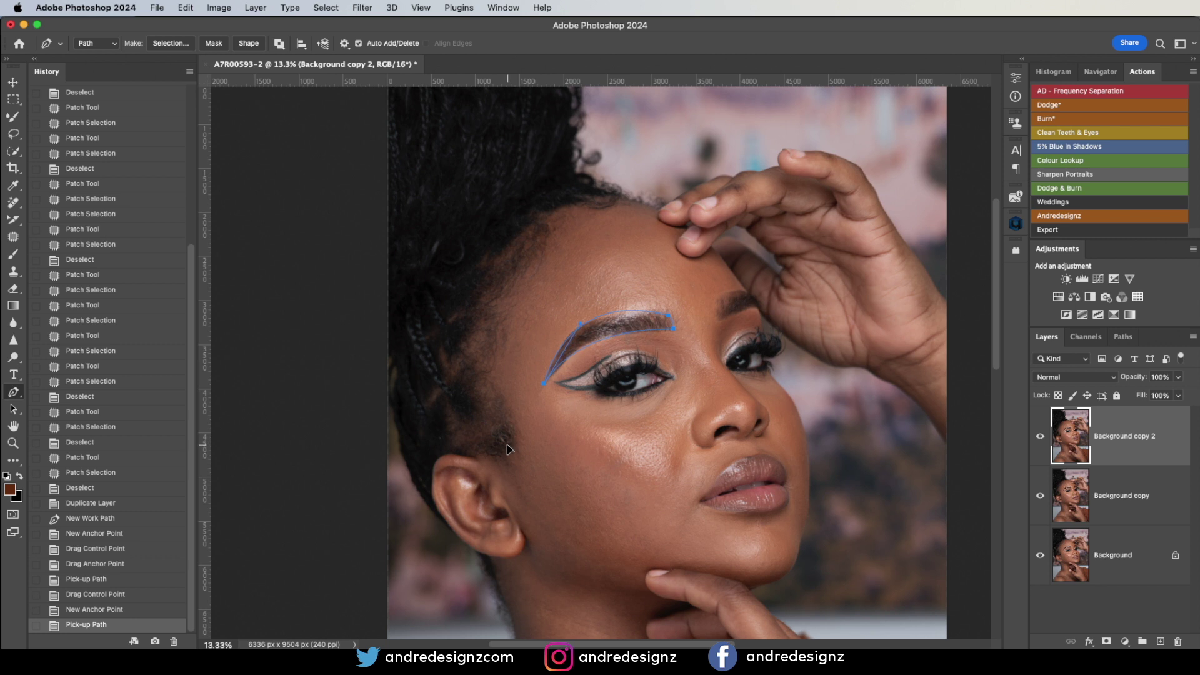
left_click(545, 382)
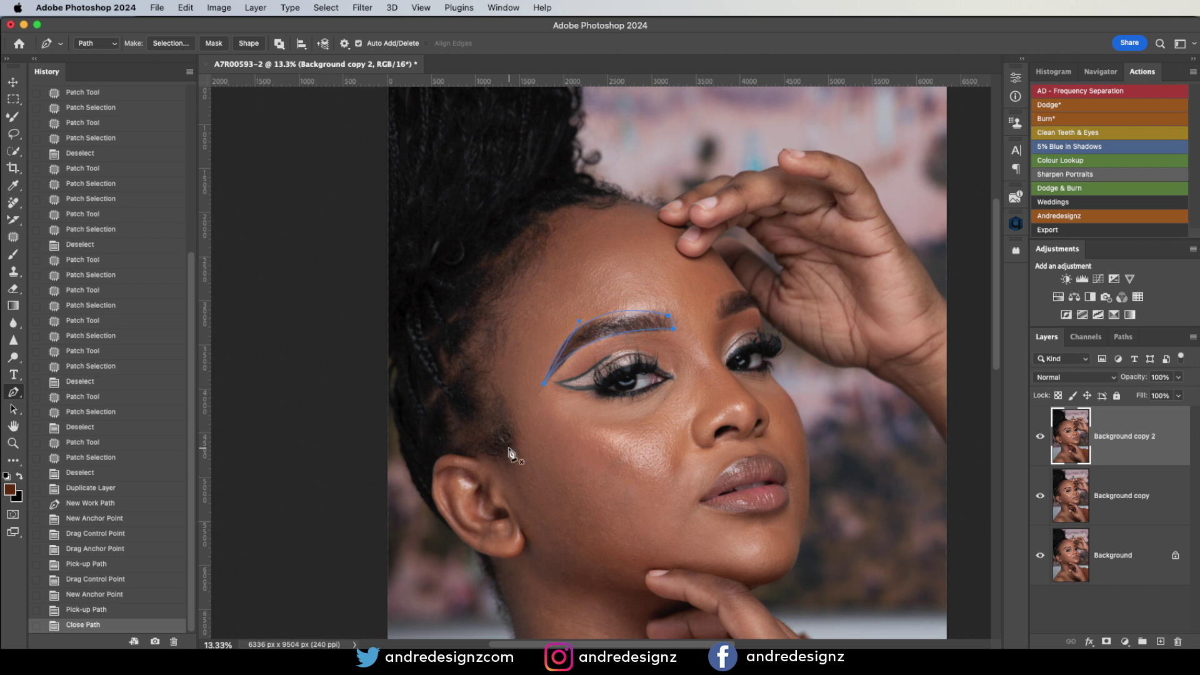
right_click(627, 337)
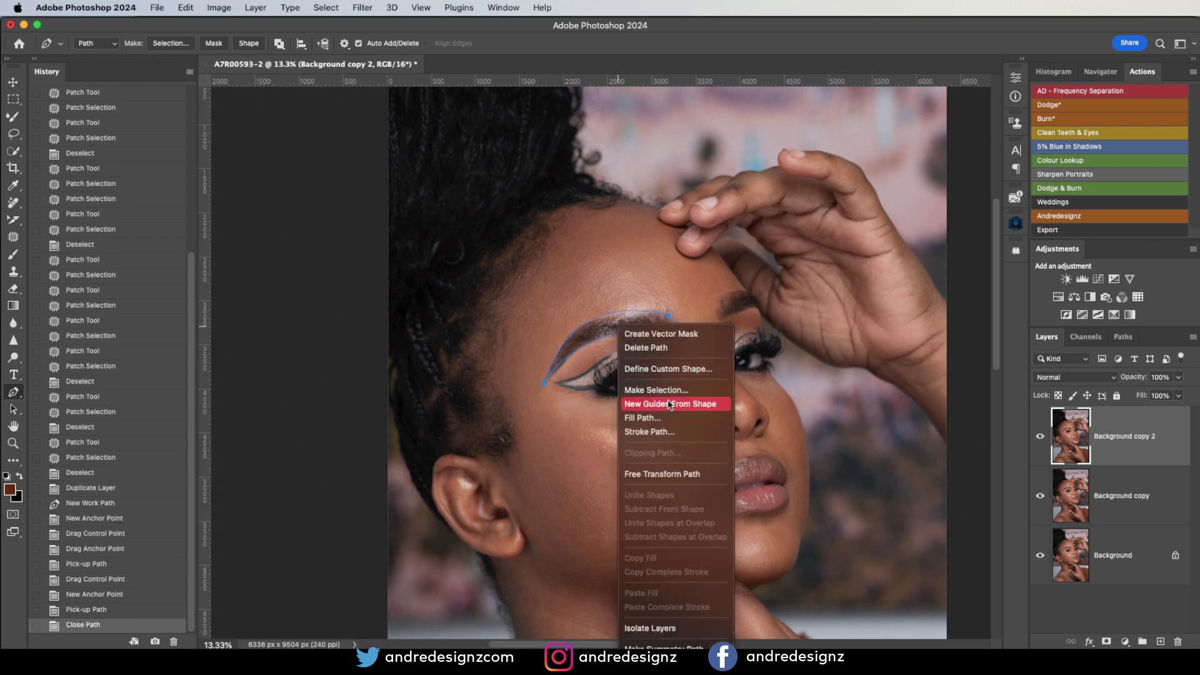
left_click(656, 390)
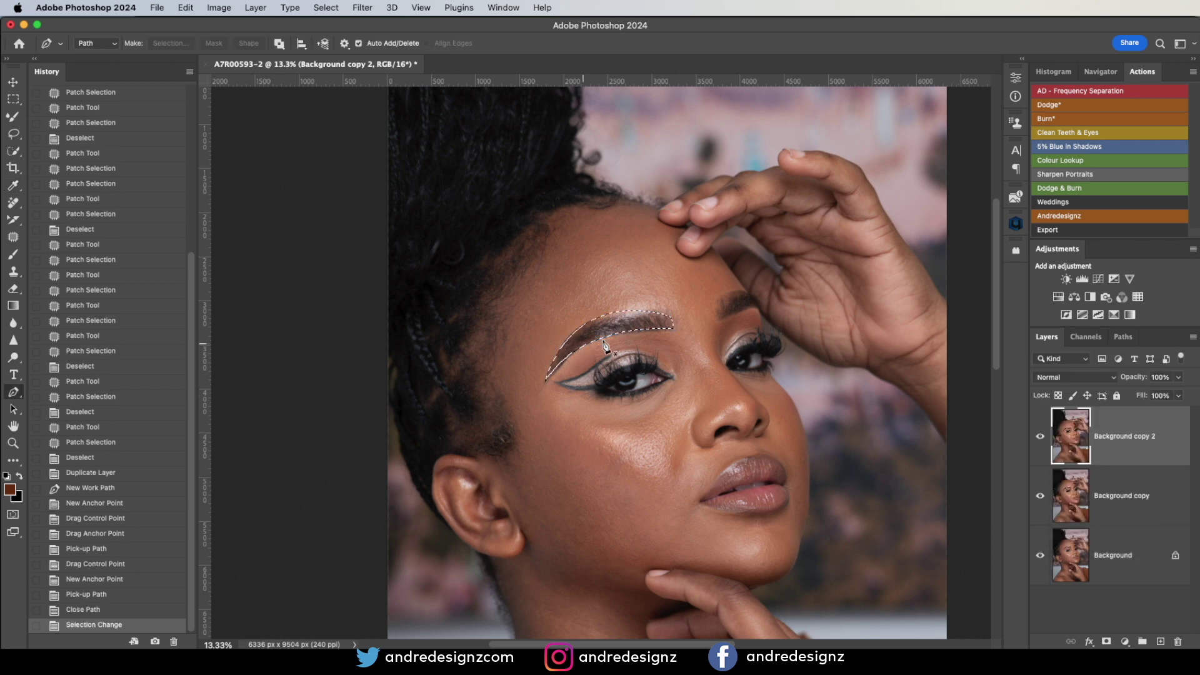
Step: Fill the sparse, shiny gaps inside the eyebrow selection by cloning darker hair texture with the Clone Stamp
scroll(611, 339, "up", 8)
scroll(610, 339, "down", 3)
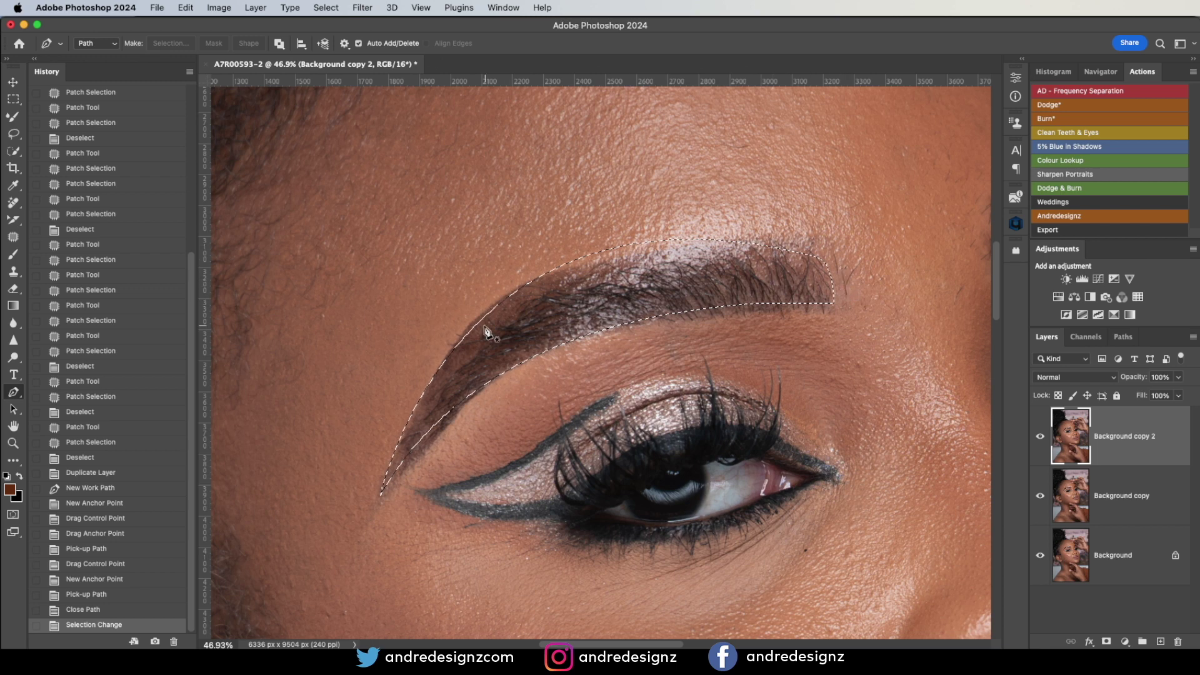
left_click(15, 275)
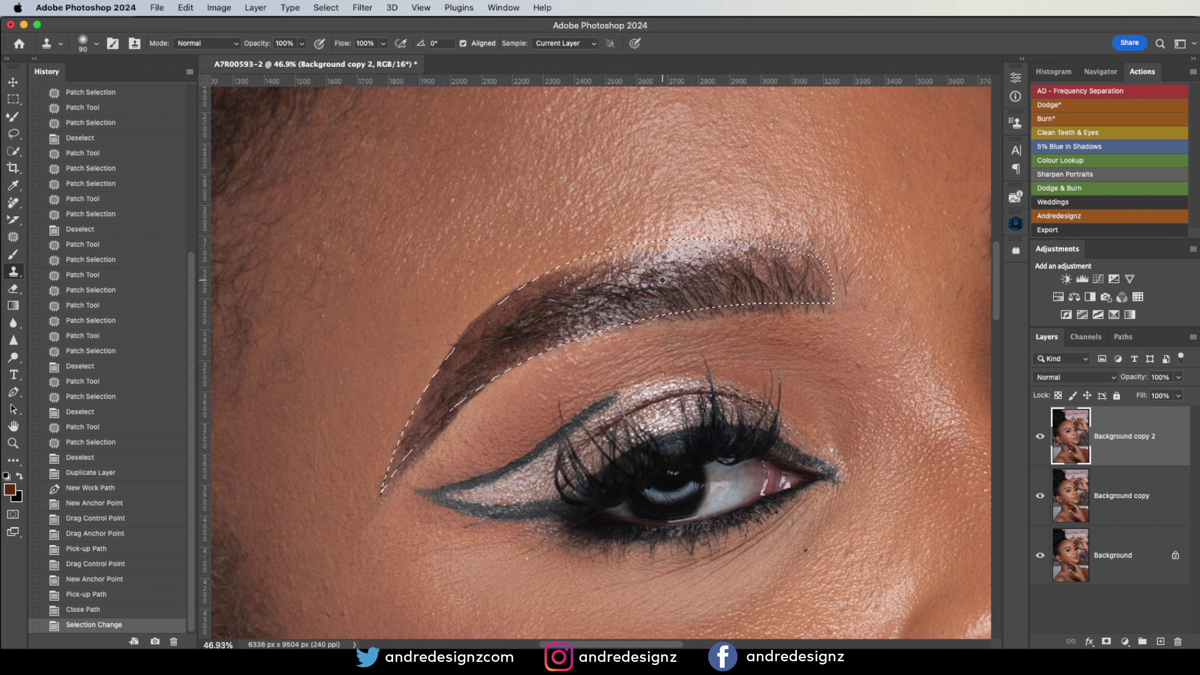
left_click_drag(530, 287, 533, 290)
left_click_drag(457, 365, 461, 361)
left_click_drag(530, 300, 516, 317)
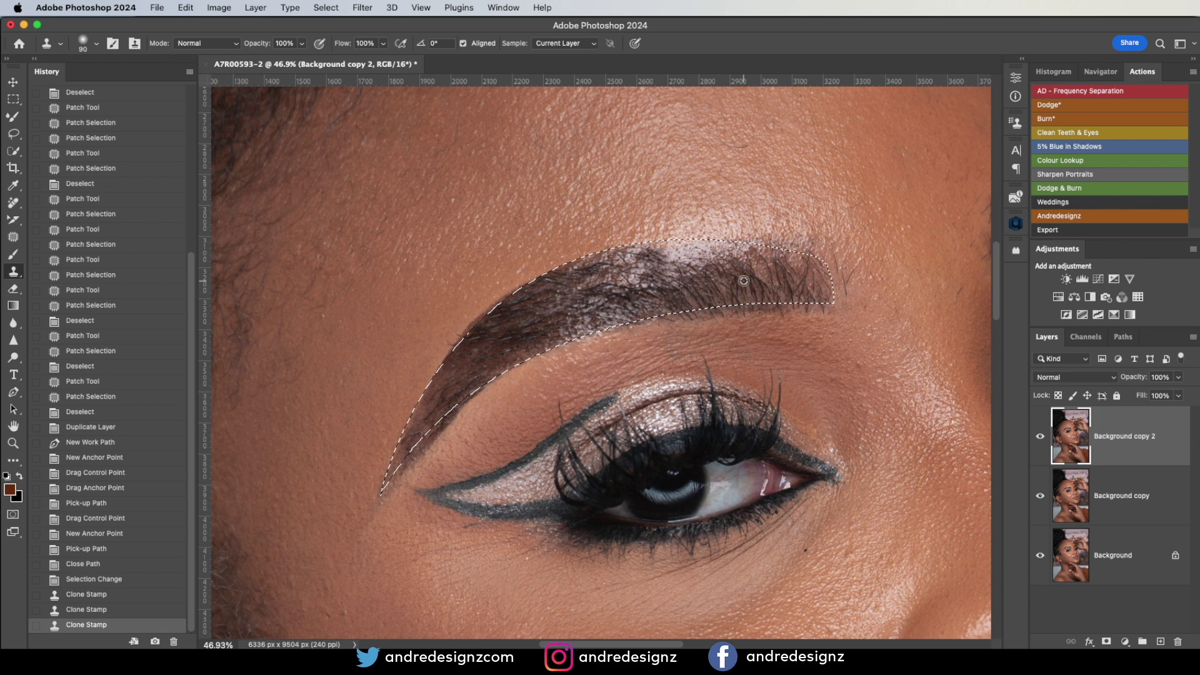
mouse_move(654, 268)
left_mouse_down()
mouse_move(709, 270)
mouse_move(712, 249)
mouse_move(673, 262)
left_mouse_up()
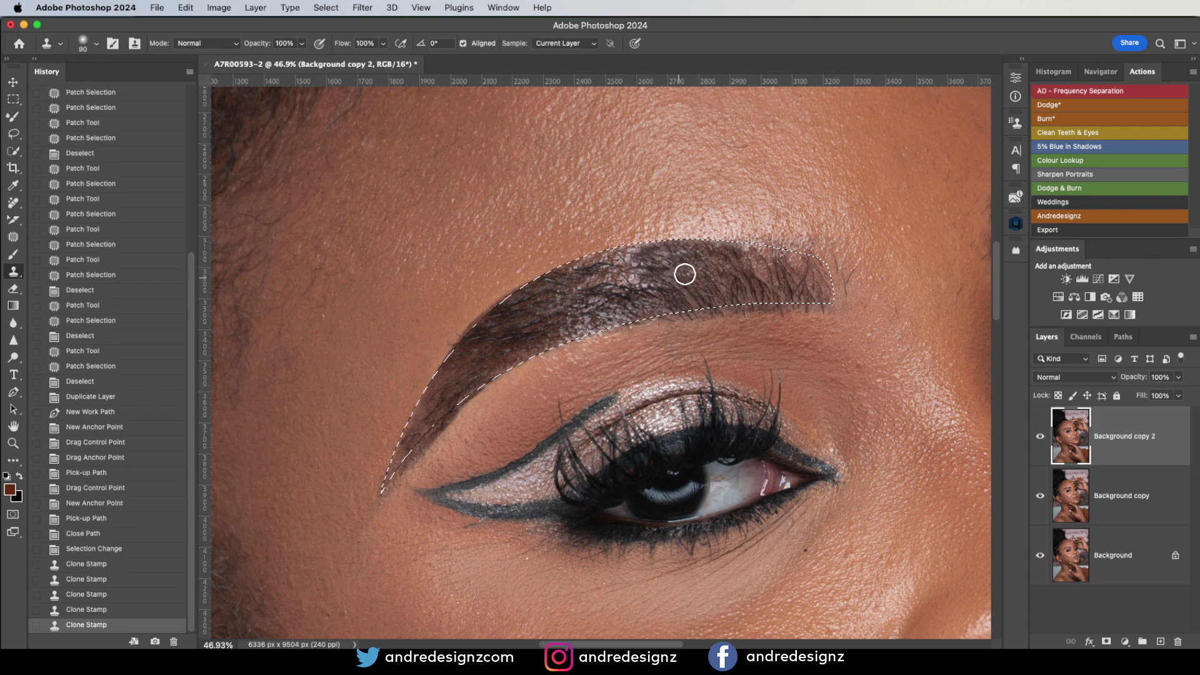
left_click_drag(632, 279, 568, 303)
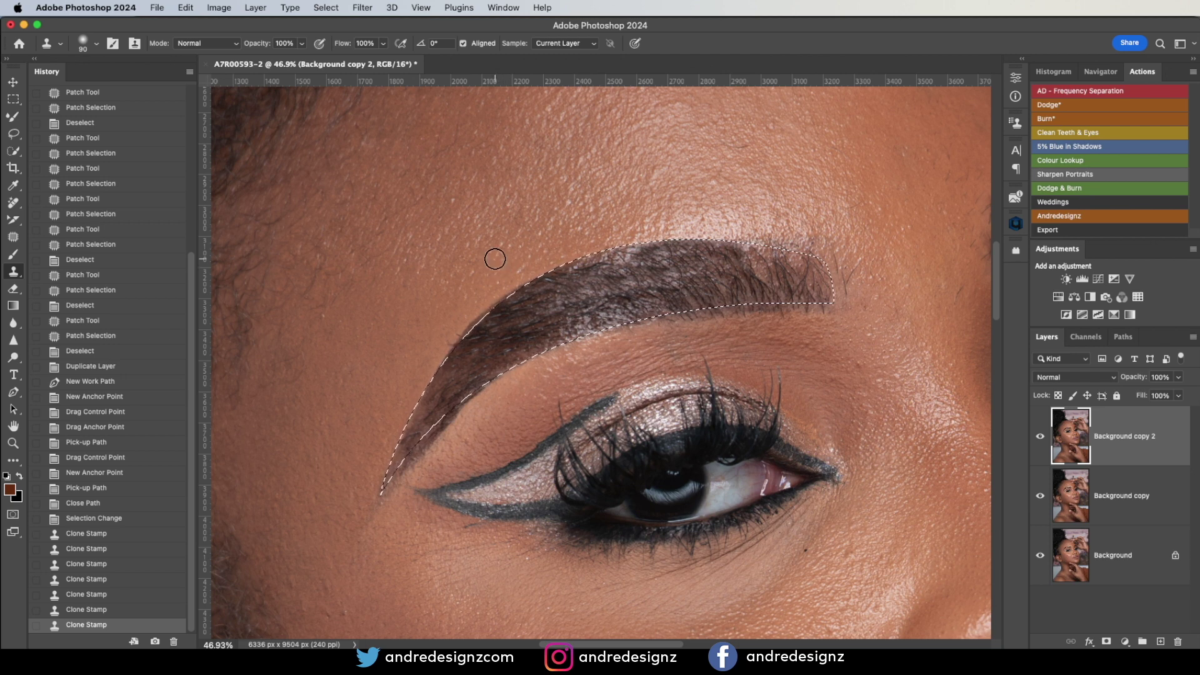
Step: Invert the selection, clone clean skin over the stray hairs around the eyebrow's outline, and deselect
key("shift+super+i")
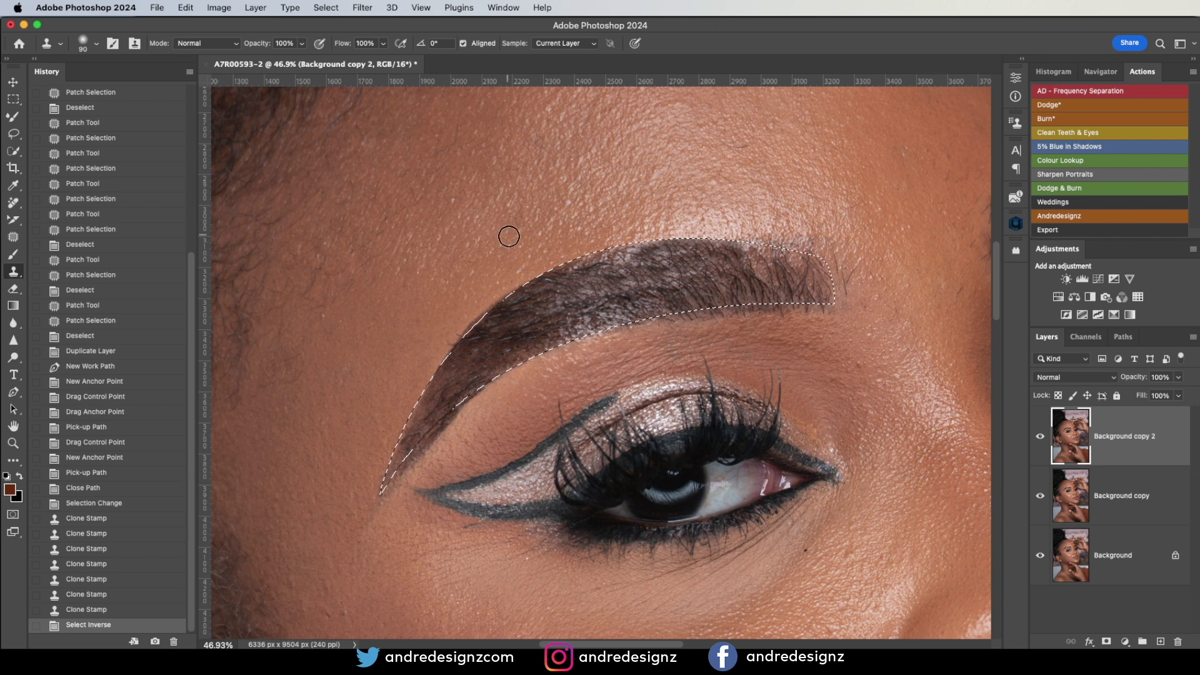
left_click_drag(509, 285, 419, 391)
left_click(509, 294)
left_click(781, 241)
left_click(836, 261)
left_click(852, 278)
left_click(860, 278)
left_click(799, 323)
left_click(795, 336, "alt")
mouse_move(812, 312)
left_mouse_down()
mouse_move(683, 316)
mouse_move(595, 345)
left_mouse_up()
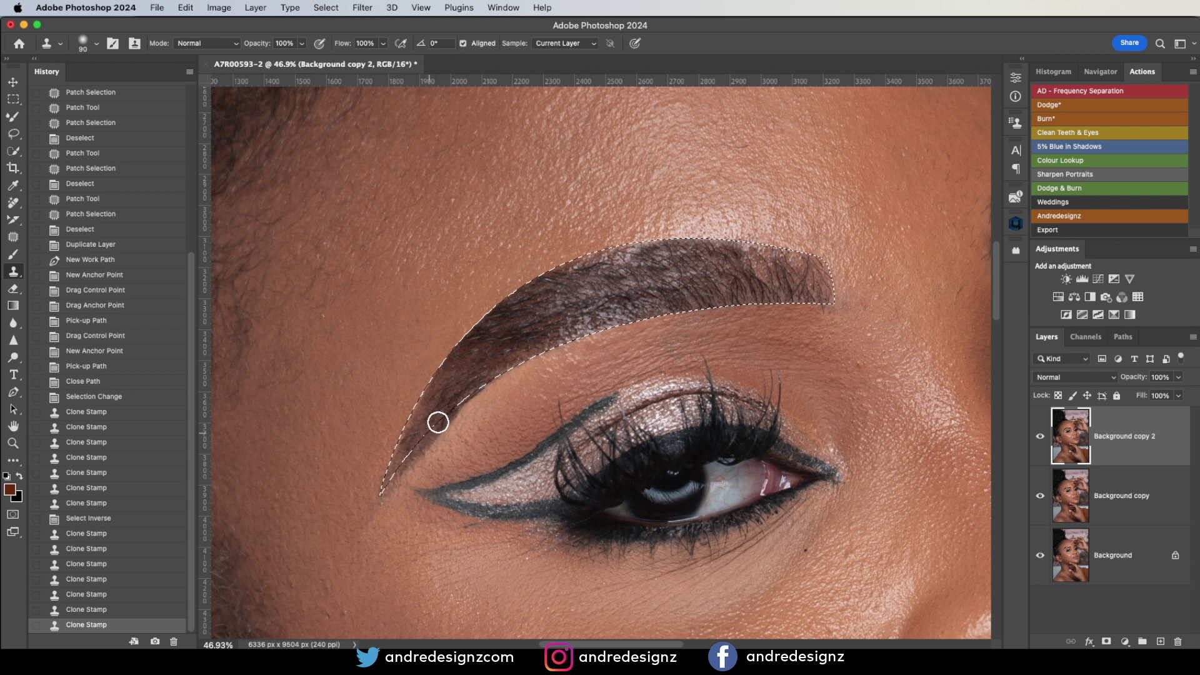
key("super+d")
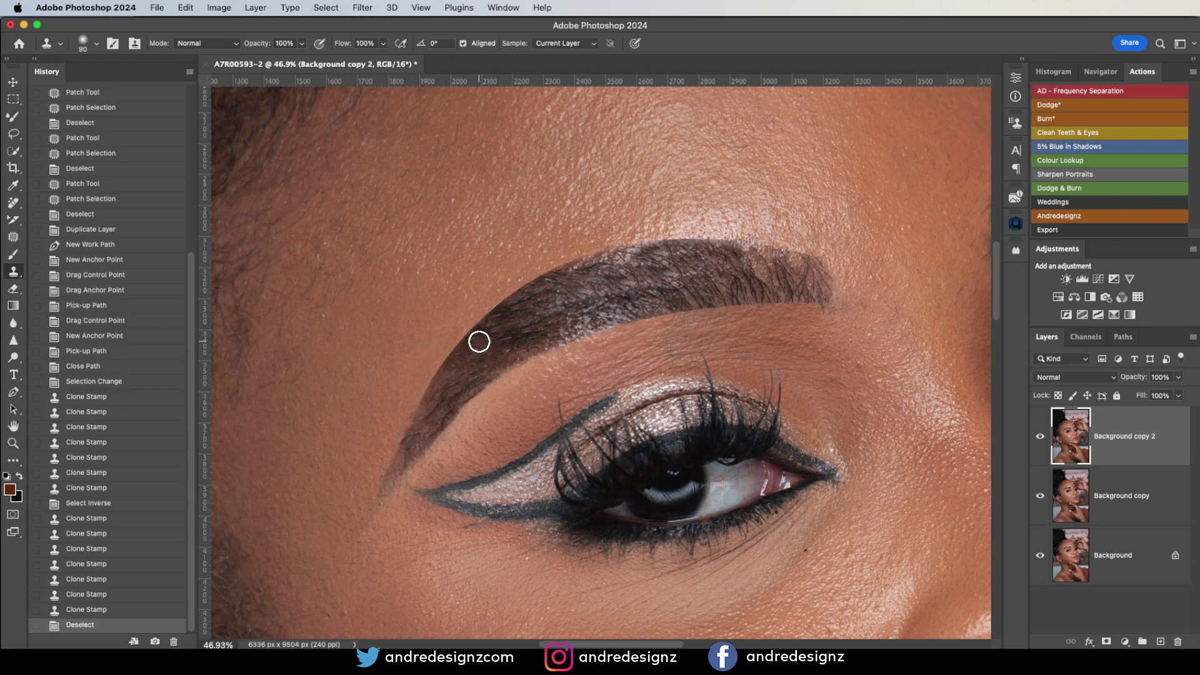
Step: Compare the whole portrait with and without the eyebrow retouch by toggling the visibility of Background copy 2
scroll(515, 346, "down", 5)
scroll(625, 352, "down", 3)
scroll(616, 350, "up", 3)
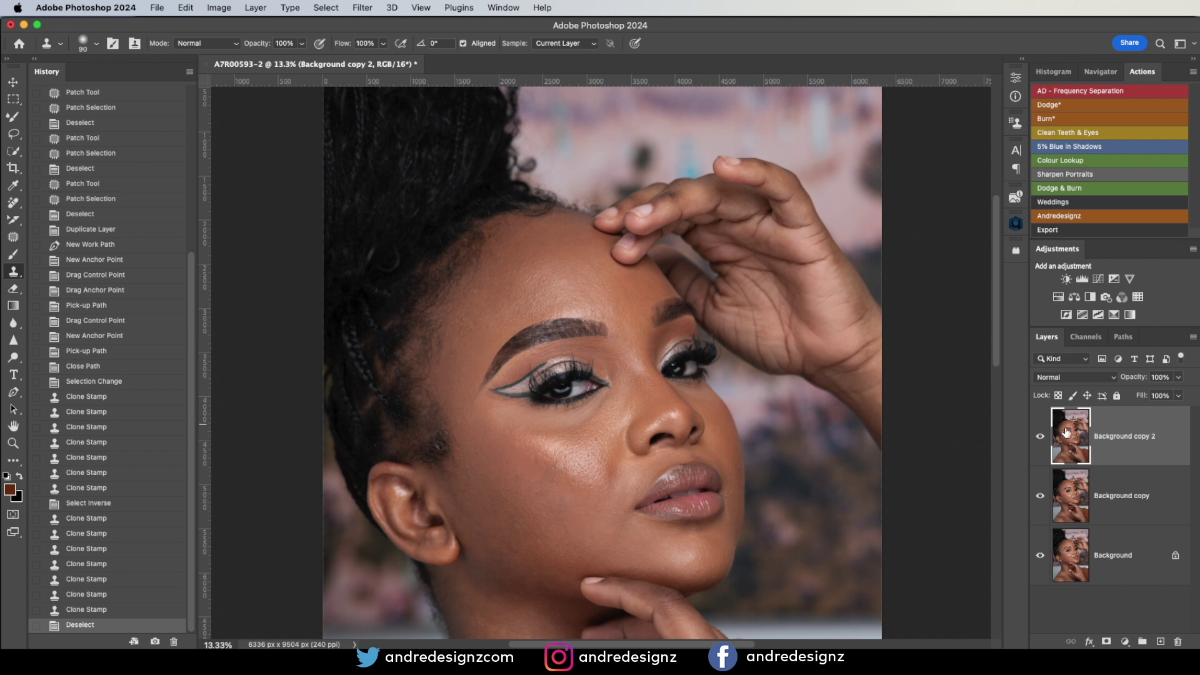
left_click(1041, 439)
left_click(1041, 440)
left_click(1041, 439)
left_click(1041, 439)
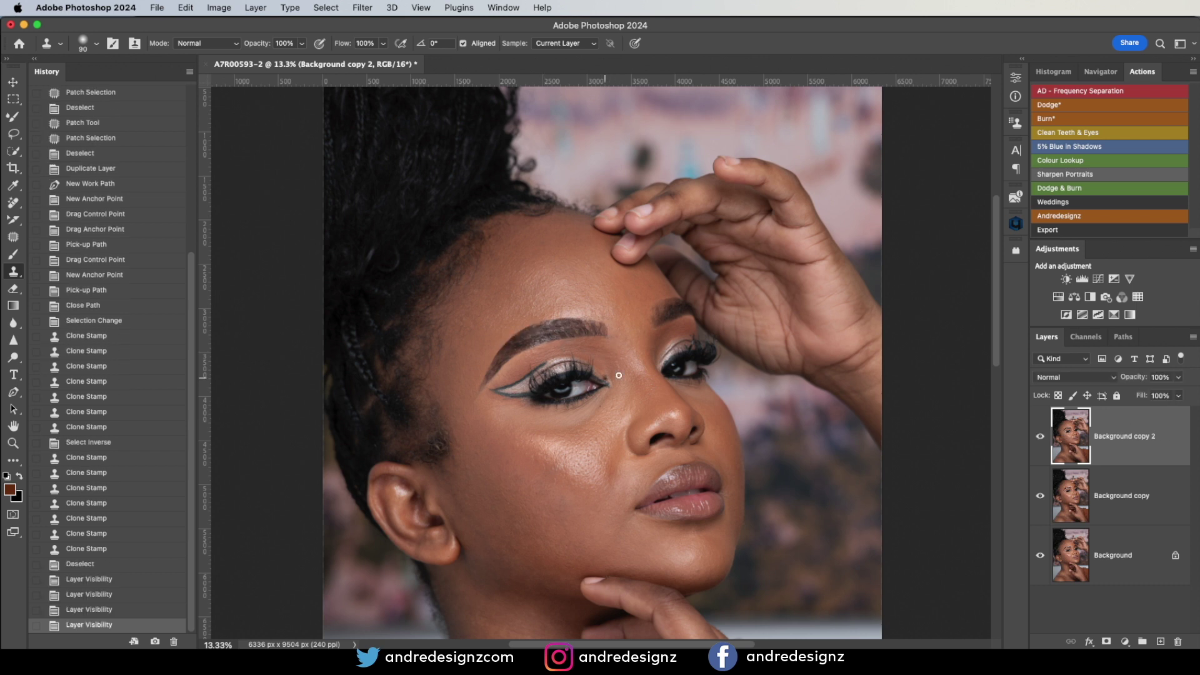
Step: Lower Background copy 2's opacity to 60% and stamp all visible layers into a new layer
left_click(1178, 377)
left_click_drag(1158, 393, 1154, 392)
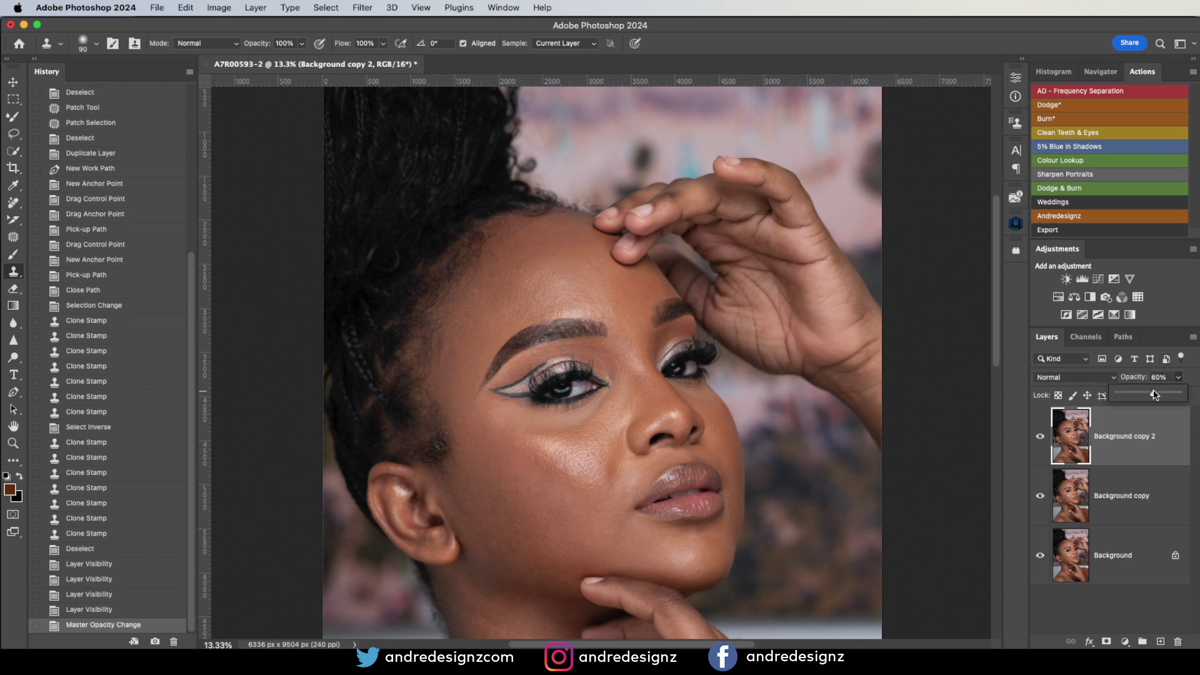
scroll(761, 308, "up", 10)
left_click(1129, 439)
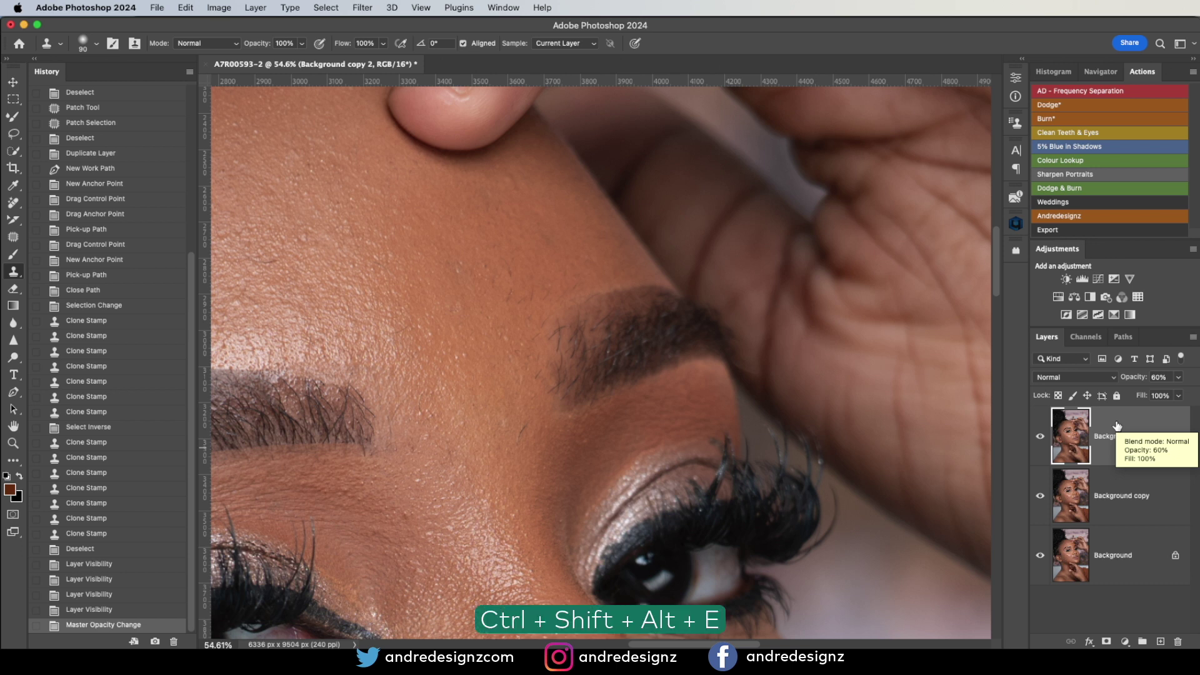
key("ctrl+shift+alt+e")
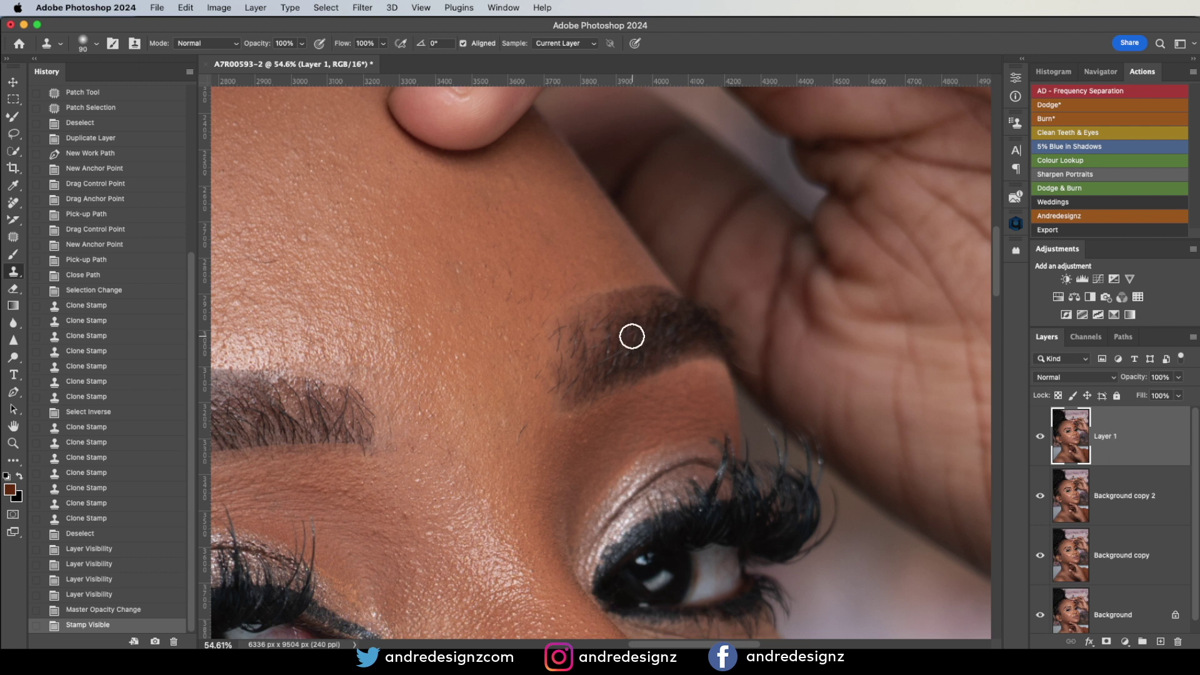
Step: Start a pen path on the eyebrow beside the hand, curving along its upper edge to the inner end
key("p")
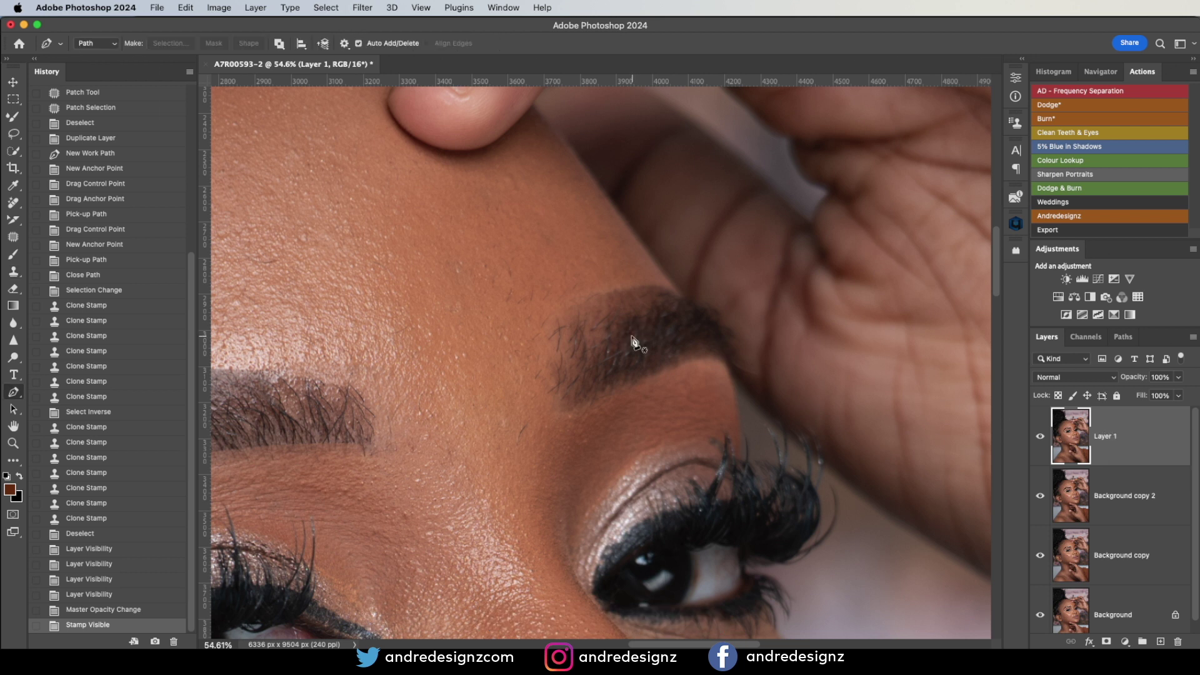
left_click(687, 299)
left_click_drag(534, 373, 548, 327)
left_click(541, 364)
left_click_drag(541, 364, 555, 392)
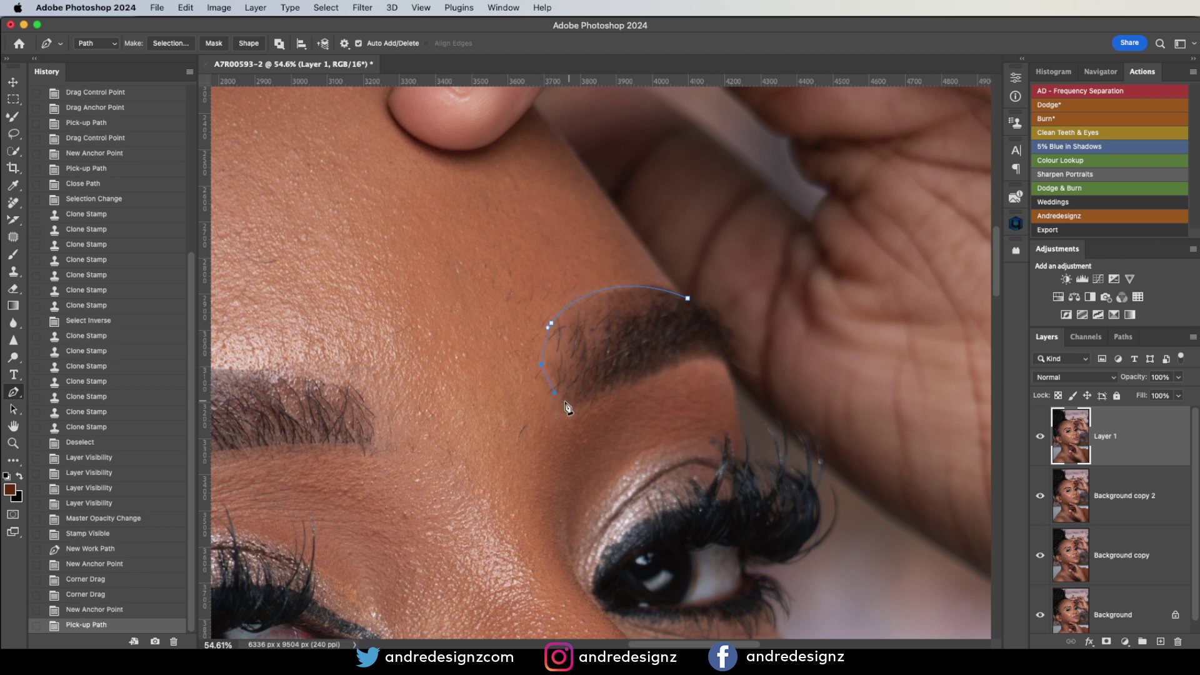
key("super+z")
key("super+z")
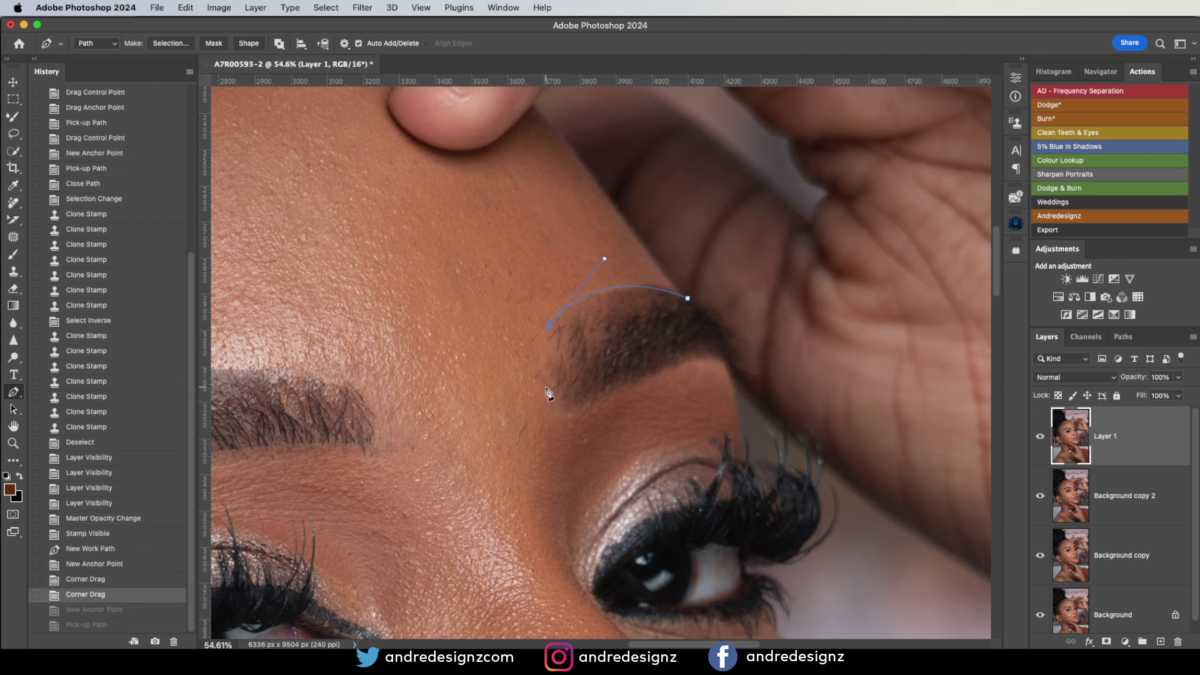
Step: Trace the eyebrow's inner end, lower edge and outer side, close the path and convert it to a selection
left_click(544, 401)
left_click(556, 417)
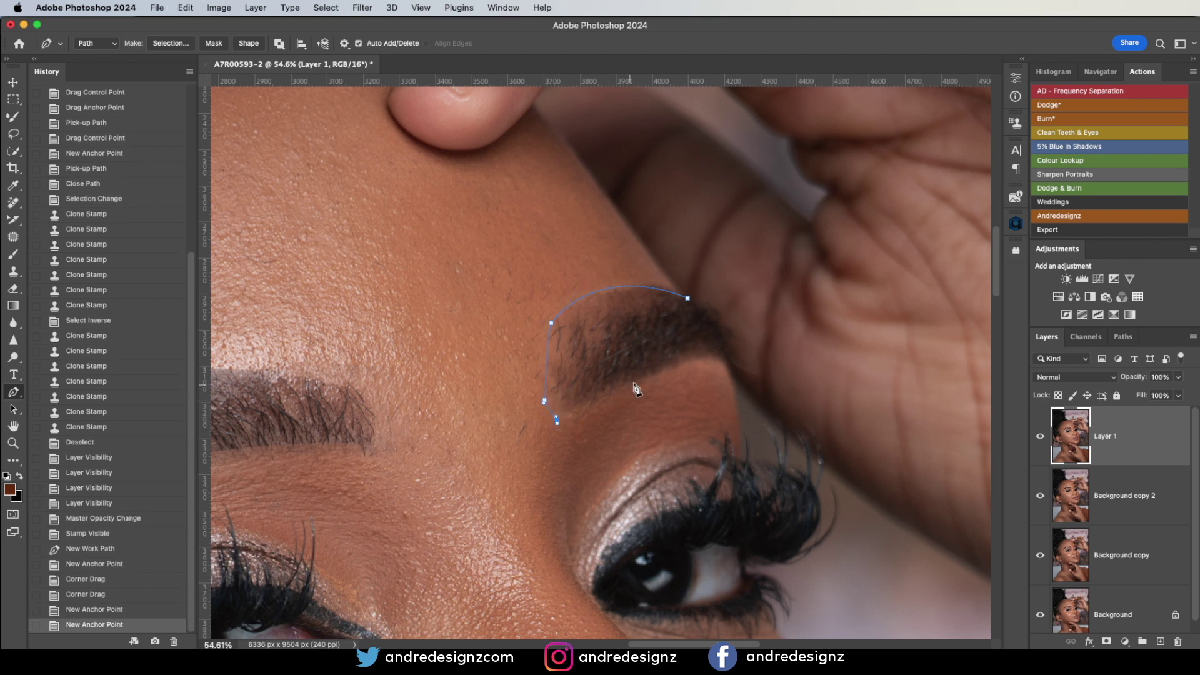
left_click_drag(697, 362, 723, 368)
left_click(730, 351)
left_click(719, 317)
left_click(703, 296)
left_click(688, 298)
right_click(656, 318)
left_click(681, 376)
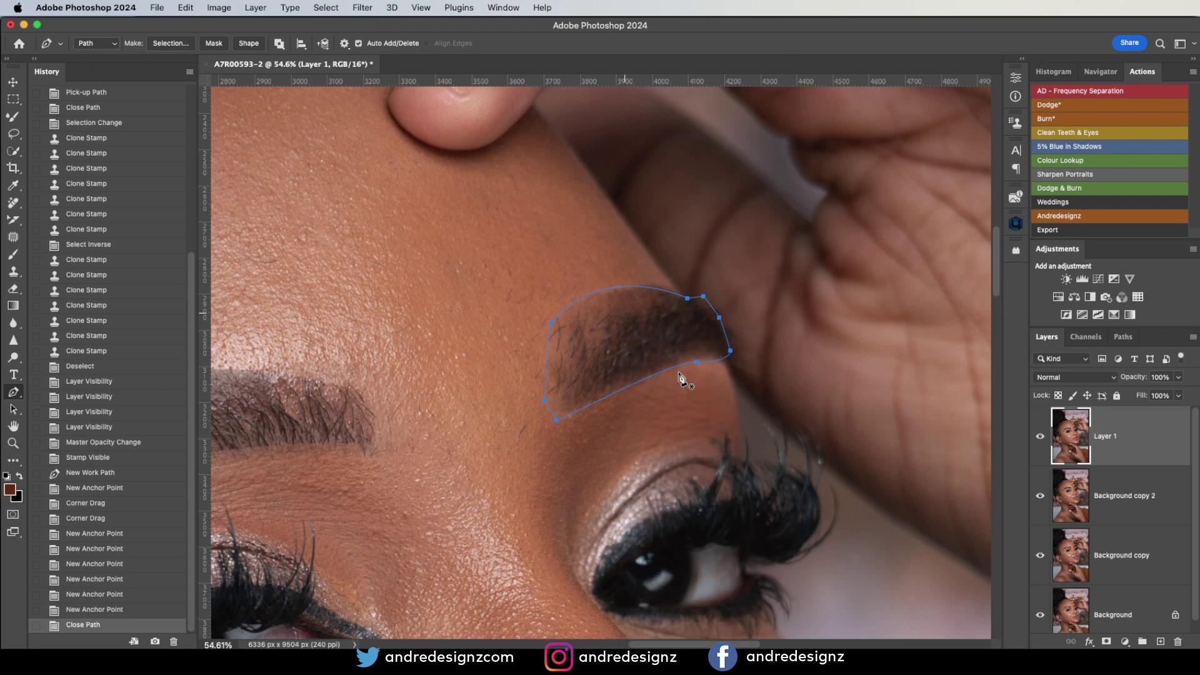
key("Return")
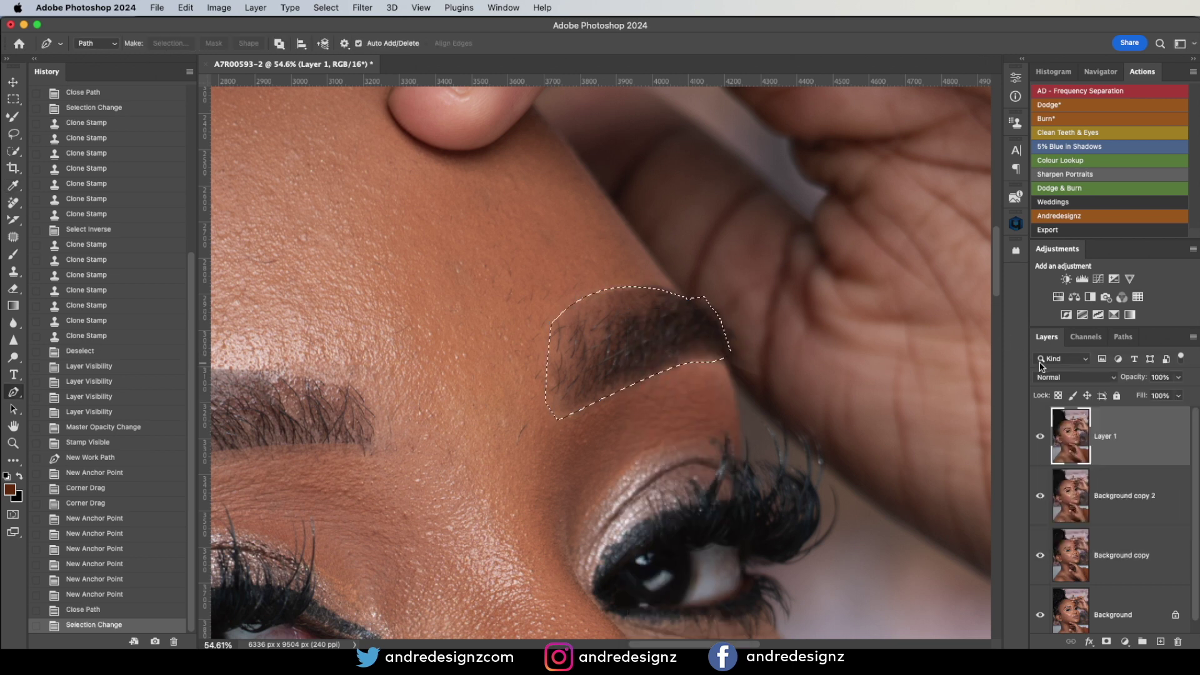
Step: Try cloning dark hair into the selected eyebrow's sparse area, undo the strokes and deselect
key("s")
mouse_move(625, 341)
left_mouse_down()
mouse_move(572, 365)
mouse_move(600, 321)
mouse_move(587, 356)
mouse_move(624, 343)
mouse_move(594, 352)
mouse_move(562, 331)
mouse_move(616, 301)
mouse_move(582, 329)
mouse_move(648, 325)
left_mouse_up()
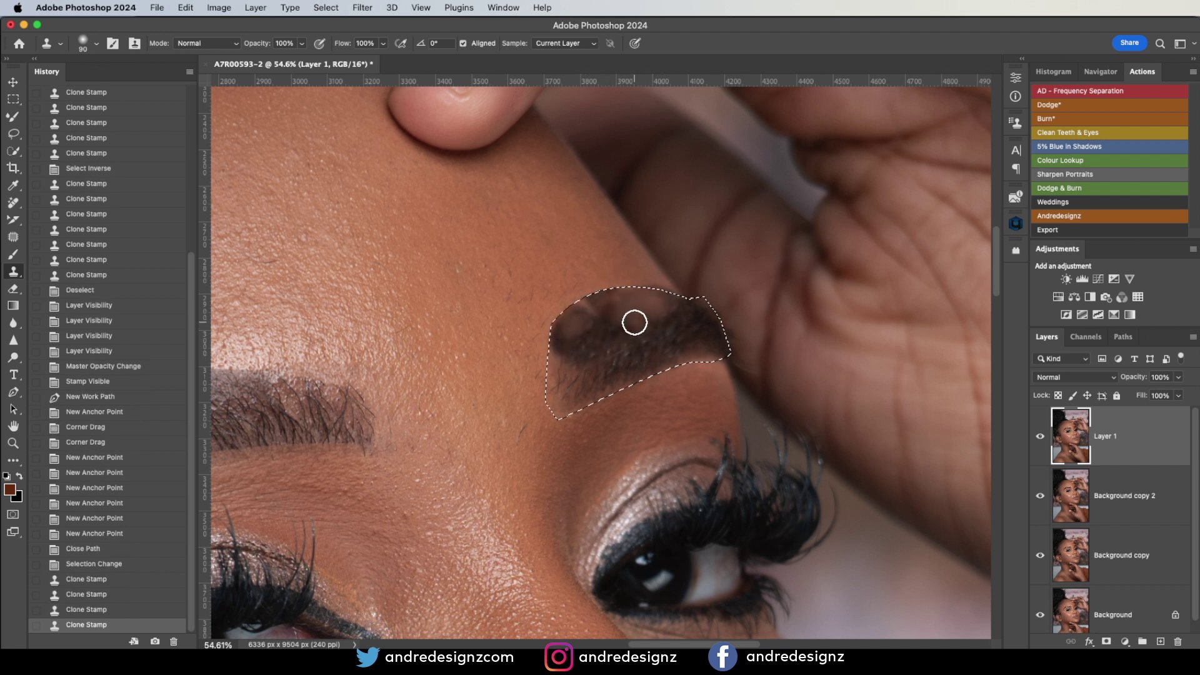
key("super+z")
key("super+z")
key("super+z")
key("super+z")
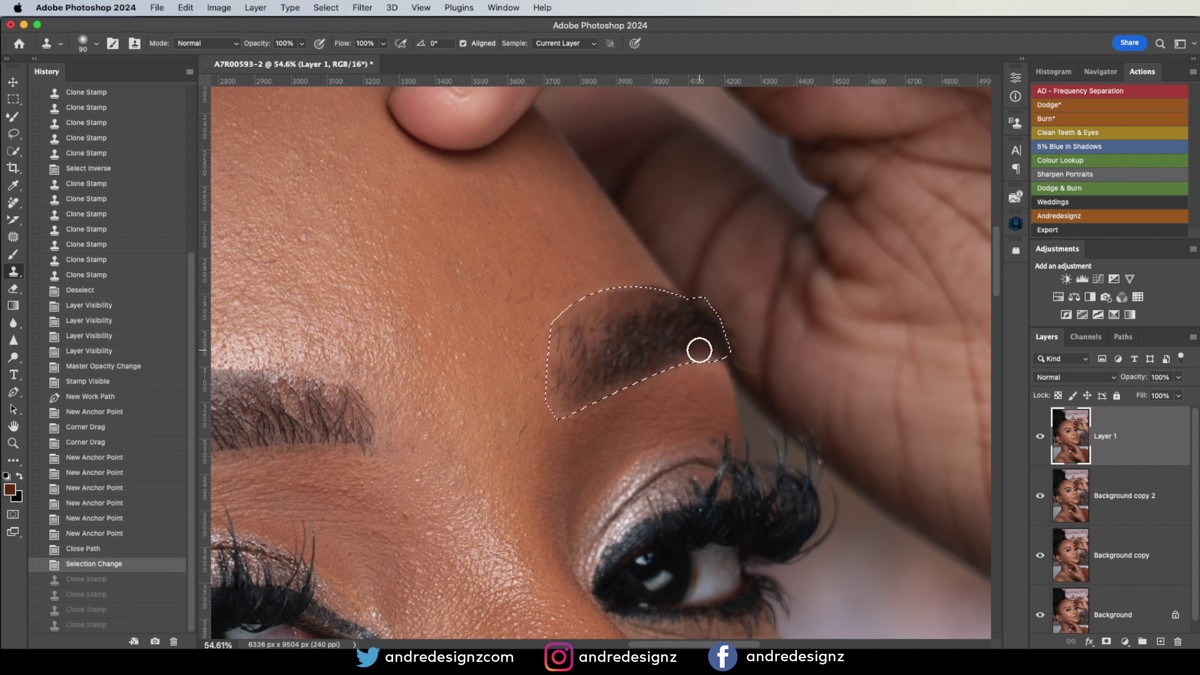
key("super+d")
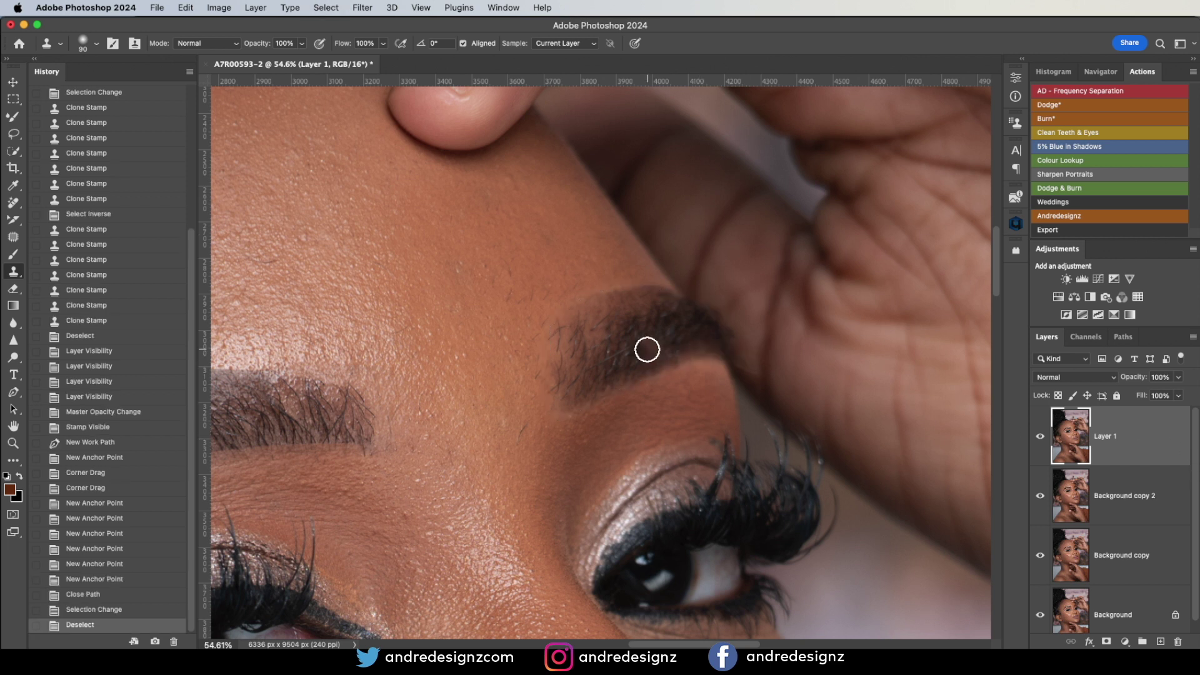
Step: Outline the dense middle of the eyebrow with the Patch tool and copy that area onto a new layer
key("j")
mouse_move(620, 316)
left_mouse_down()
mouse_move(581, 343)
mouse_move(671, 344)
mouse_move(652, 305)
mouse_move(636, 308)
left_mouse_up()
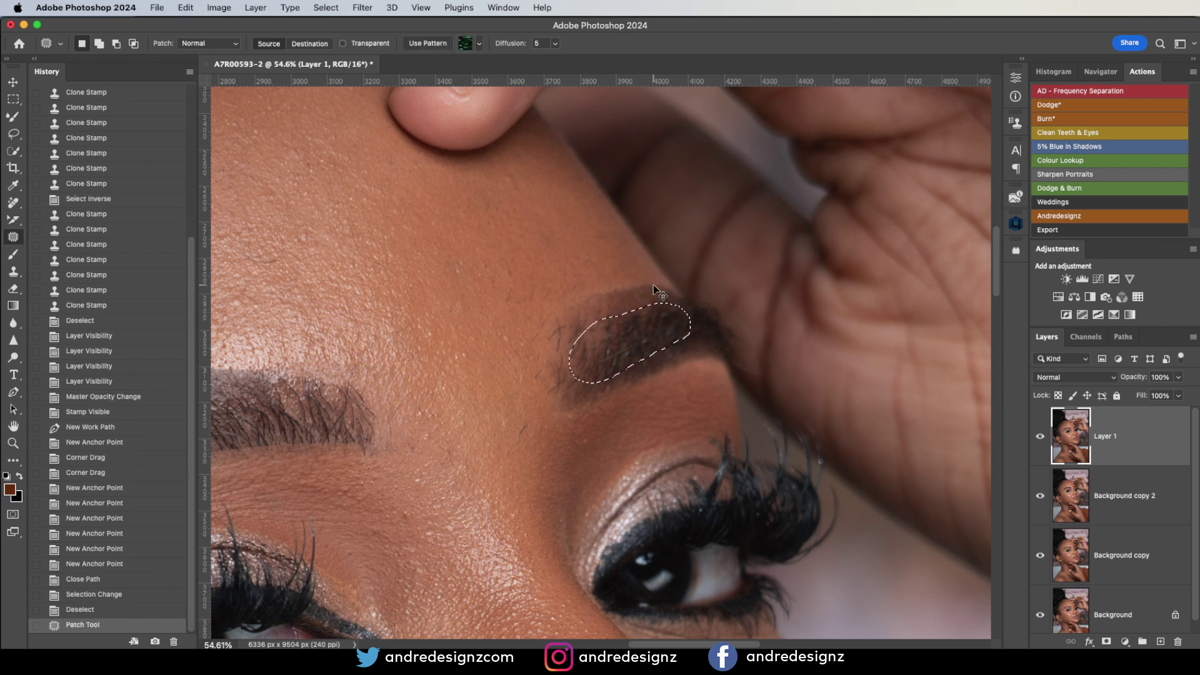
key("ctrl+c")
key("ctrl+v")
key("ctrl+t")
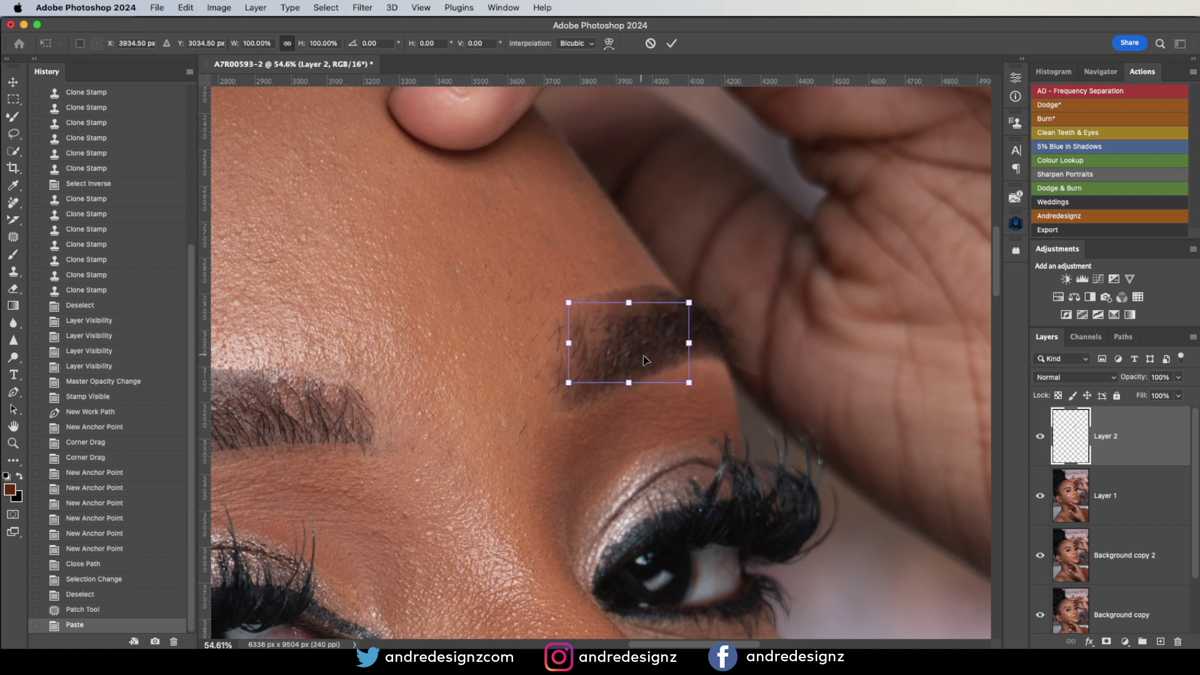
key("Escape")
Step: Move the pasted hair patch over the sparse upper inner part of the eyebrow
left_click_drag(636, 342, 621, 356)
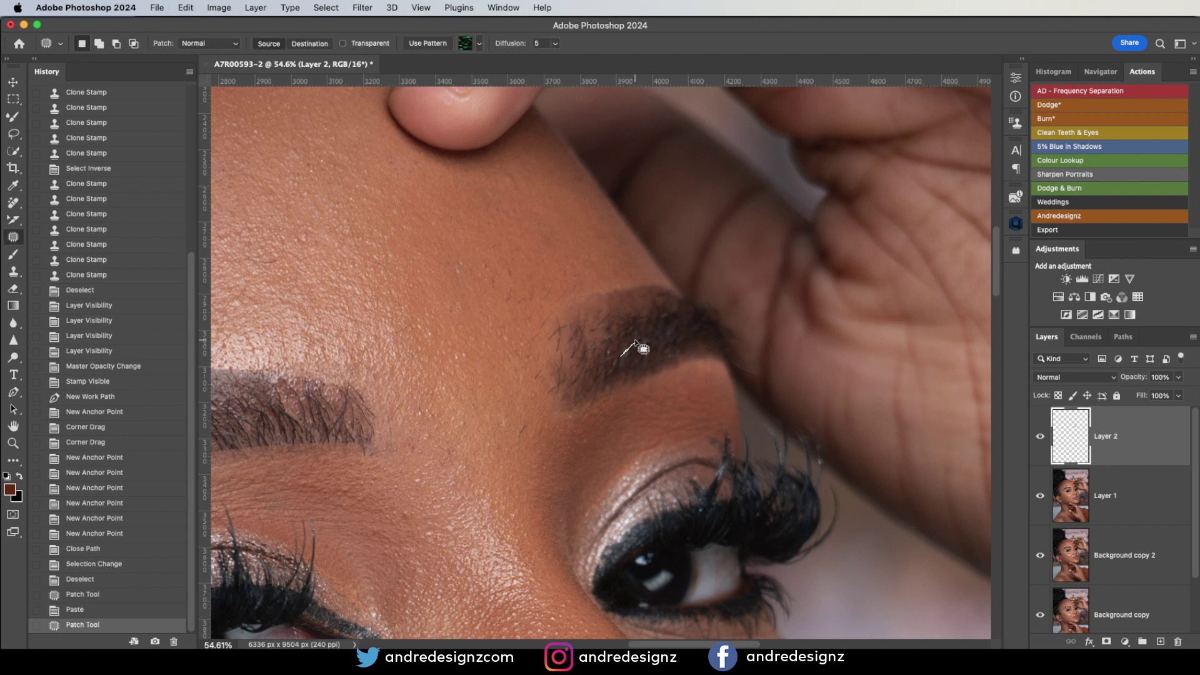
key("super+z")
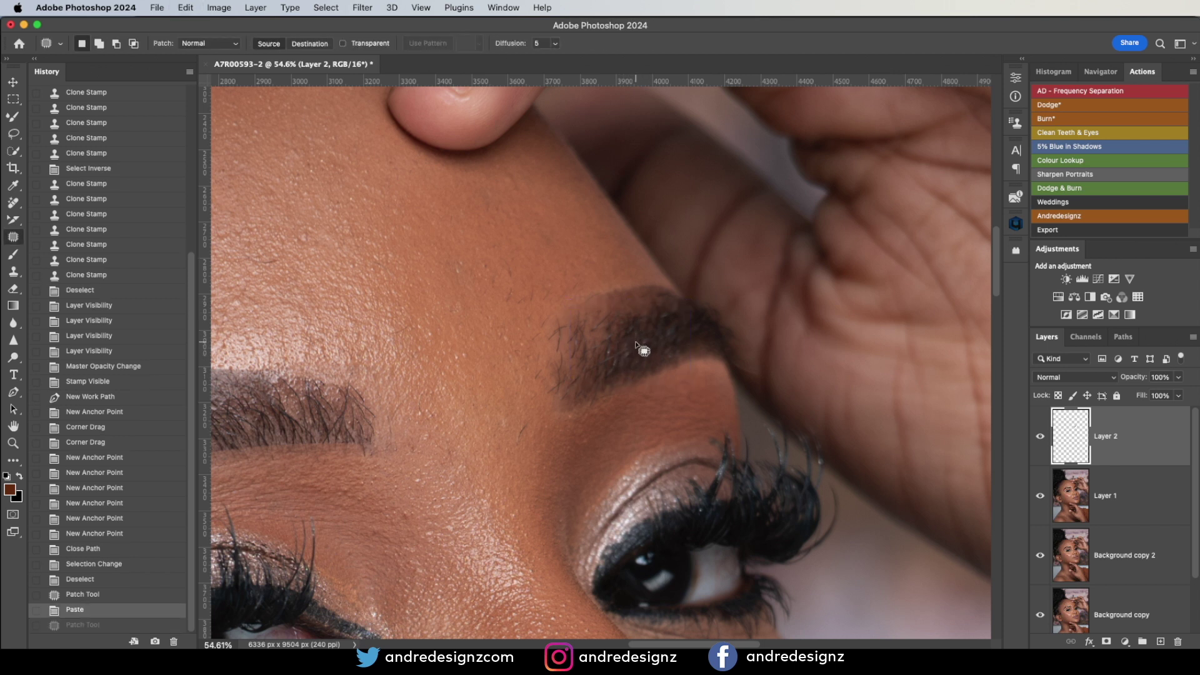
left_click(12, 81)
left_click_drag(661, 350, 635, 338)
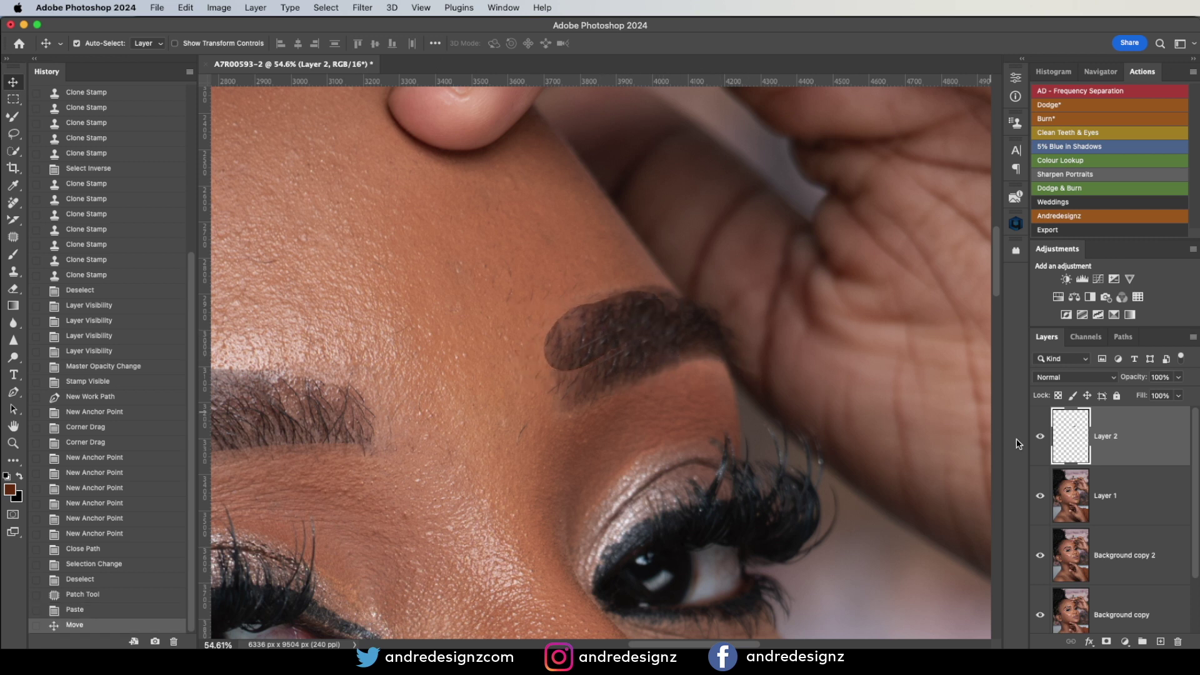
Step: Add a black layer mask to Layer 2 and dab the Brush on it over the eyebrow's sparse upper area
left_click(1107, 642, "alt")
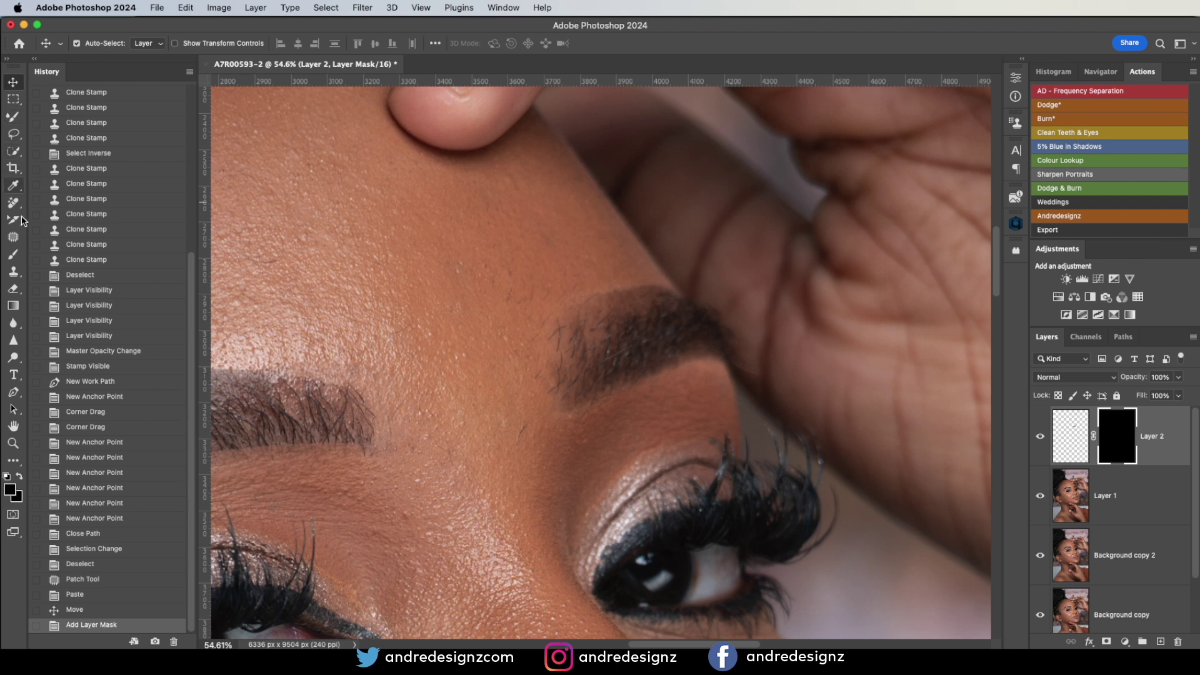
left_click(13, 254)
left_click(630, 325)
left_click(624, 329)
left_click(619, 332)
left_click(617, 330)
left_click(615, 332)
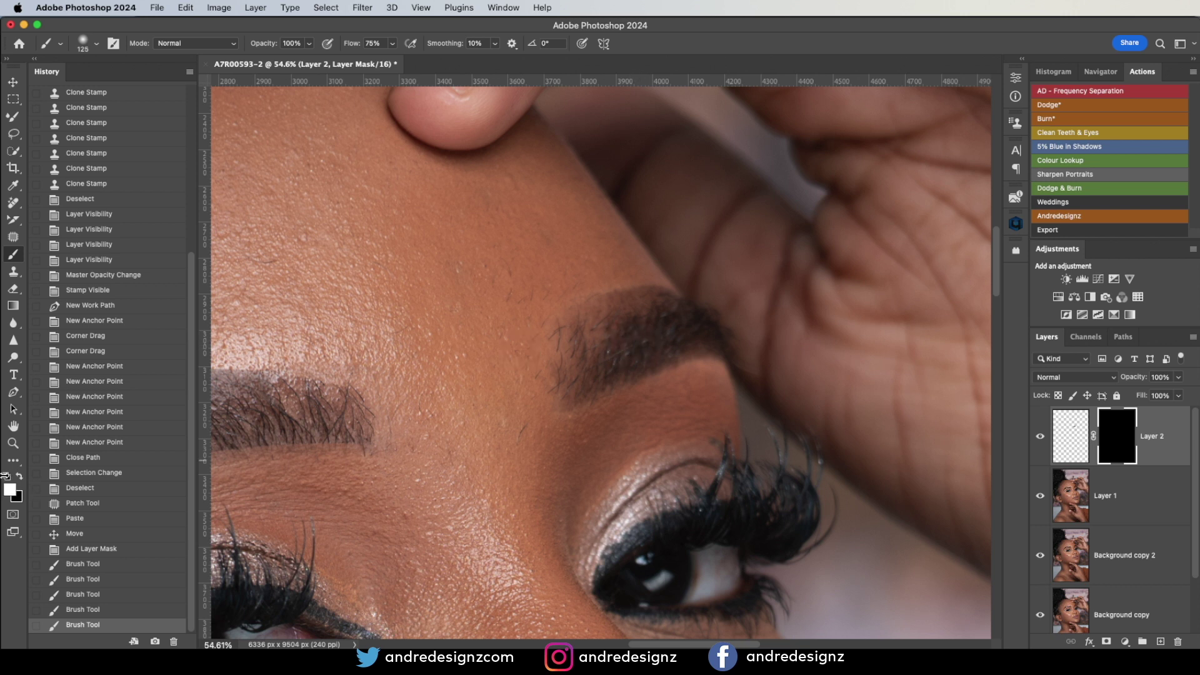
Step: Paint white on Layer 2's mask to reveal hair at the eyebrow's inner end and upper edge, and duplicate the layer
left_click(595, 338)
left_click(600, 344)
left_click(601, 354)
left_click(586, 375)
left_click(638, 320)
left_click(647, 310)
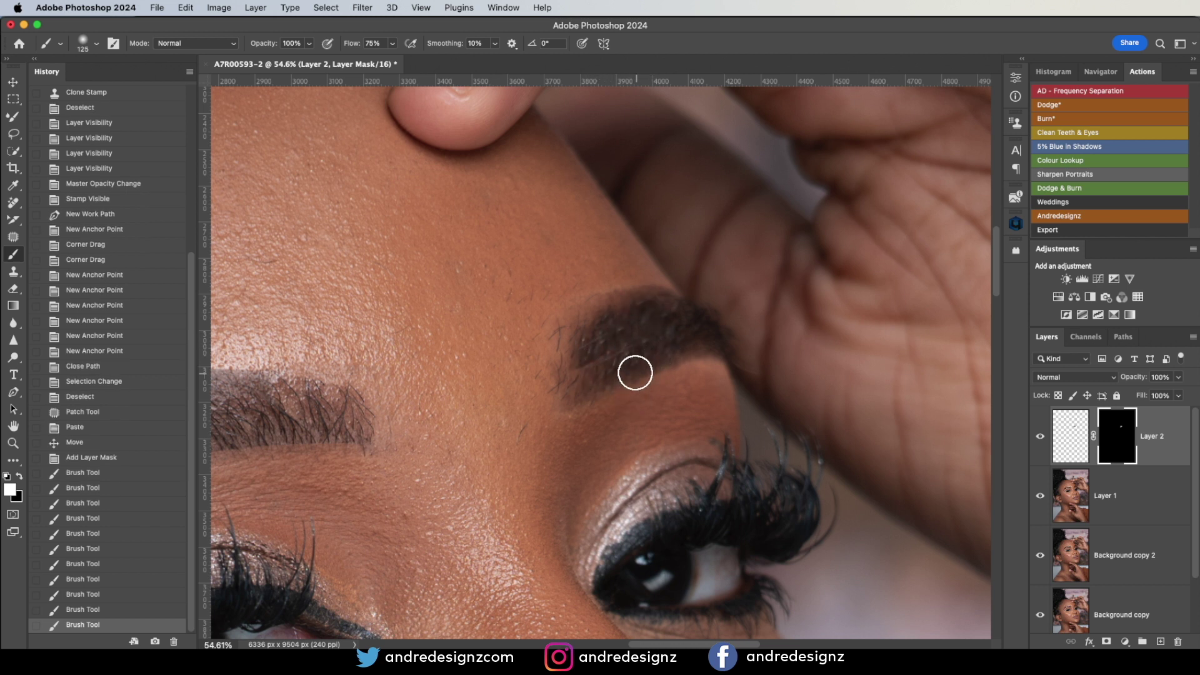
key("super+j")
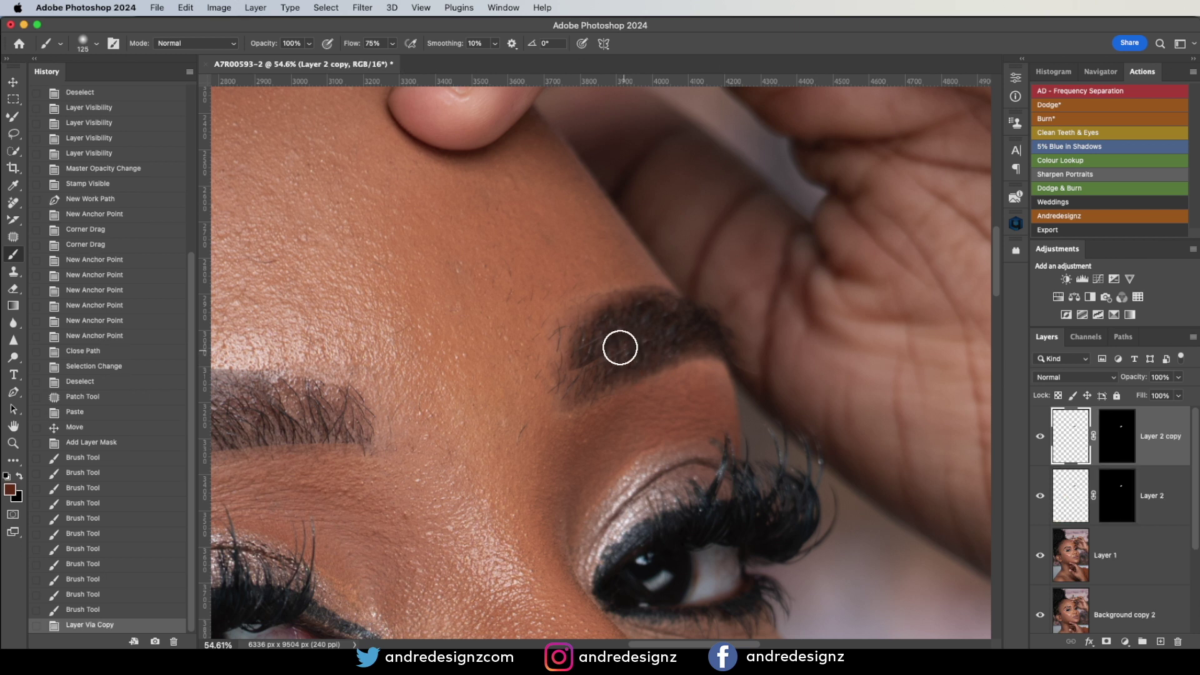
Step: Move the duplicated hair patch on Layer 2 copy slightly up and toward the eyebrow's inner end
key("v")
mouse_move(620, 351)
left_mouse_down()
mouse_move(597, 346)
mouse_move(612, 343)
left_mouse_up()
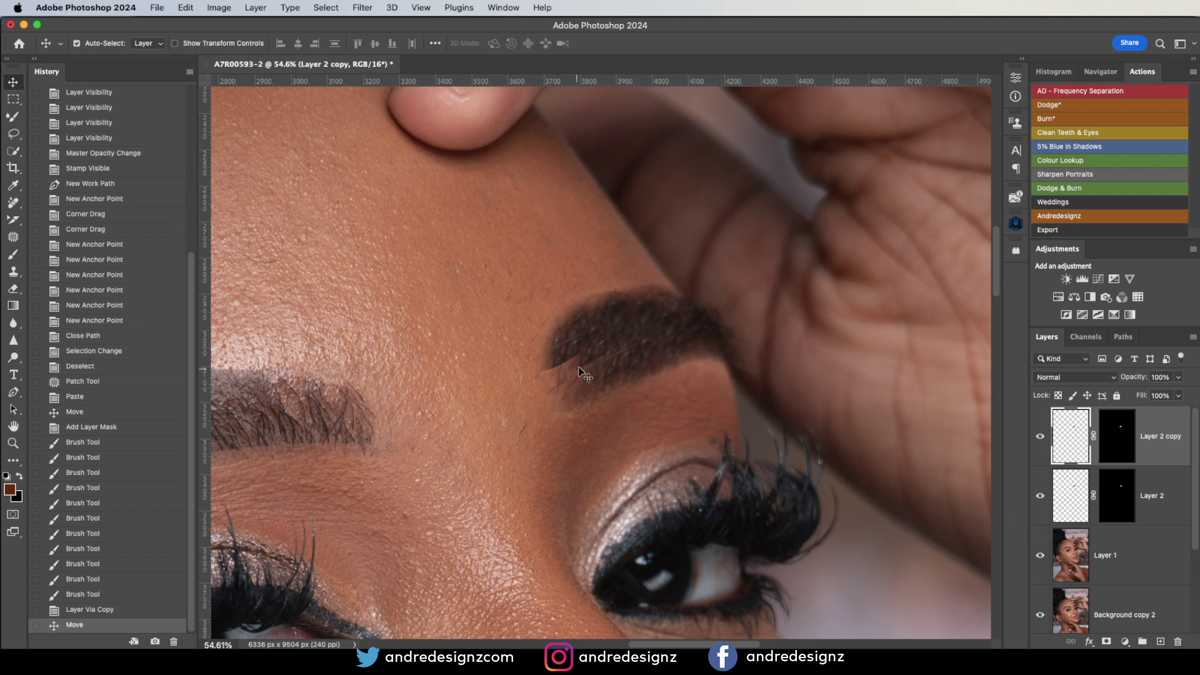
Step: Activate Layer 2 copy's mask and brush white on it over the eyebrow's inner area
key("b")
mouse_move(582, 364)
left_mouse_down()
mouse_move(589, 340)
mouse_move(588, 357)
left_mouse_up()
key("super+z")
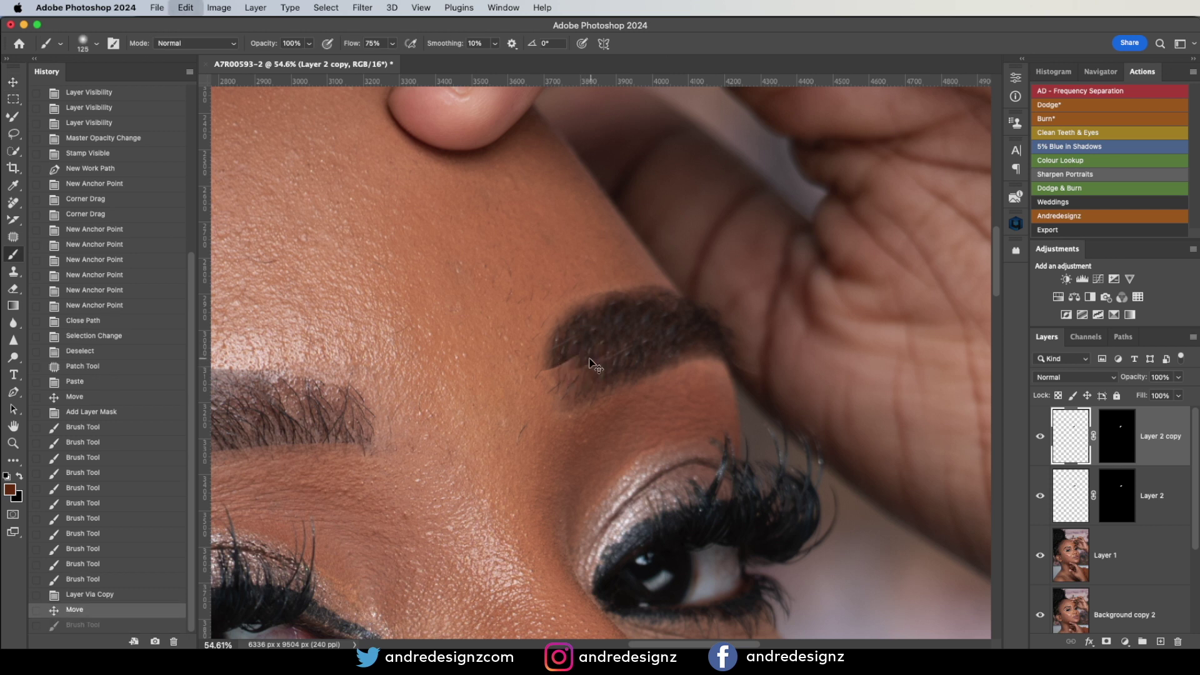
left_click(1120, 446)
double_click(1121, 446)
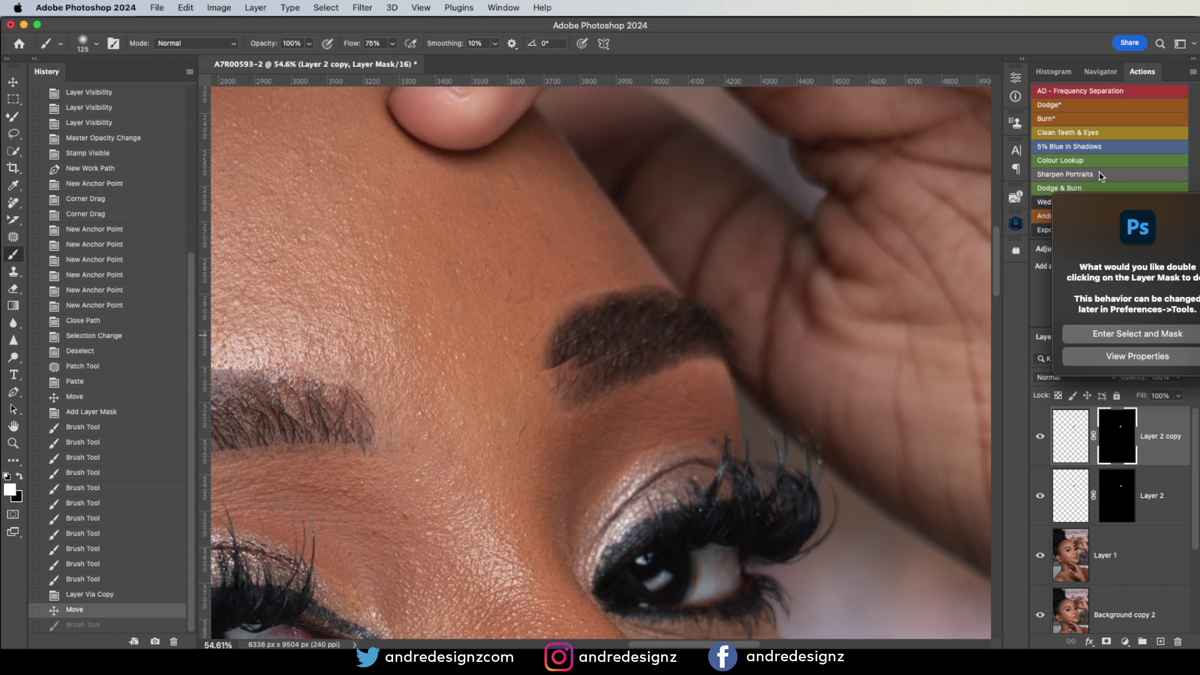
left_click(1138, 356)
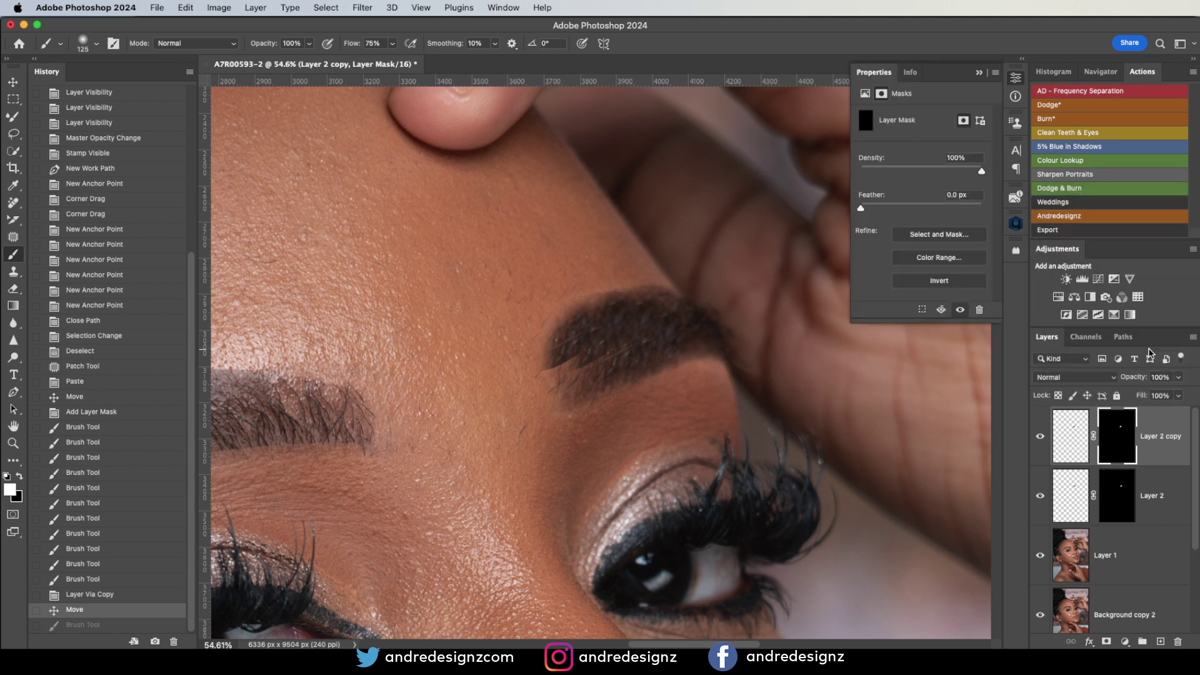
left_click(738, 255)
mouse_move(613, 347)
left_mouse_down()
mouse_move(583, 359)
mouse_move(598, 368)
mouse_move(621, 347)
left_mouse_up()
left_click(979, 73)
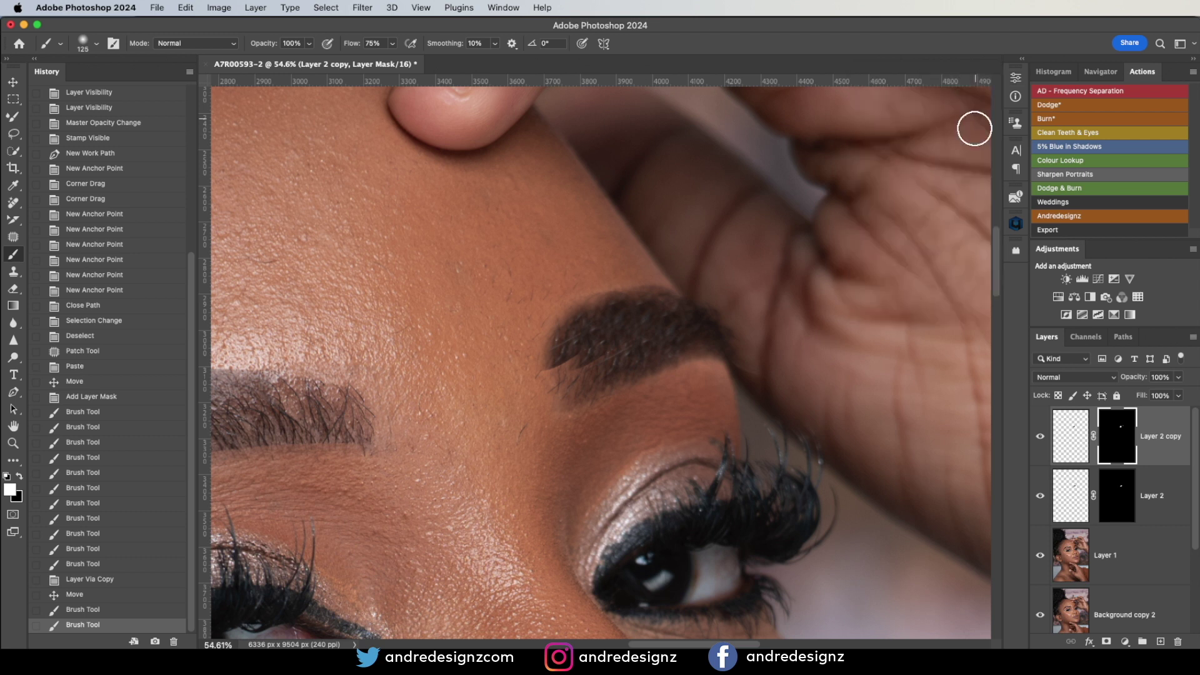
Step: Compare the eyebrow with and without Layer 2 copy, set its opacity to 48%, and stamp everything visible onto a new layer
left_click(1040, 438)
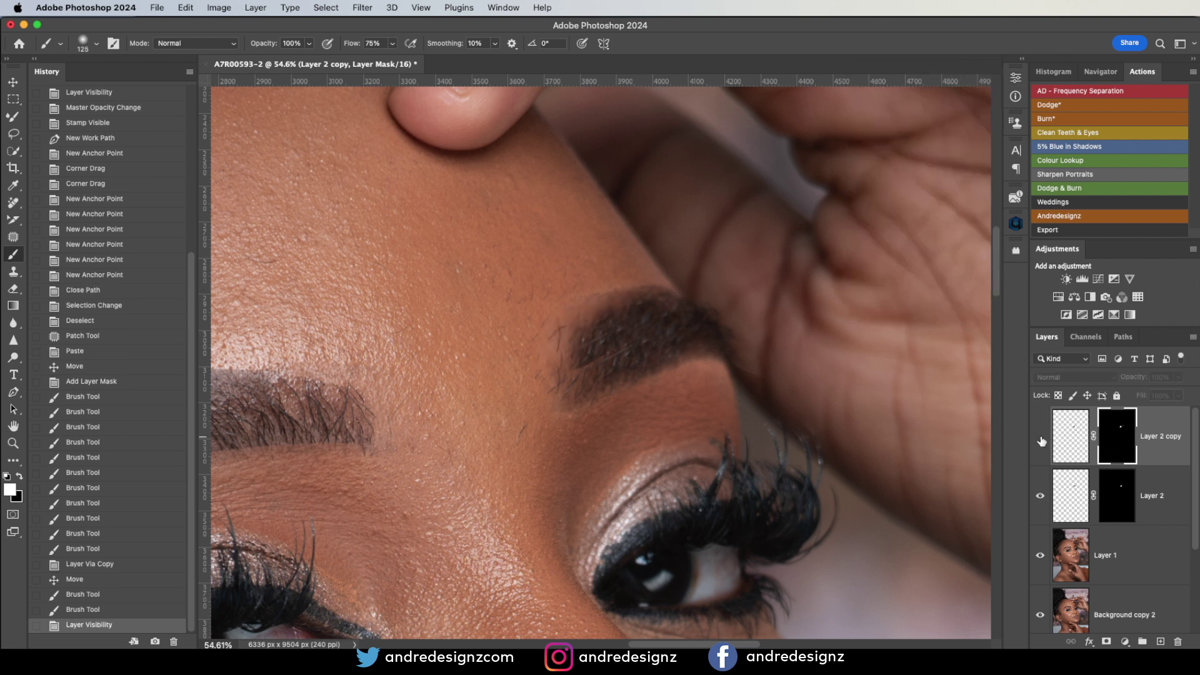
left_click(1040, 437)
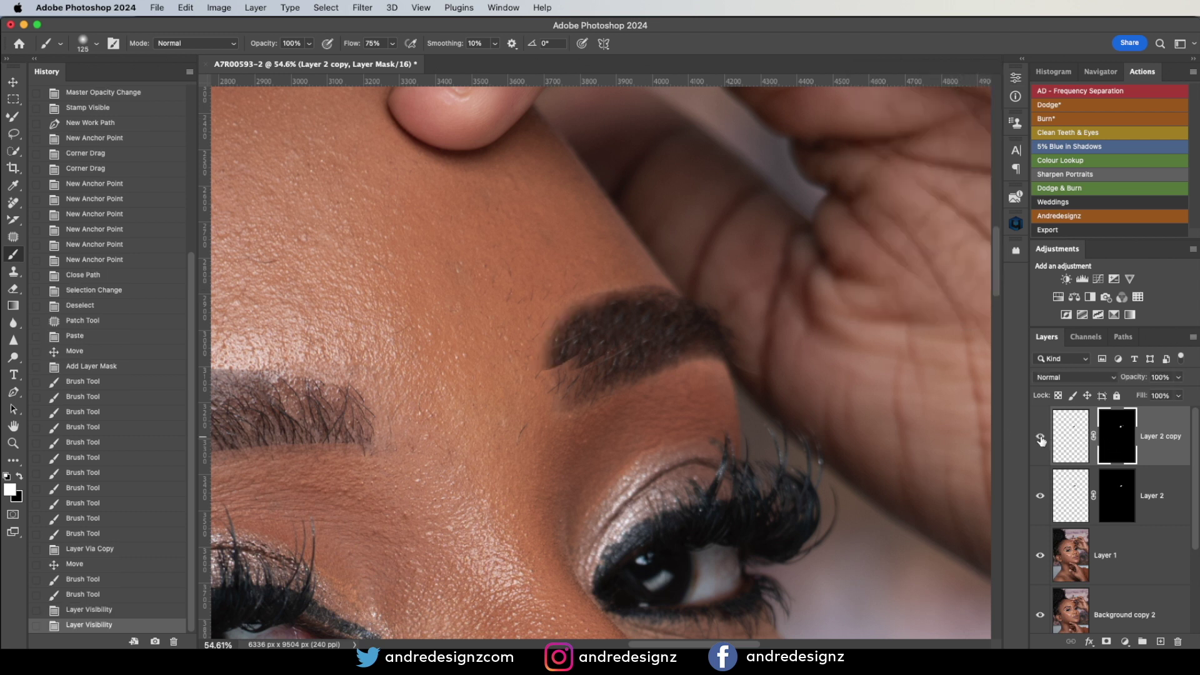
left_click(1179, 377)
left_click_drag(1148, 395, 1148, 395)
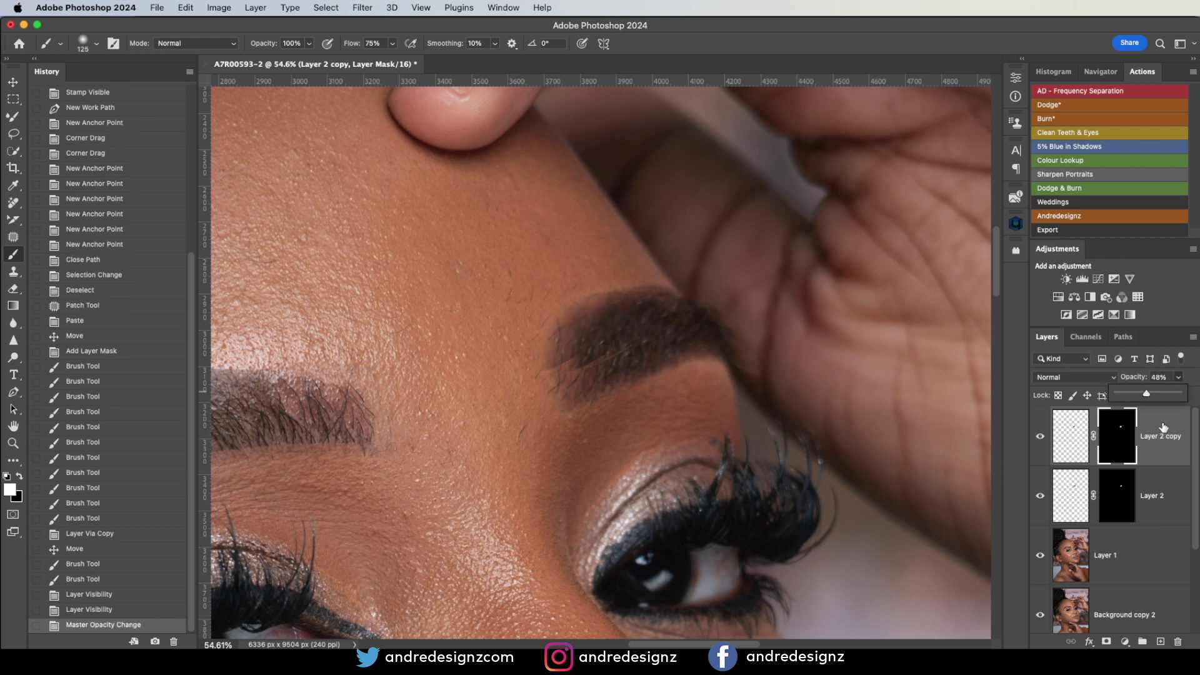
key("super+alt+shift+e")
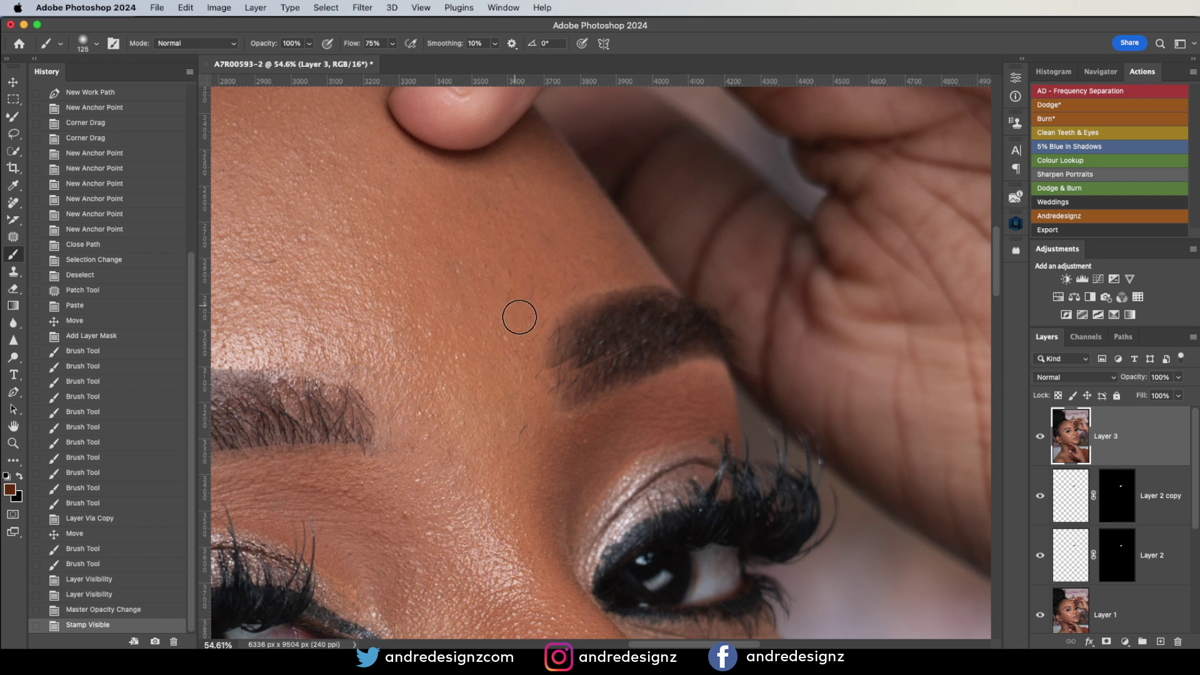
Step: Patch the uneven spots within the inner half of the short eyebrow beside the raised hand
key("j")
mouse_move(602, 378)
left_mouse_down()
mouse_move(643, 341)
mouse_move(609, 376)
left_mouse_up()
mouse_move(619, 362)
left_mouse_down()
mouse_move(648, 348)
mouse_move(603, 374)
mouse_move(594, 353)
left_mouse_up()
key("super+d")
mouse_move(589, 360)
left_mouse_down()
mouse_move(614, 363)
mouse_move(581, 340)
mouse_move(604, 347)
mouse_move(560, 351)
mouse_move(613, 351)
left_mouse_up()
key("super+d")
key("super+d")
key("super+d")
key("super+0")
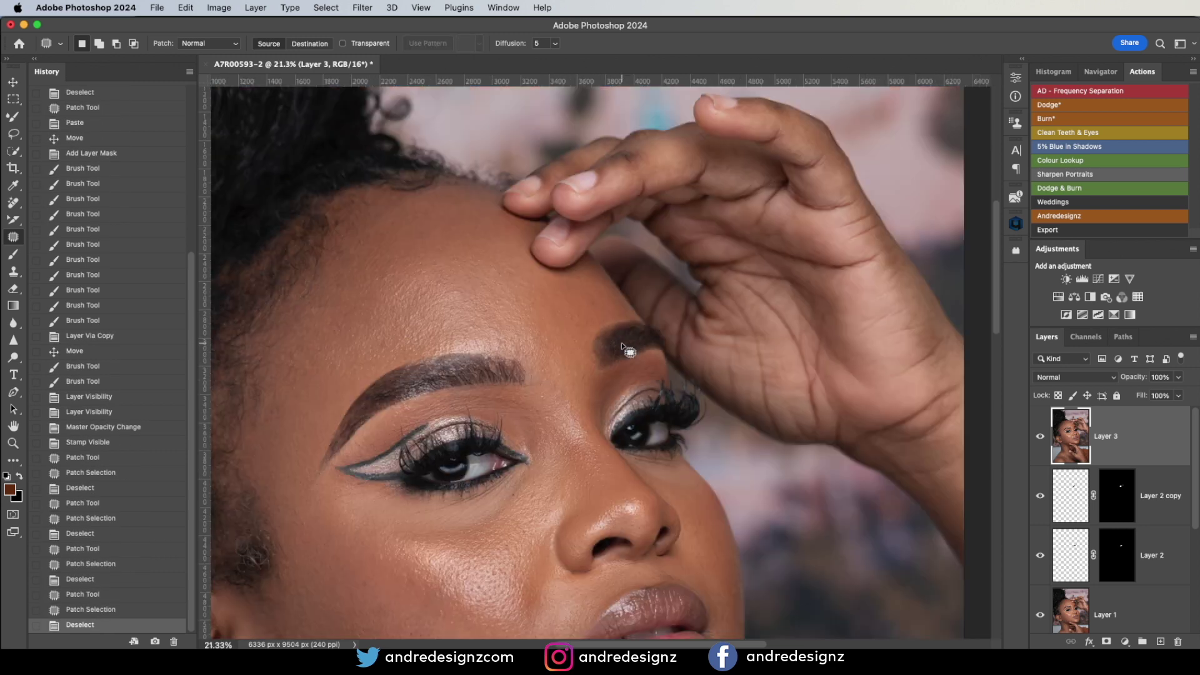
Step: Patch the small skin flaw between the two eyebrows
scroll(642, 352, "up", 10)
scroll(644, 348, "down", 5)
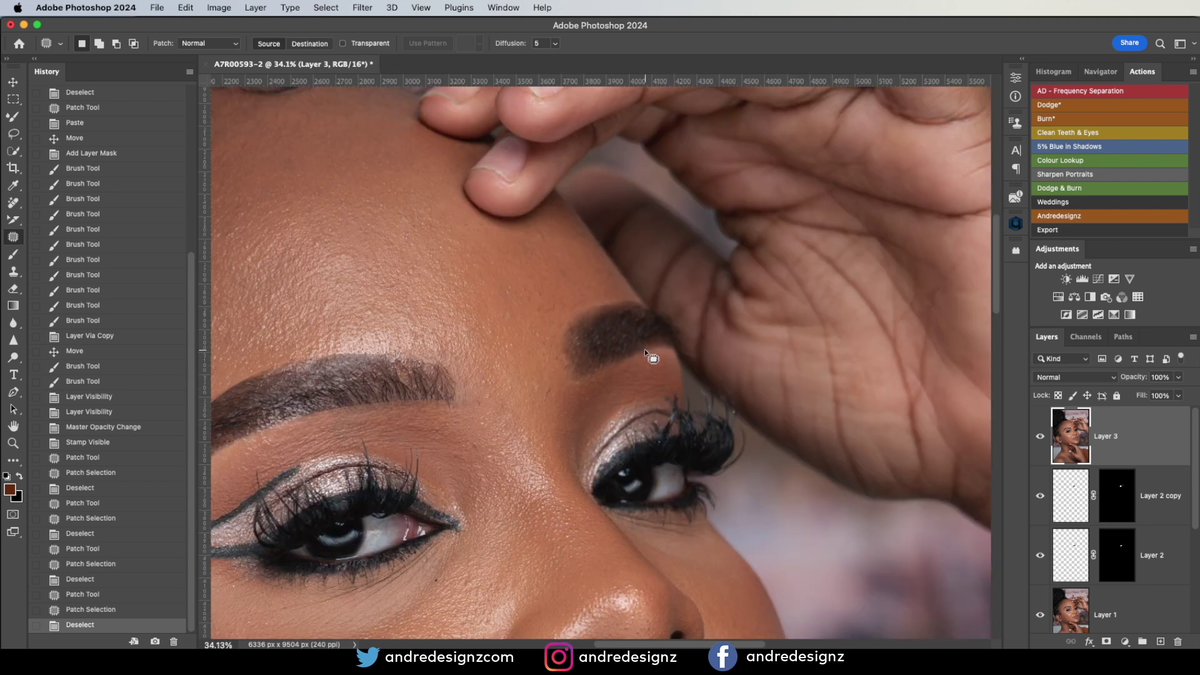
scroll(638, 348, "up", 3)
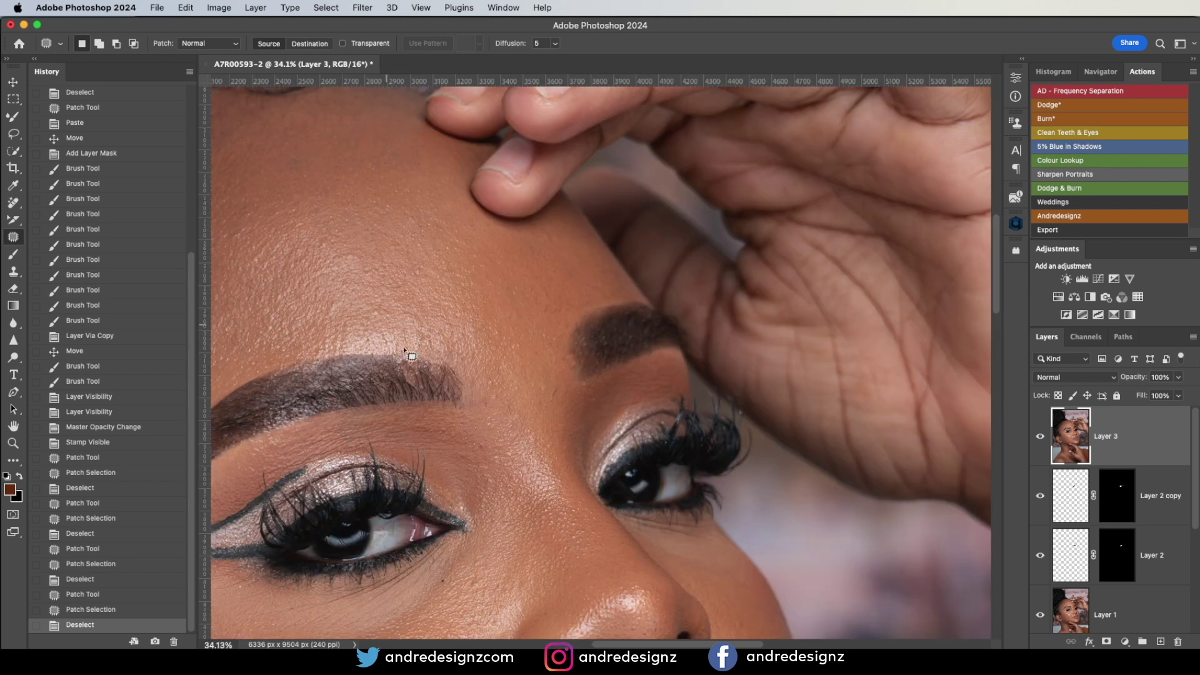
left_click_drag(542, 399, 553, 416)
key("super+d")
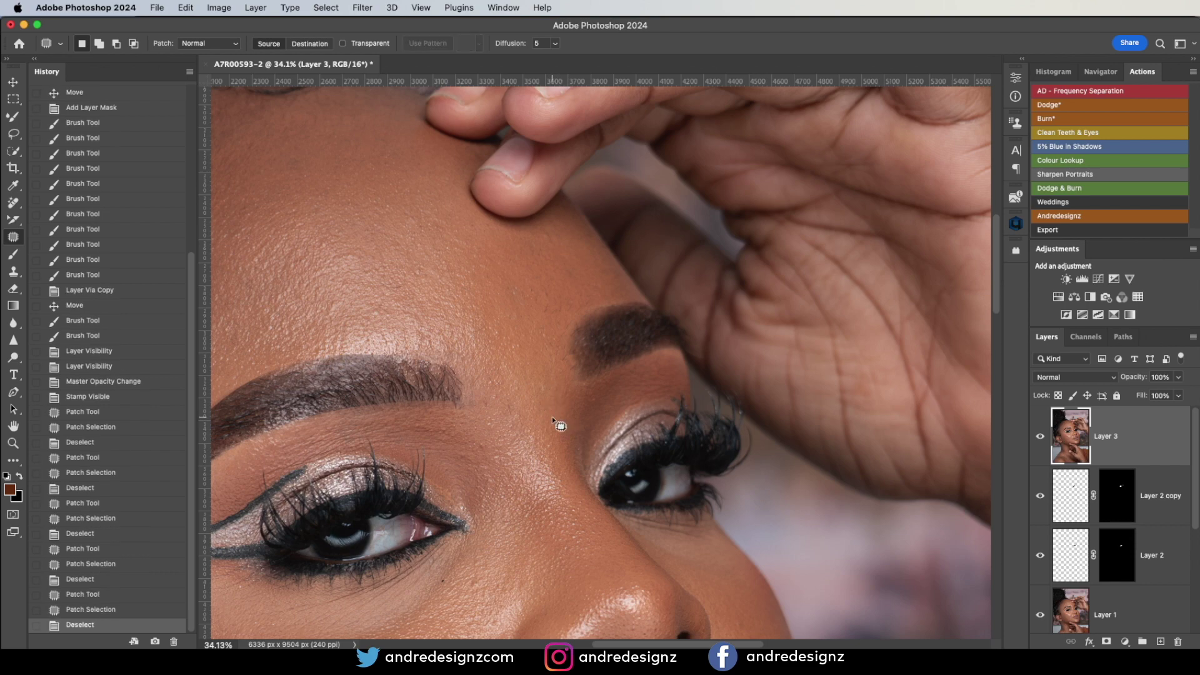
Step: Patch the stray hairs on the forehead just above and inward of the short eyebrow
scroll(575, 394, "down", 3)
scroll(575, 394, "down", 3)
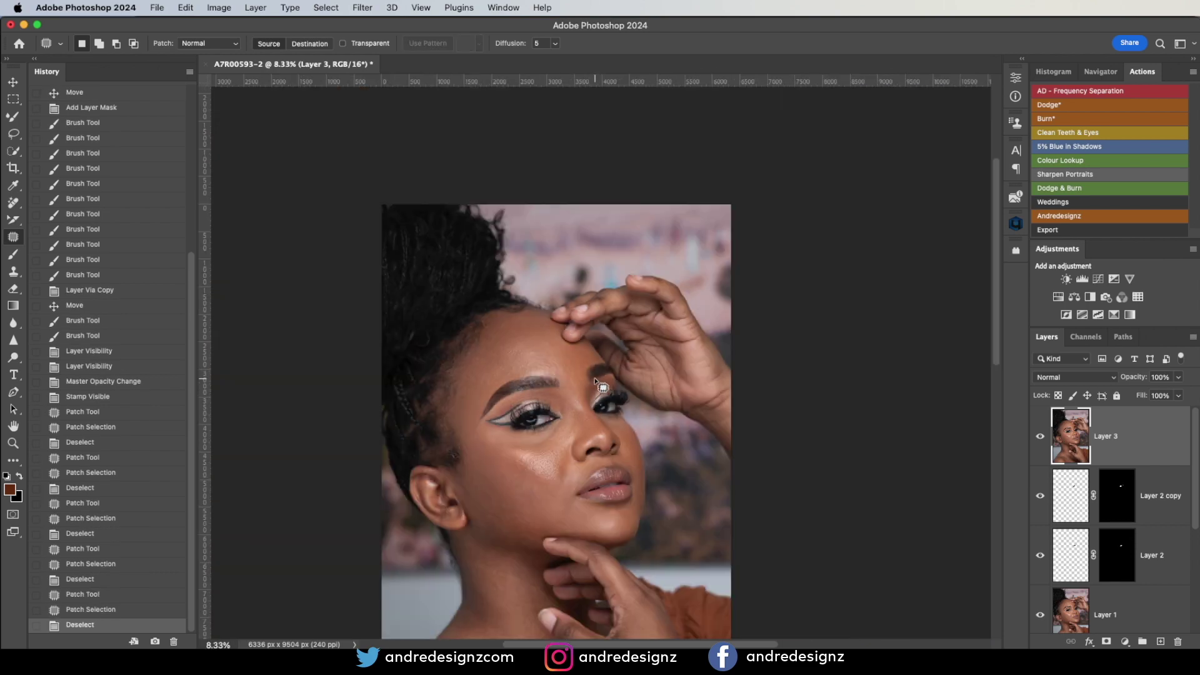
scroll(596, 380, "up", 10)
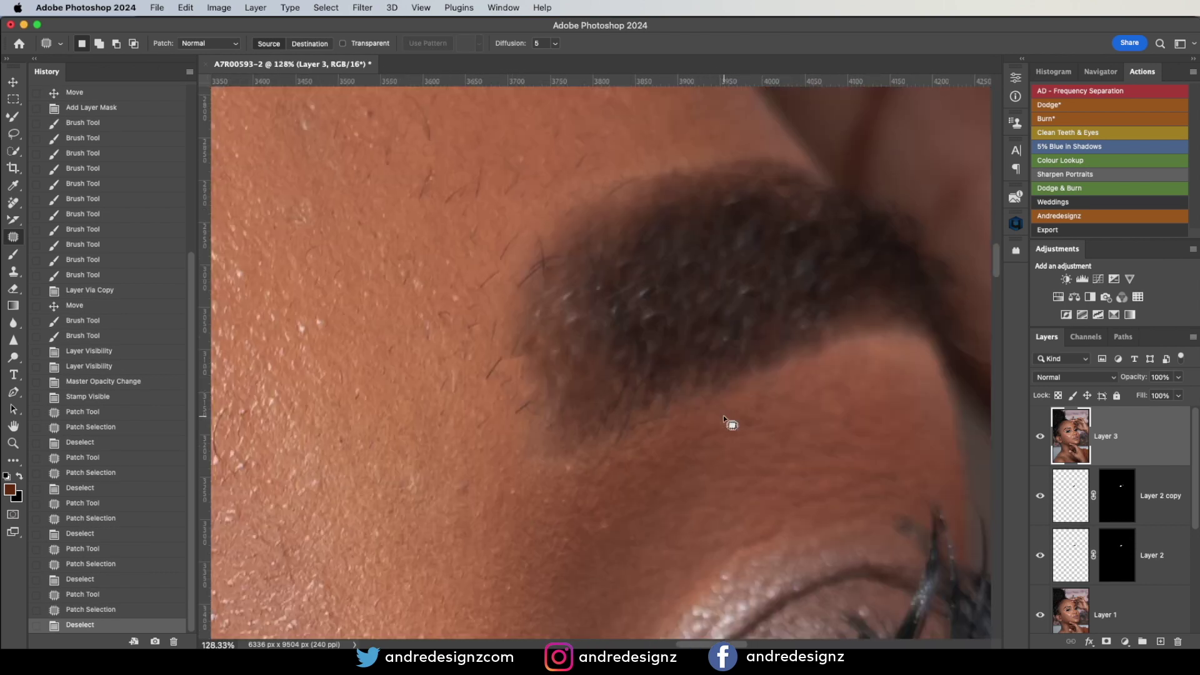
scroll(723, 415, "down", 4)
scroll(722, 413, "up", 4)
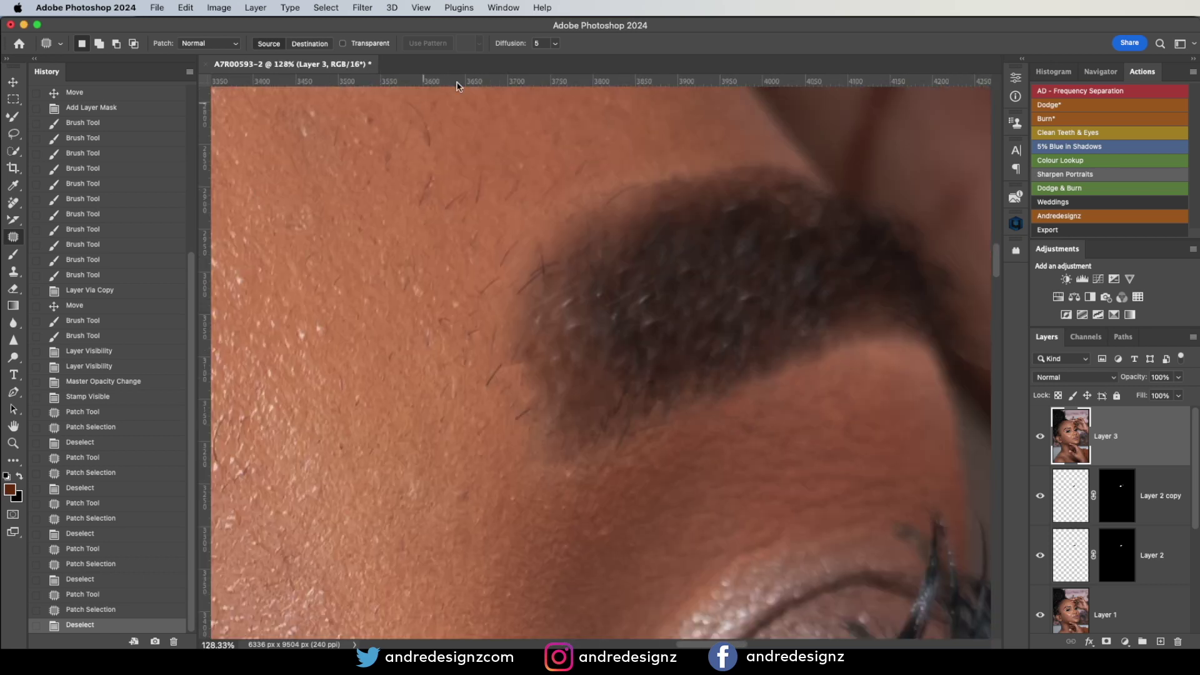
left_click_drag(477, 189, 470, 193)
mouse_move(466, 195)
left_mouse_down()
mouse_move(488, 171)
mouse_move(450, 182)
mouse_move(425, 116)
left_mouse_up()
left_click(439, 170)
left_click(428, 106)
left_click_drag(425, 125, 488, 129)
Step: Patch the remaining fine hairs and bright specks farther across the forehead from the short eyebrow
left_click(382, 121)
mouse_move(382, 121)
left_mouse_down()
mouse_move(414, 127)
mouse_move(418, 149)
mouse_move(390, 156)
left_mouse_up()
key("super+d")
left_click_drag(394, 157, 441, 151)
key("super+d")
left_click_drag(280, 245, 293, 228)
left_click_drag(300, 219, 396, 186)
key("super+d")
Step: Patch the stray hairs on the skin beside the short eyebrow's inner end
left_click_drag(459, 250, 482, 232)
left_click_drag(482, 232, 451, 219)
left_click_drag(491, 277, 514, 249)
mouse_move(510, 259)
left_mouse_down()
mouse_move(451, 238)
mouse_move(487, 302)
mouse_move(497, 275)
left_mouse_up()
key("super+d")
mouse_move(487, 283)
left_mouse_down()
mouse_move(460, 248)
mouse_move(462, 314)
mouse_move(464, 300)
left_mouse_up()
key("super+d")
left_click_drag(453, 303, 475, 300)
left_click(506, 366)
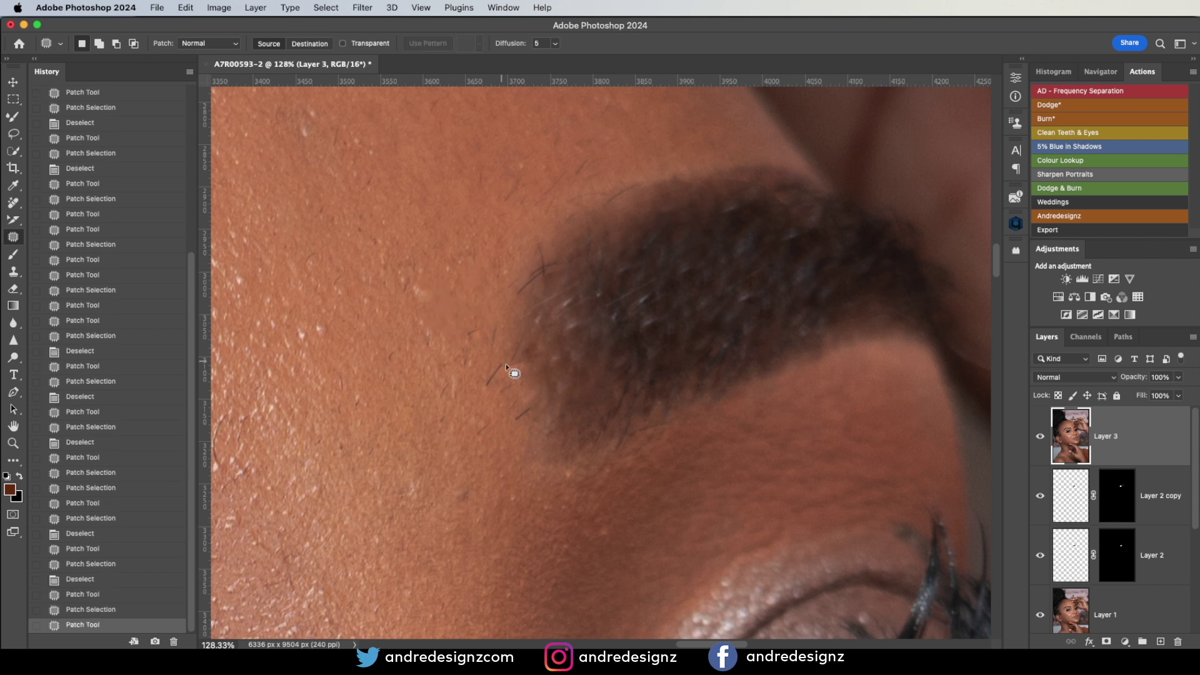
left_click_drag(480, 395, 483, 392)
left_click_drag(487, 378, 494, 420)
left_click_drag(407, 285, 431, 281)
mouse_move(422, 294)
left_mouse_down()
mouse_move(424, 328)
mouse_move(468, 234)
mouse_move(429, 275)
left_mouse_up()
mouse_move(423, 287)
left_mouse_down()
mouse_move(413, 311)
mouse_move(438, 269)
left_mouse_up()
Step: Patch the stray hairs along the short eyebrow's upper edge and at its upper inner corner
left_click_drag(510, 161, 522, 187)
mouse_move(516, 186)
left_mouse_down()
mouse_move(602, 168)
mouse_move(632, 121)
mouse_move(548, 171)
mouse_move(616, 158)
left_mouse_up()
key("super+d")
left_click_drag(610, 156, 648, 128)
key("super+d")
left_click_drag(519, 294, 544, 250)
left_click_drag(532, 275, 522, 192)
key("ctrl+d")
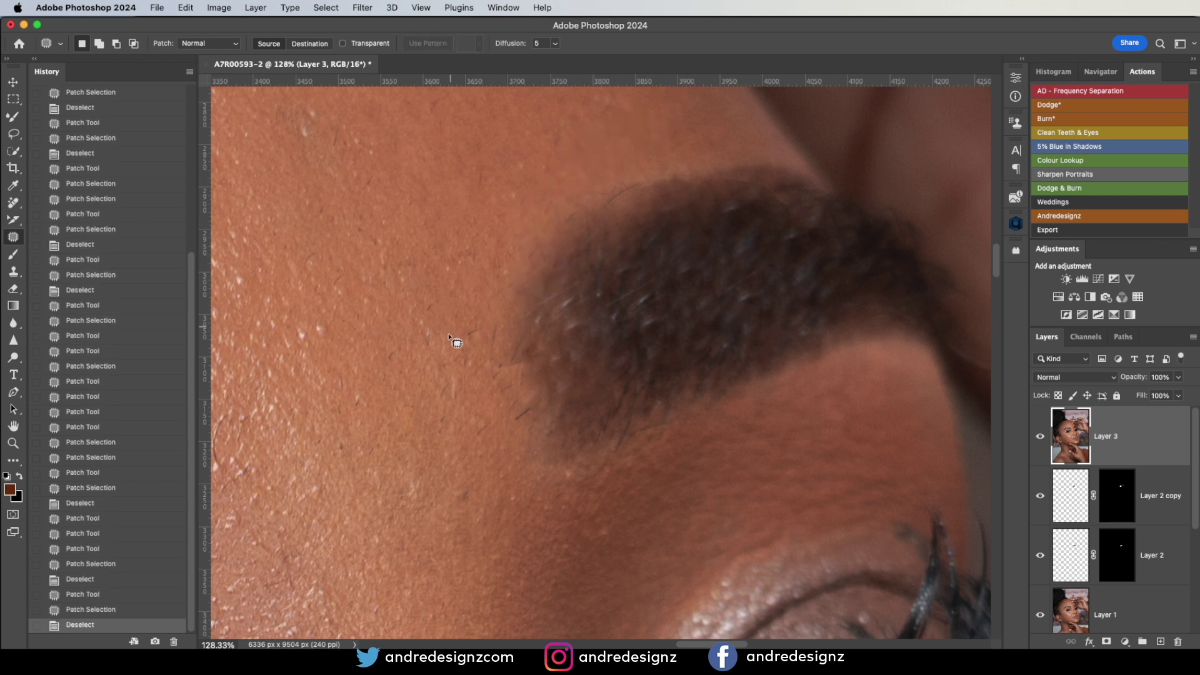
Step: Patch the stray hairs around the lower inner corner of the short eyebrow
left_click_drag(465, 432, 531, 408)
mouse_move(523, 414)
left_mouse_down()
mouse_move(501, 462)
mouse_move(488, 430)
left_mouse_up()
key("super+d")
left_click_drag(494, 429, 512, 445)
key("super+d")
mouse_move(498, 357)
left_mouse_down()
mouse_move(482, 391)
mouse_move(497, 369)
left_mouse_up()
left_click_drag(494, 369, 504, 427)
key("super+d")
Step: Patch the remaining specks on the skin between the eyebrows, inward of the short eyebrow
left_click_drag(456, 339, 457, 375)
left_click_drag(453, 376, 470, 451)
key("super+d")
left_click_drag(474, 312, 465, 348)
left_click_drag(472, 337, 470, 285)
key("super+d")
left_click_drag(370, 370, 420, 330)
left_click_drag(413, 337, 415, 388)
left_click(424, 387)
Step: Merge Layer 3, Layer 2 copy and Layer 2 into one layer and compare the portrait with and without it
key("super+0")
scroll(457, 391, "down", 2)
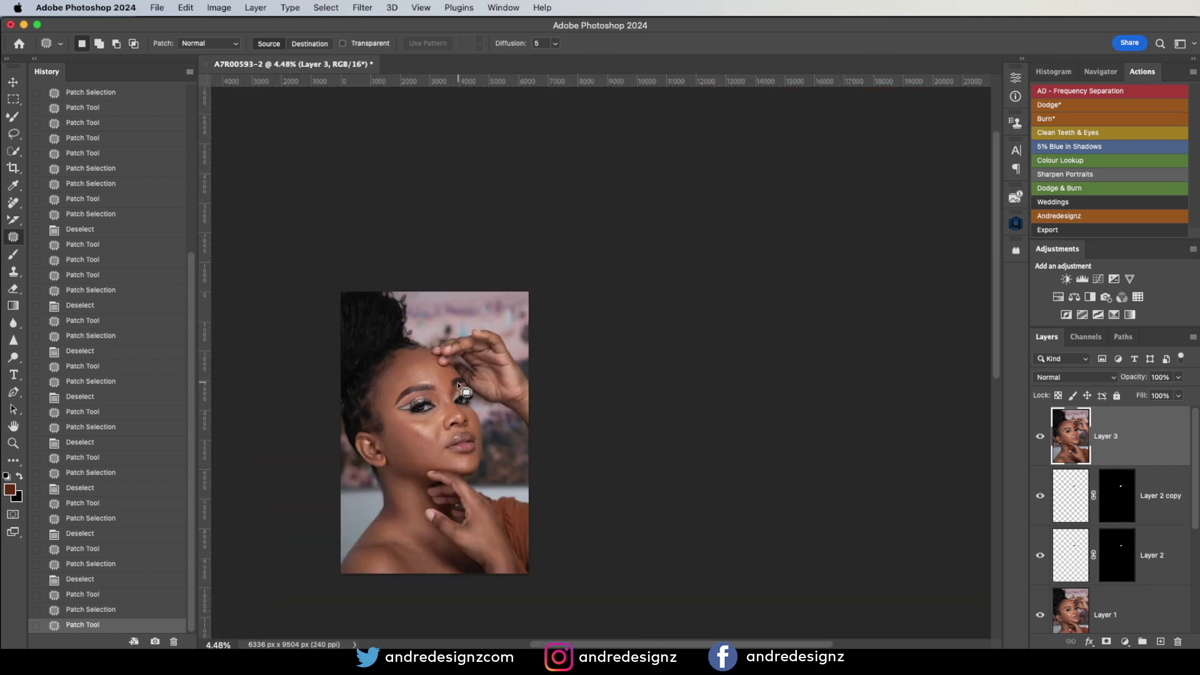
scroll(451, 395, "up", 3)
left_click_drag(514, 366, 588, 315)
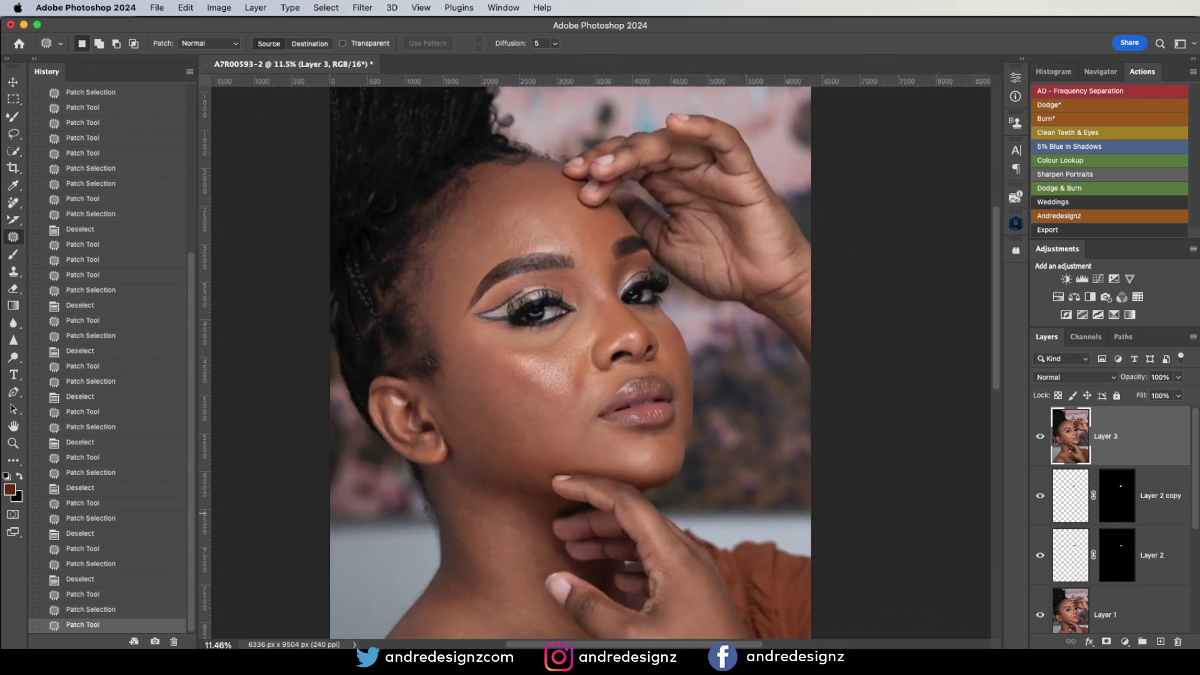
left_click(1154, 552, "shift")
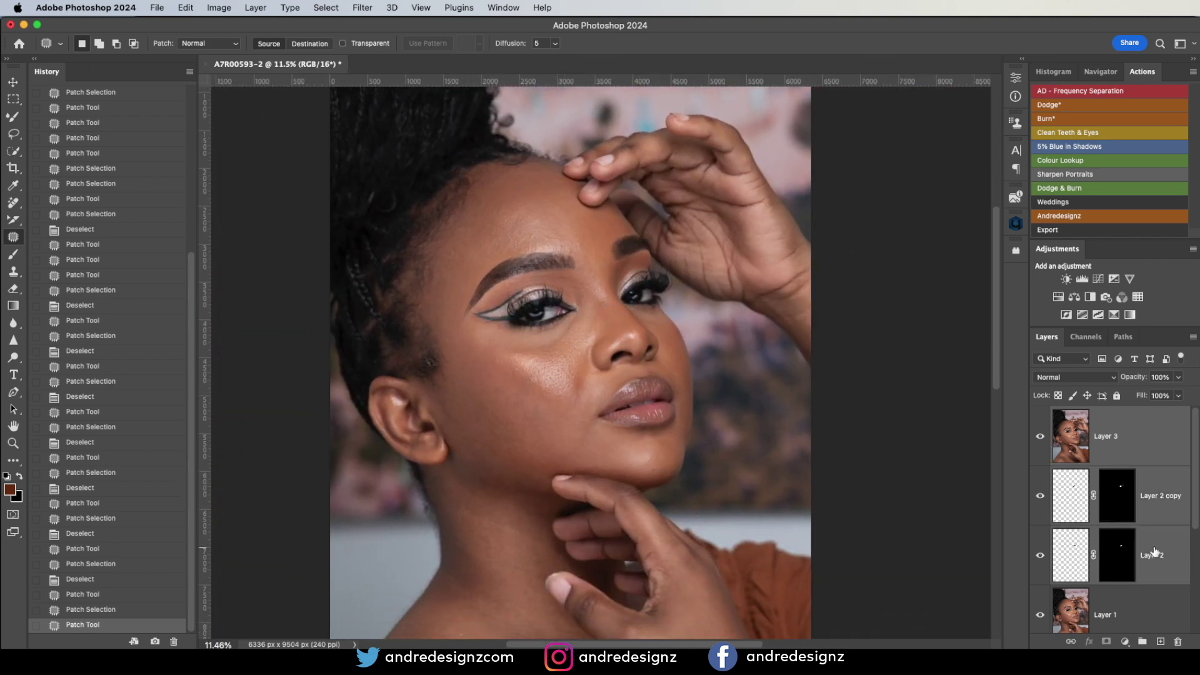
key("super+e")
left_click(1041, 440)
left_click(1042, 439)
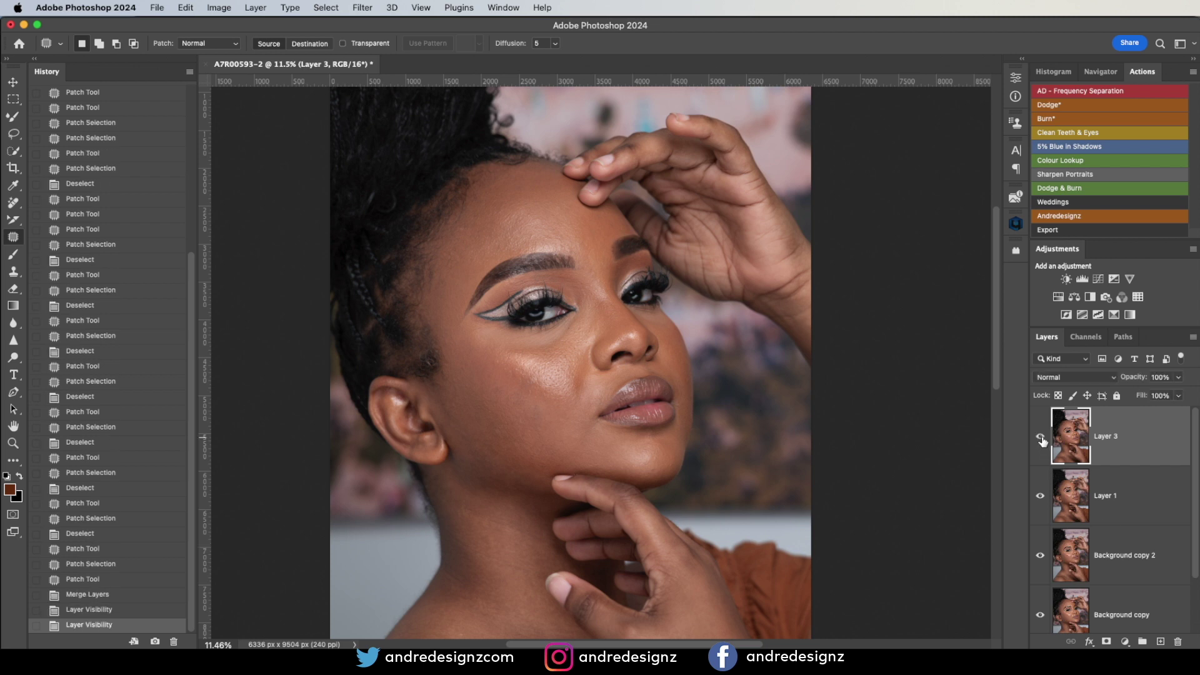
Step: Merge Layer 3 with Layer 1 and toggle the merged layer to compare before and after
left_click(1143, 513, "shift")
key("super+e")
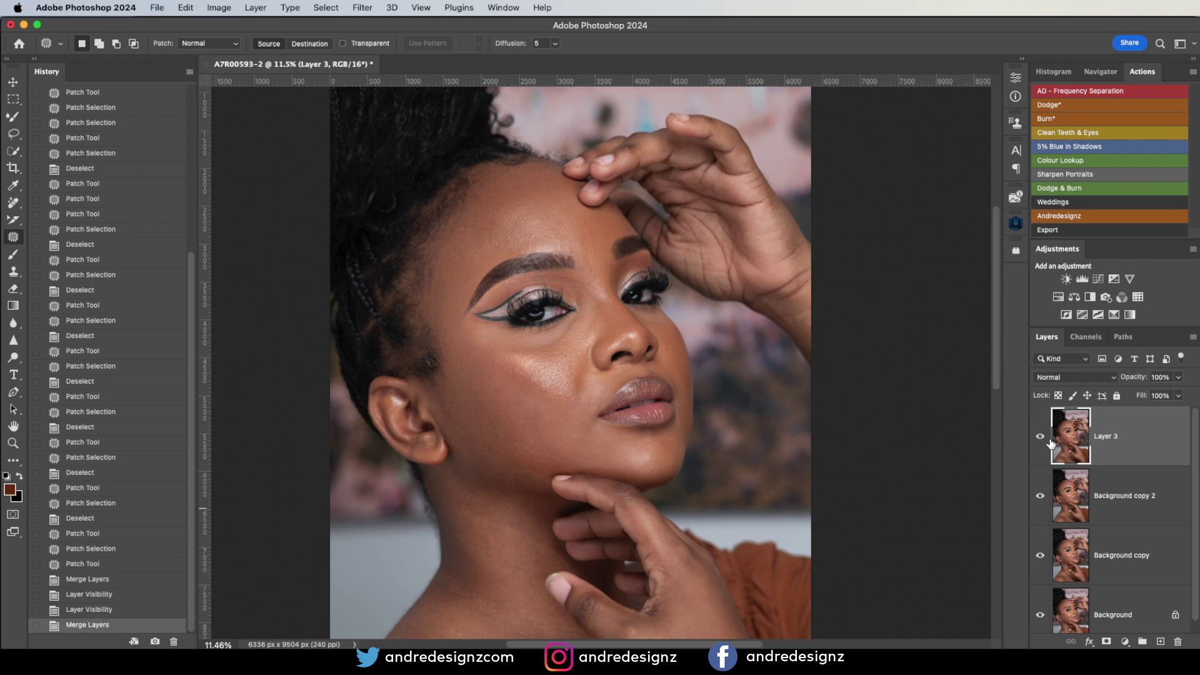
left_click(1042, 439)
left_click(1041, 439)
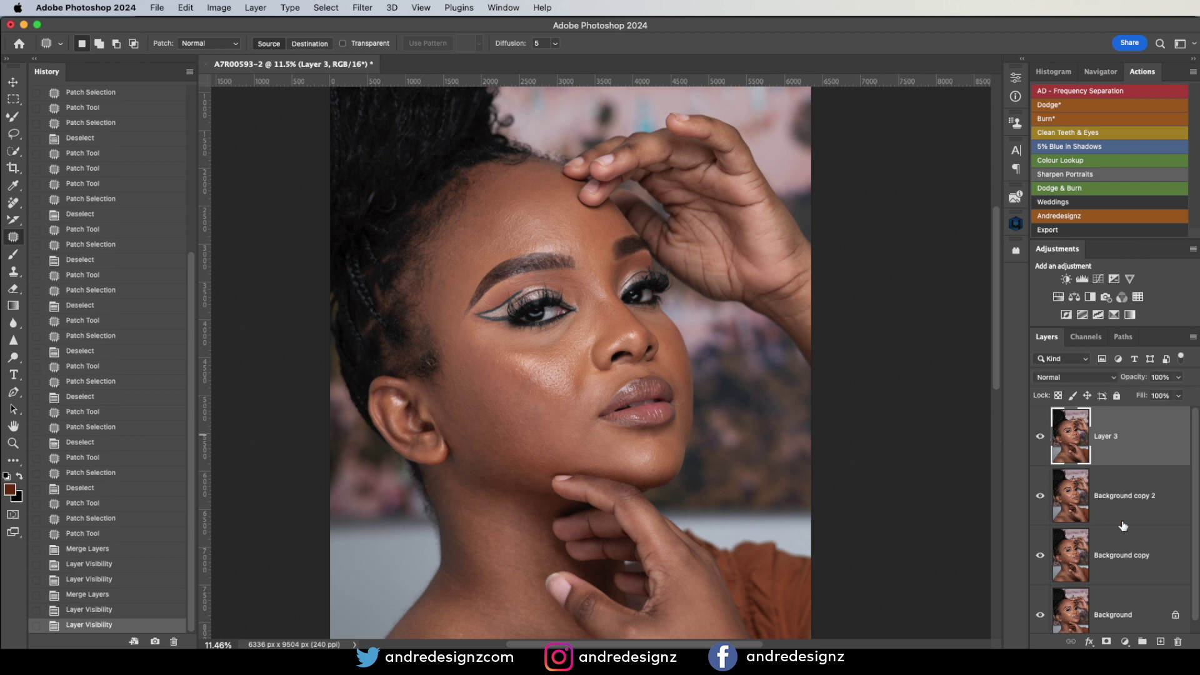
Step: Merge Layer 3 with Background copy 2 and Background copy, and compare the result against the original Background
left_click(1144, 549, "super")
left_click(1144, 549, "shift")
key("super+e")
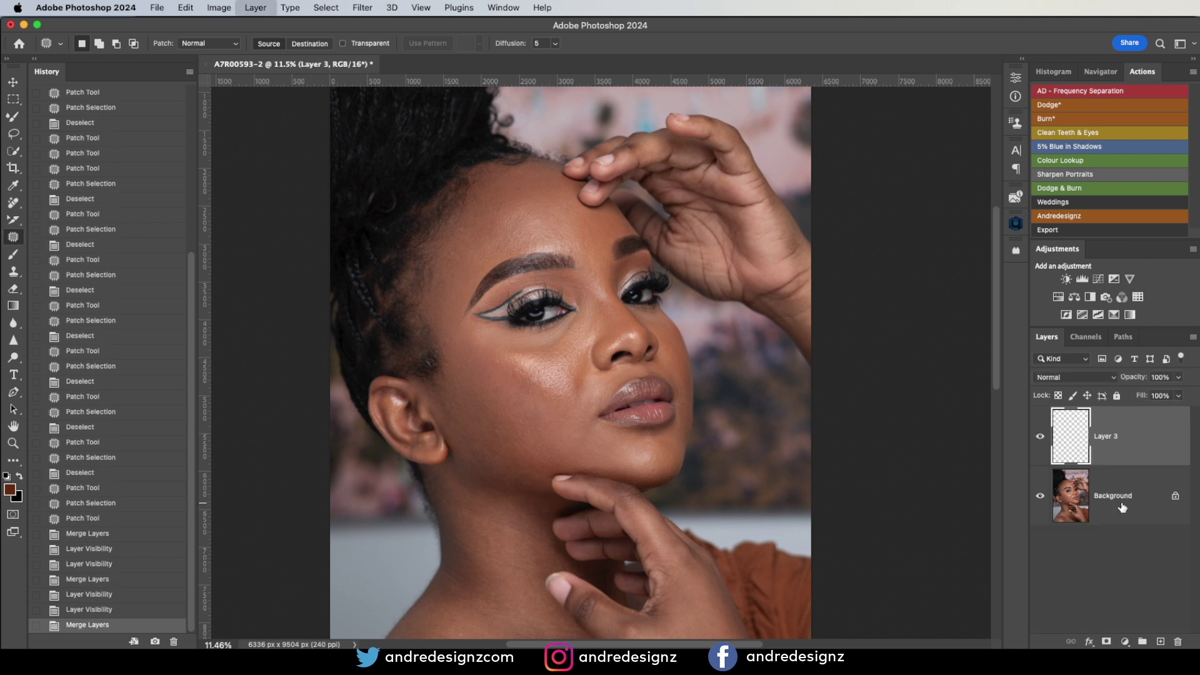
left_click(1040, 440)
left_click(1040, 439)
left_click(1041, 439)
left_click(1041, 440)
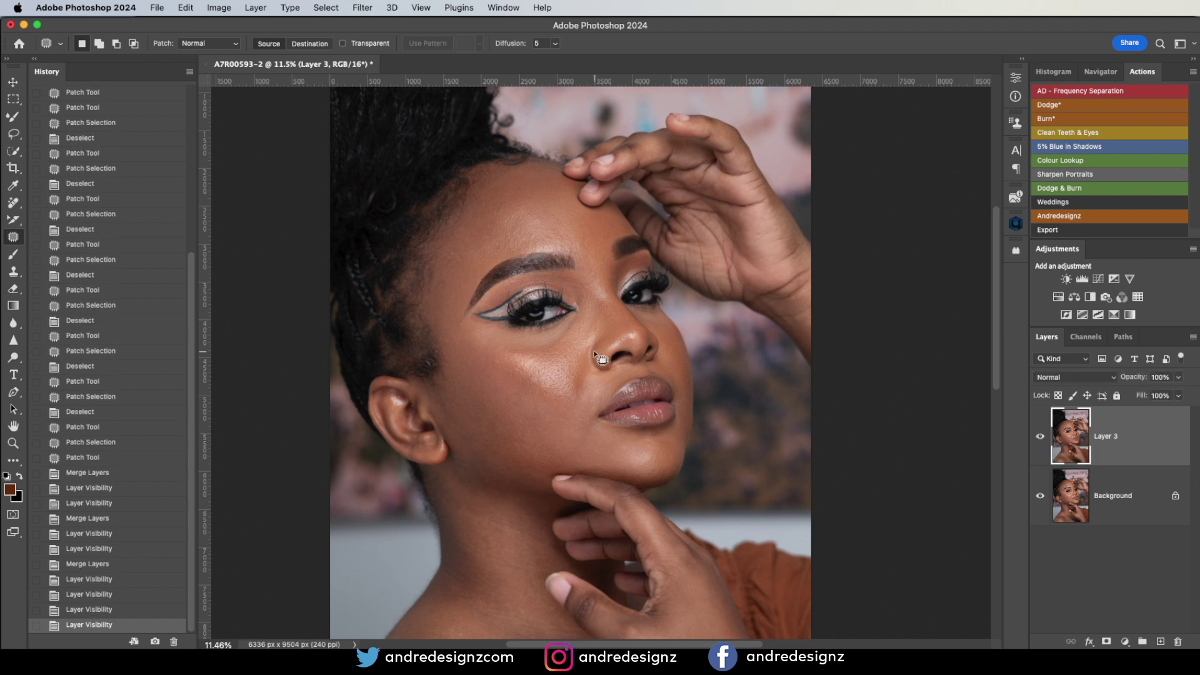
Step: Run the AD - Frequency Separation action with a Gaussian Blur radius of 10 pixels for the Low* layer
left_click(1087, 91)
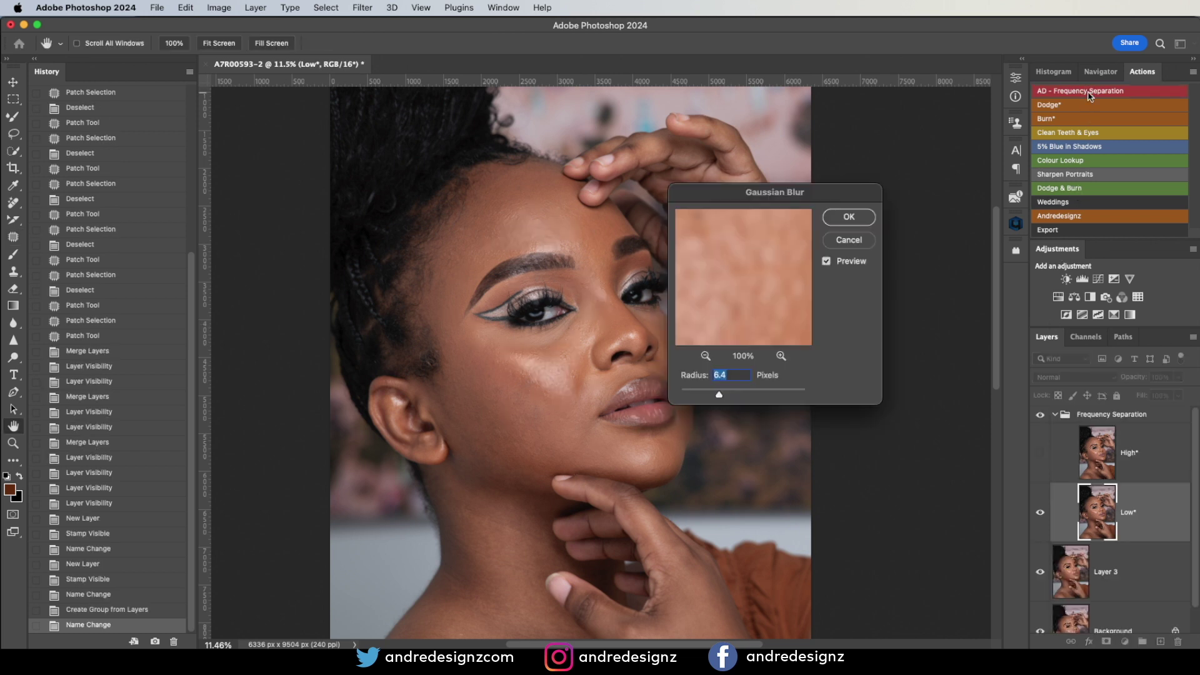
left_click_drag(846, 191, 772, 182)
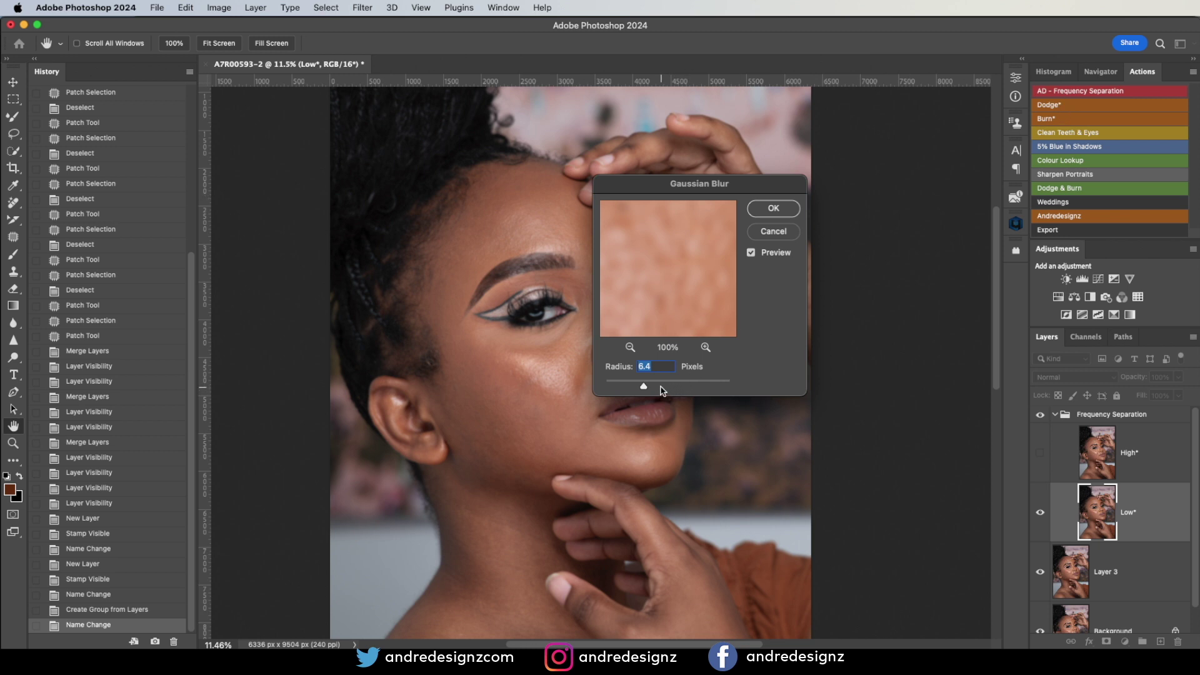
type("10")
left_click(774, 209)
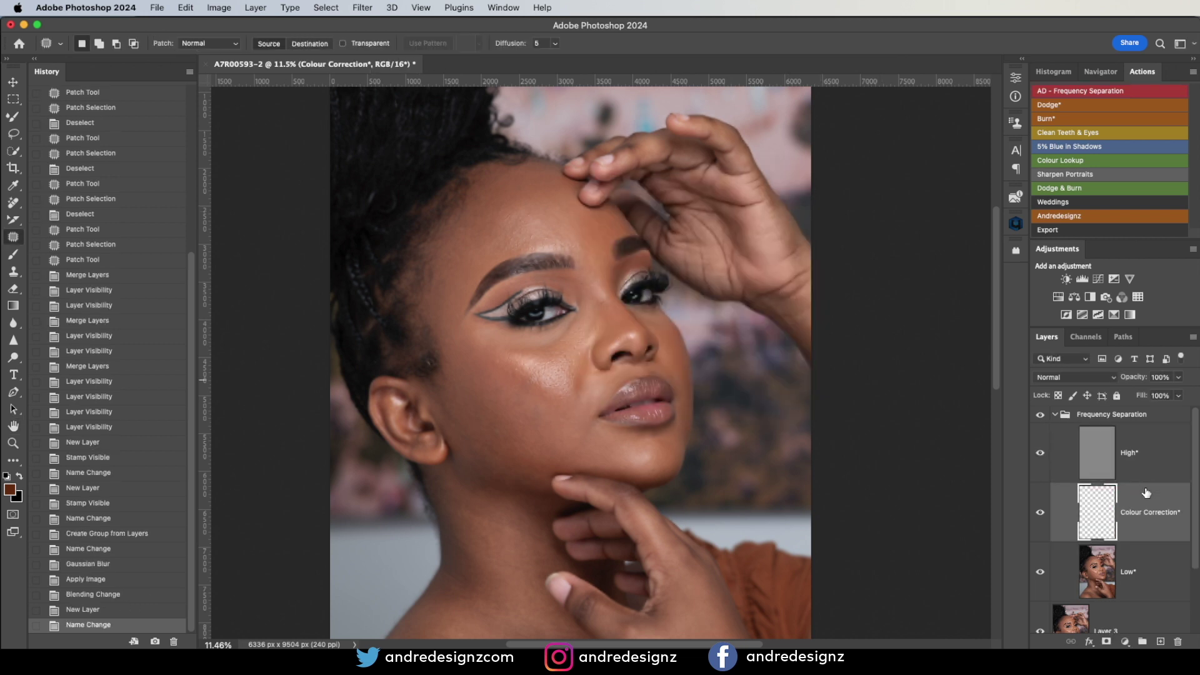
Step: Blend the skin tones across the upper forehead on the Low* layer with the Mixer Brush at size 700
left_click(1145, 574)
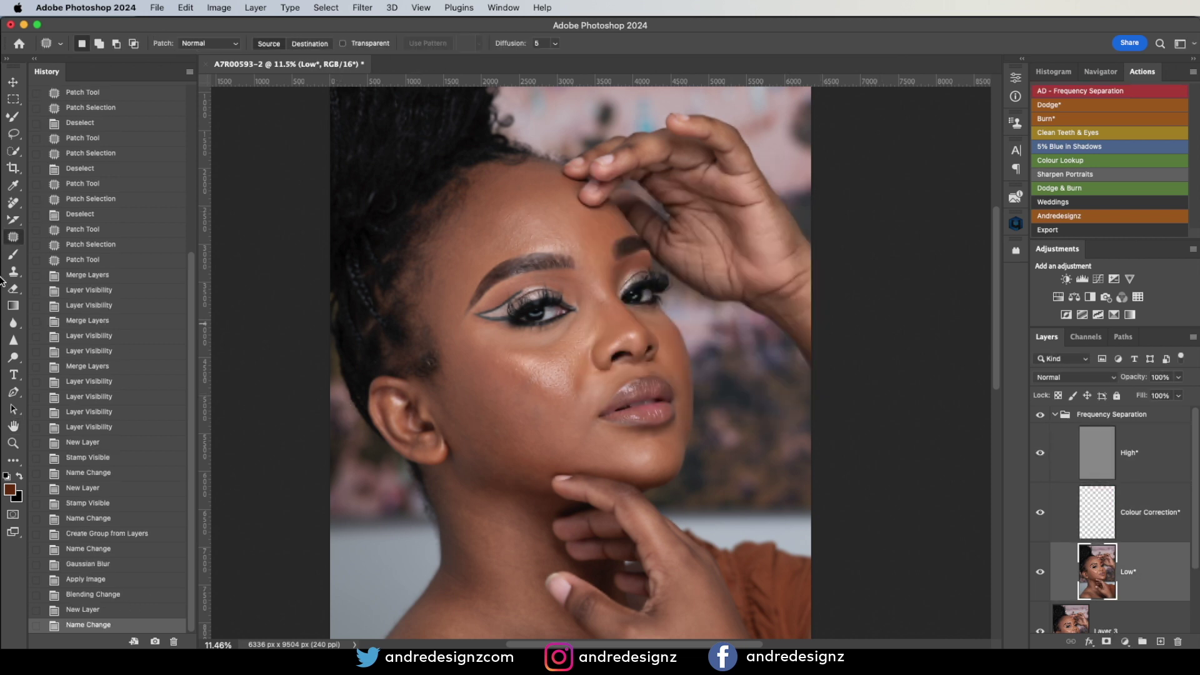
left_click(15, 262)
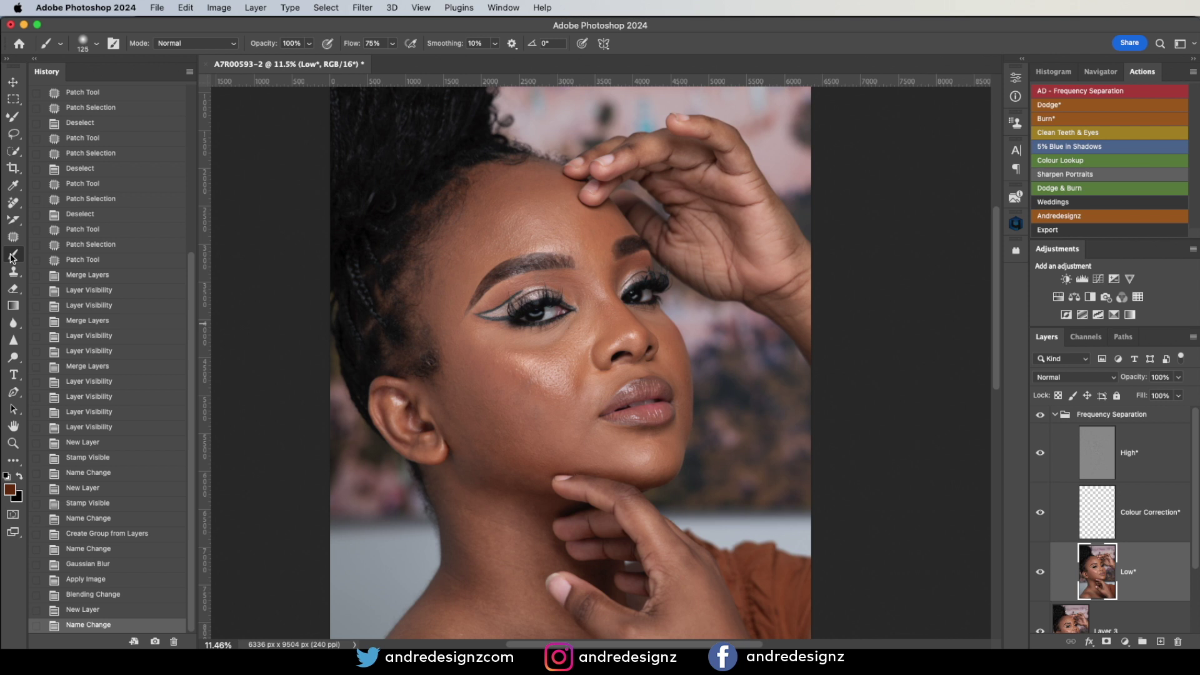
left_click(14, 152)
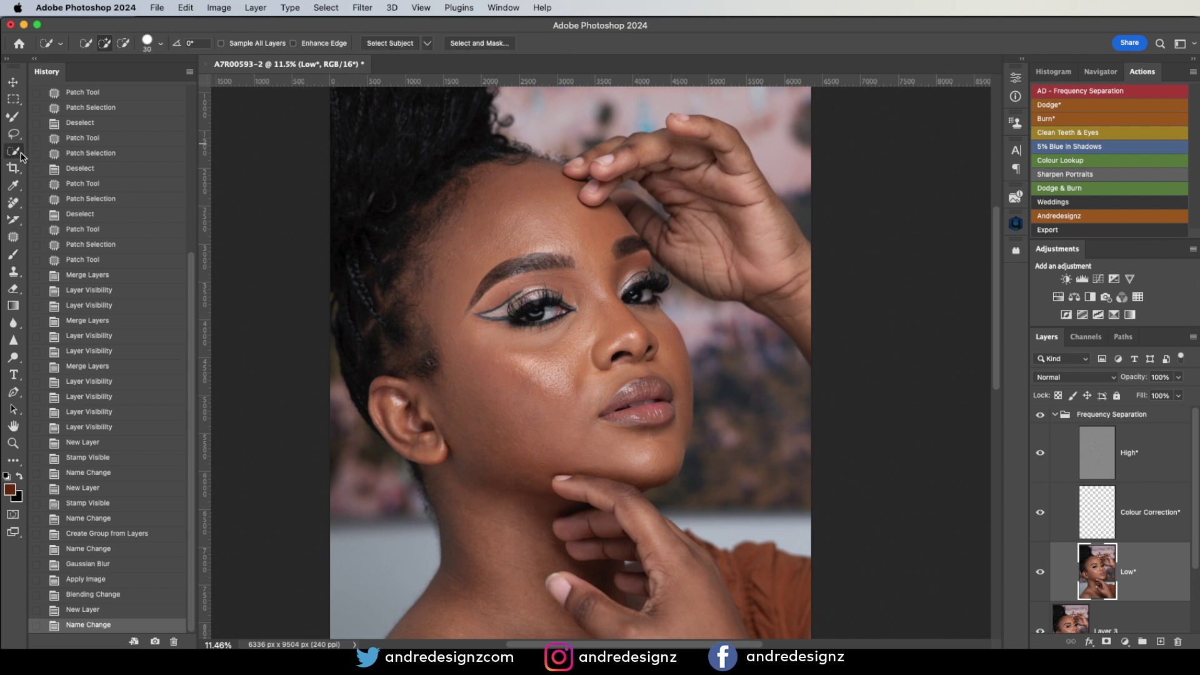
left_click(11, 119)
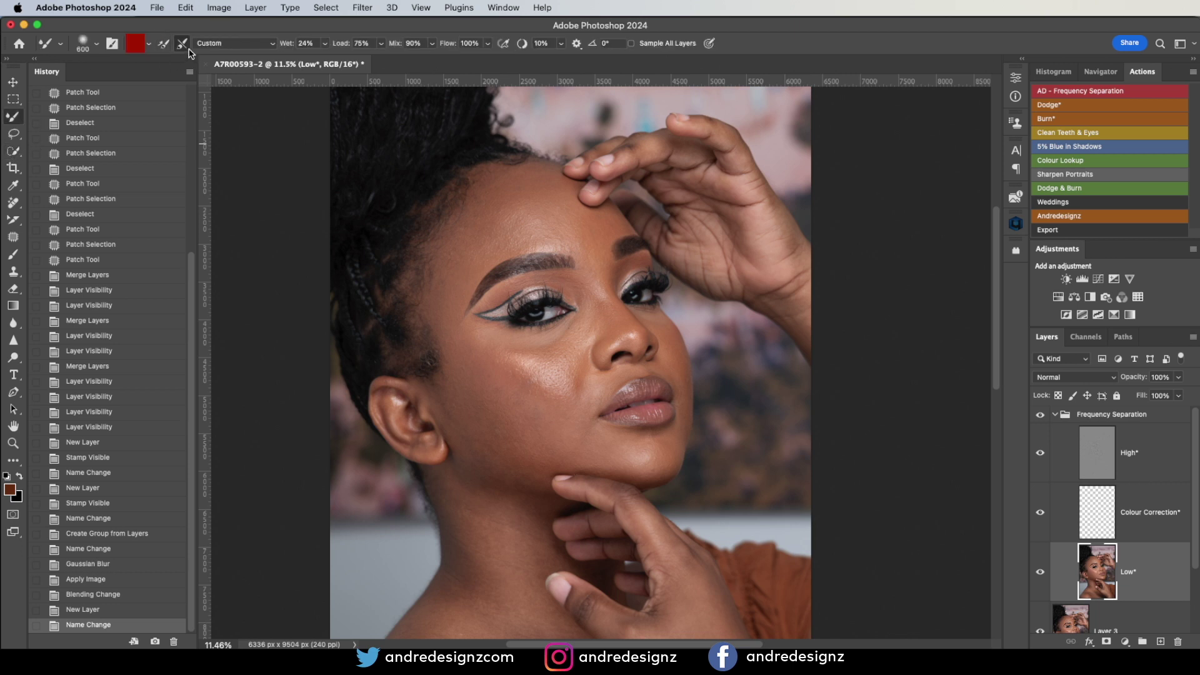
left_click(184, 47)
left_click(511, 220, "alt")
key("bracketright")
left_click_drag(504, 224, 452, 292)
left_click_drag(508, 185, 487, 221)
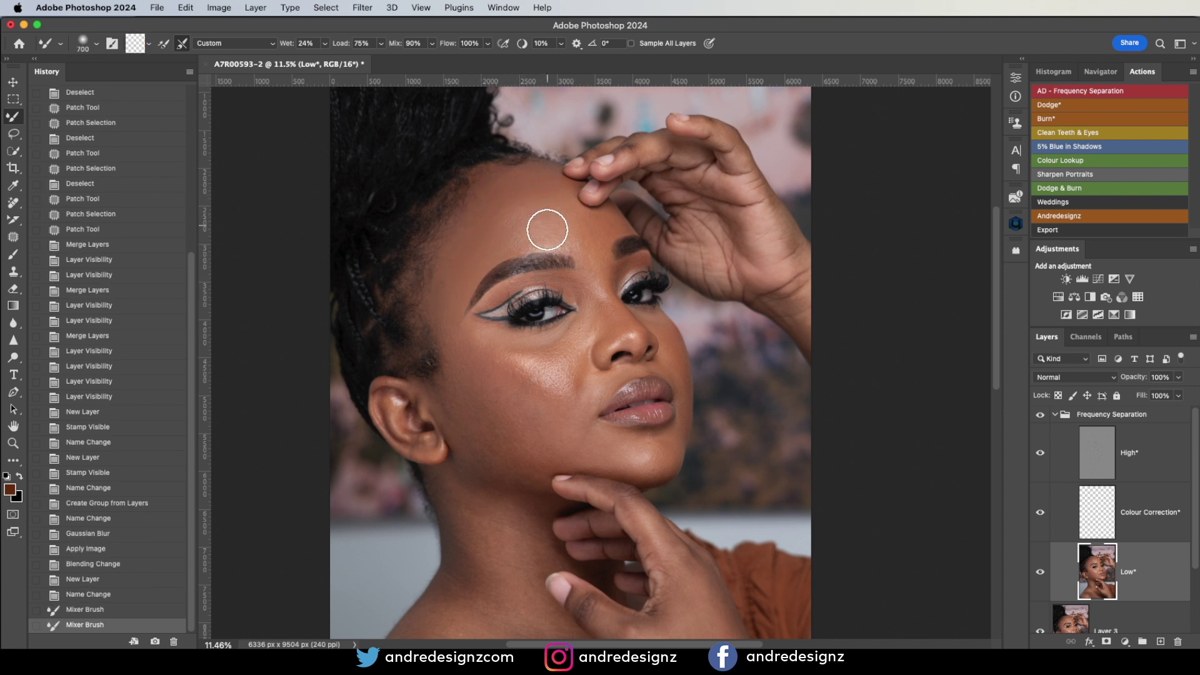
left_click_drag(562, 218, 504, 231)
left_click_drag(528, 190, 503, 234)
Step: Blend the skin tones above and between the eyebrows with a smaller Mixer Brush
key("bracketleft")
key("bracketleft")
key("bracketleft")
left_click_drag(590, 227, 595, 241)
mouse_move(594, 241)
left_mouse_down()
mouse_move(600, 255)
mouse_move(610, 239)
left_mouse_up()
left_click_drag(618, 224, 605, 227)
mouse_move(605, 226)
left_mouse_down()
mouse_move(560, 191)
mouse_move(533, 214)
left_mouse_up()
Step: Blend the skin tones down the side of the face and across the cheek with a Mixer Brush enlarged to size 1100
key("bracketright")
mouse_move(468, 252)
left_mouse_down()
mouse_move(445, 343)
mouse_move(470, 370)
mouse_move(491, 360)
mouse_move(464, 344)
mouse_move(544, 385)
mouse_move(558, 371)
mouse_move(494, 362)
mouse_move(519, 351)
mouse_move(534, 373)
mouse_move(490, 387)
mouse_move(512, 439)
left_mouse_up()
key("bracketright")
key("bracketright")
key("bracketright")
key("bracketright")
key("bracketright")
key("bracketright")
key("bracketright")
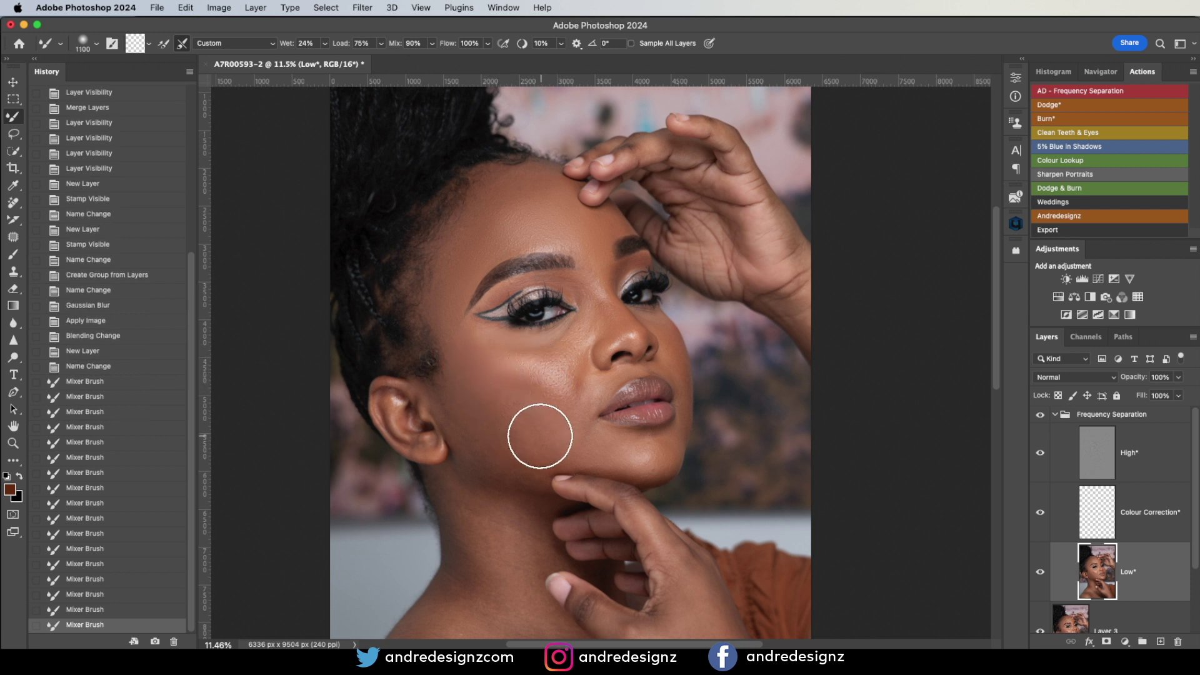
mouse_move(479, 413)
left_mouse_down()
mouse_move(512, 449)
mouse_move(565, 411)
mouse_move(556, 437)
mouse_move(555, 427)
mouse_move(618, 452)
mouse_move(588, 395)
mouse_move(556, 436)
mouse_move(513, 400)
mouse_move(554, 411)
left_mouse_up()
Step: Blend the cheek and under-eye skin tones on the Low* layer with the Mixer Brush reduced to size 500
key("bracketleft")
key("bracketleft")
key("bracketleft")
key("bracketleft")
key("bracketleft")
key("bracketleft")
left_click_drag(488, 385, 516, 431)
key("bracketleft")
mouse_move(581, 326)
left_mouse_down()
mouse_move(558, 363)
mouse_move(536, 357)
mouse_move(521, 403)
left_mouse_up()
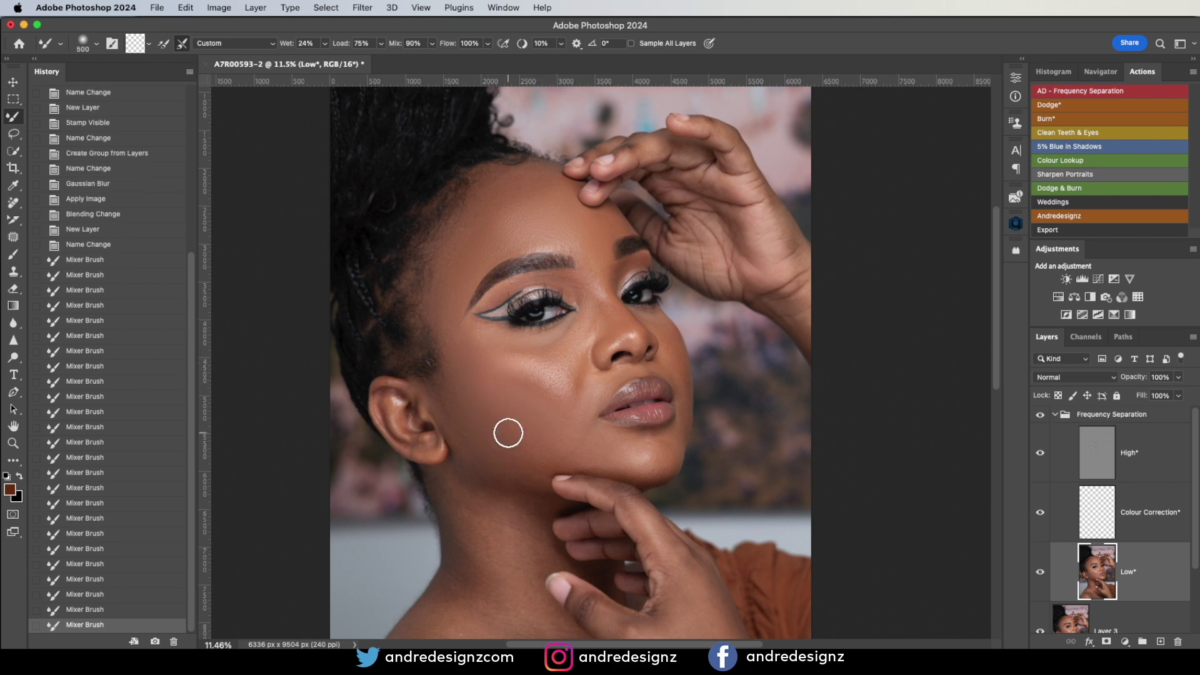
scroll(531, 383, "up", 2)
scroll(548, 394, "down", 2)
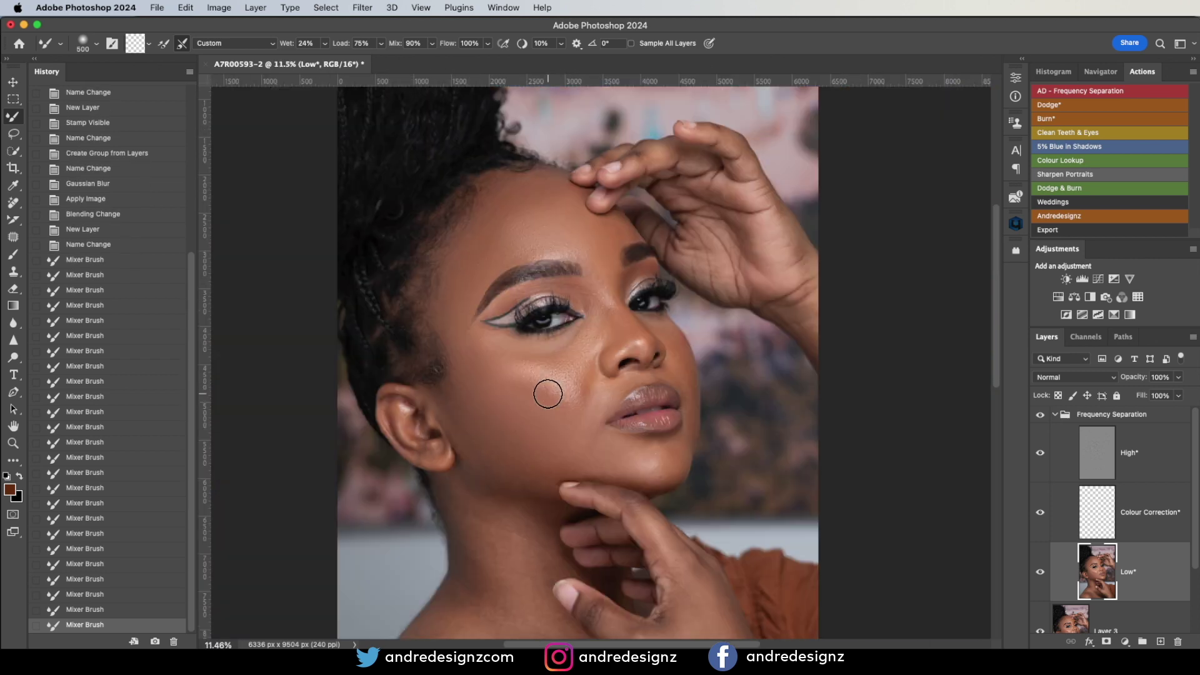
Step: Delete the Frequency Separation group and rerun the AD - Frequency Separation action with a Gaussian Blur radius of 11 pixels
left_click(1113, 415)
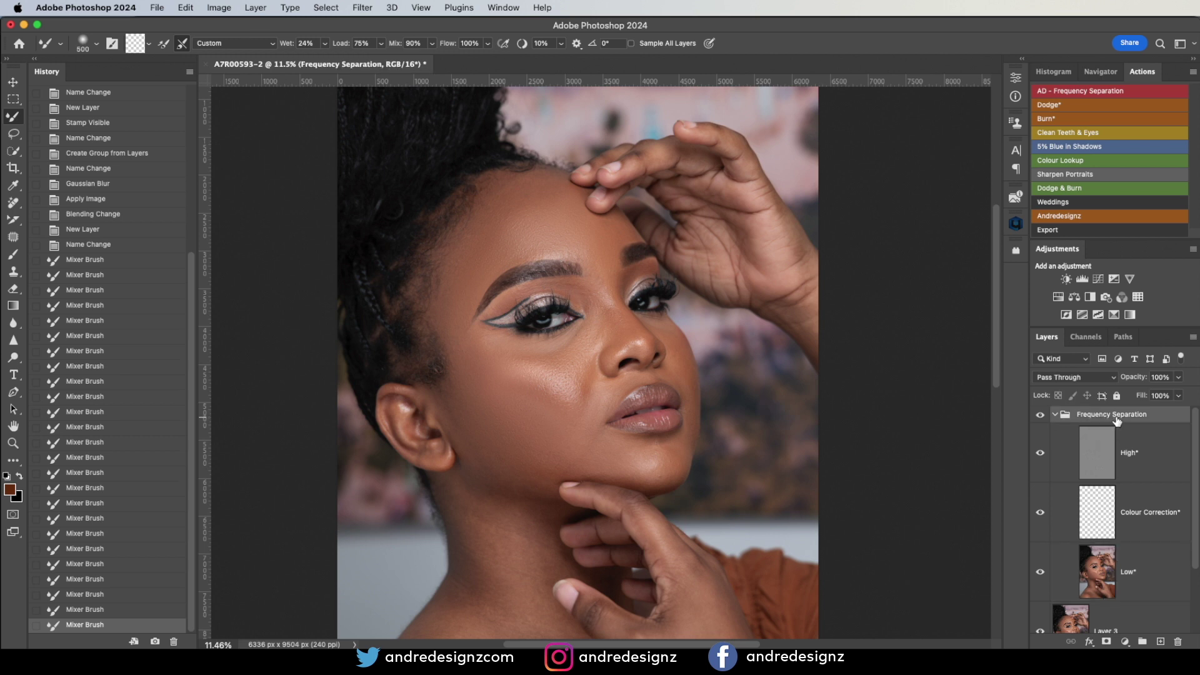
key("Delete")
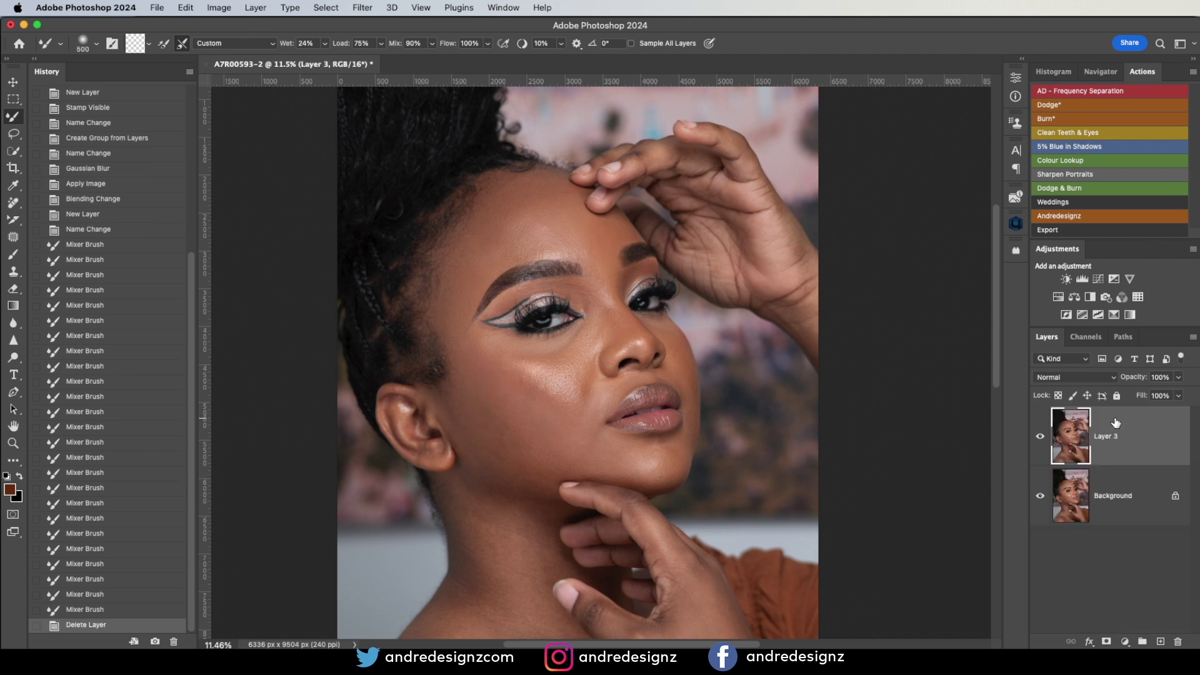
left_click(1095, 91)
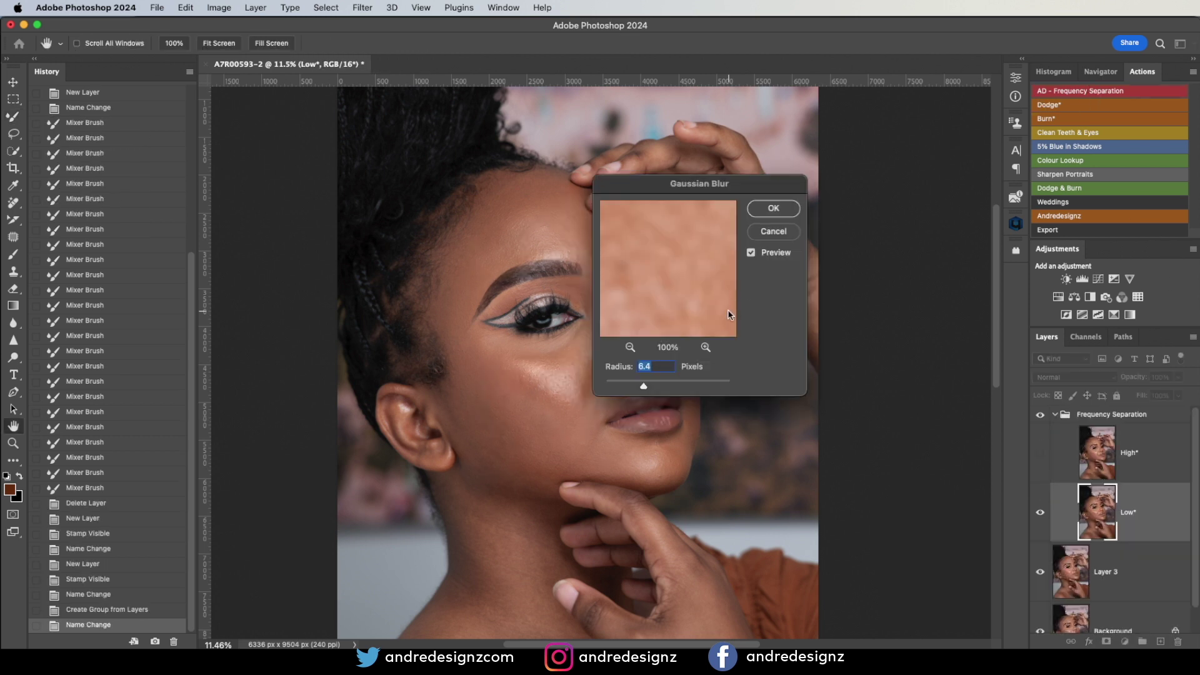
type("11")
left_click(775, 212)
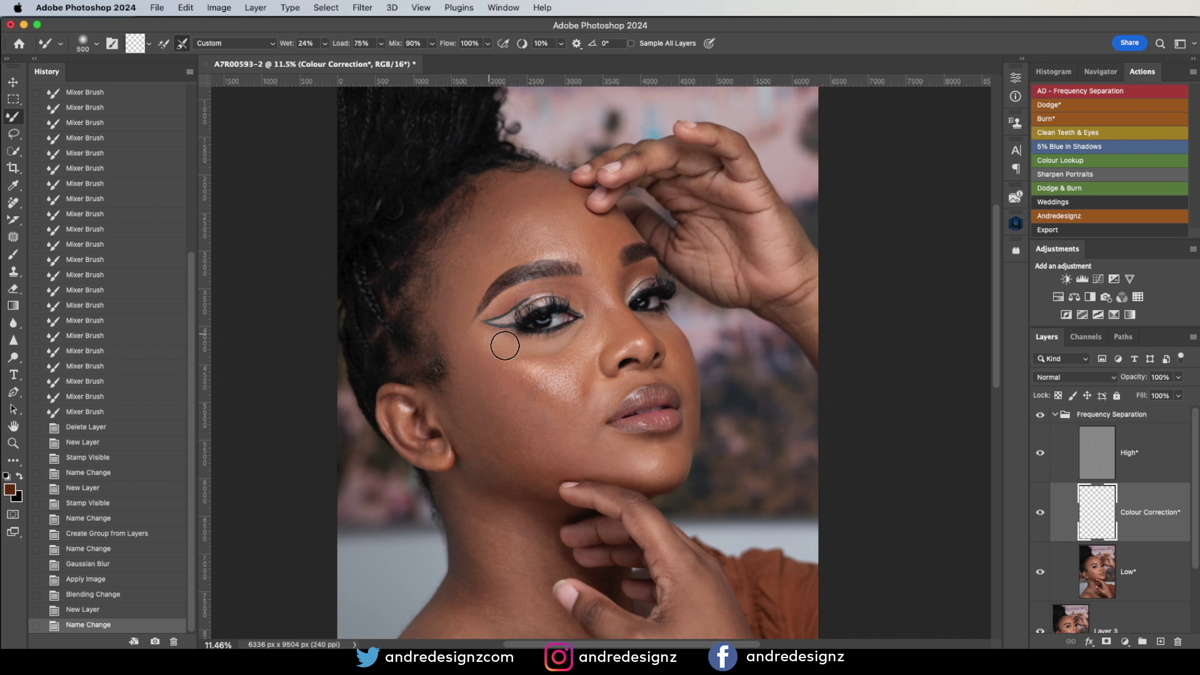
Step: Blend the skin tones across the cheek and down to the jaw on the Low* layer with the Mixer Brush
mouse_move(528, 376)
left_mouse_down()
mouse_move(570, 401)
mouse_move(541, 382)
left_mouse_up()
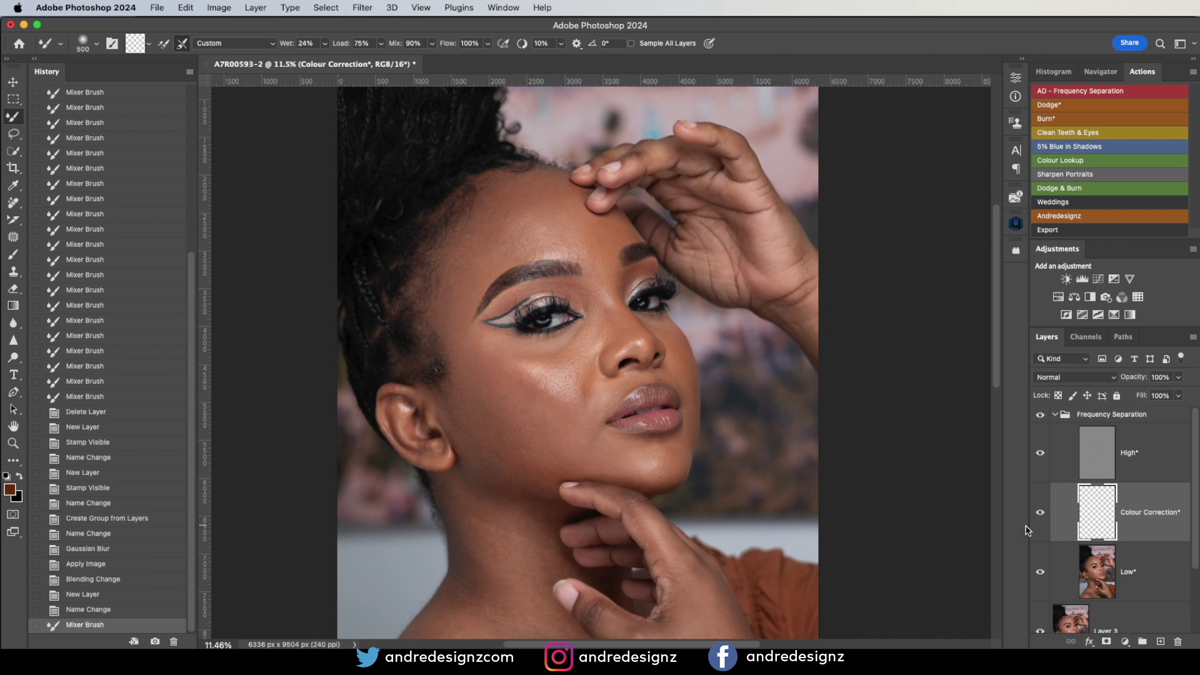
left_click(1080, 564)
mouse_move(575, 385)
left_mouse_down()
mouse_move(517, 367)
mouse_move(552, 385)
mouse_move(578, 366)
mouse_move(582, 397)
mouse_move(569, 348)
mouse_move(559, 369)
mouse_move(523, 359)
left_mouse_up()
key("bracketright")
key("bracketright")
key("bracketright")
key("bracketright")
mouse_move(592, 442)
left_mouse_down()
mouse_move(495, 431)
mouse_move(482, 369)
mouse_move(488, 383)
left_mouse_up()
mouse_move(488, 382)
left_mouse_down()
mouse_move(556, 440)
mouse_move(479, 456)
mouse_move(522, 477)
mouse_move(537, 464)
mouse_move(536, 477)
mouse_move(482, 514)
mouse_move(466, 504)
left_mouse_up()
Step: Blend the skin tones along the neck on the Low* layer with a large Mixer Brush
key("bracketleft")
key("bracketleft")
key("bracketright")
key("bracketright")
mouse_move(496, 615)
left_mouse_down()
mouse_move(475, 504)
mouse_move(517, 533)
mouse_move(519, 565)
mouse_move(520, 537)
mouse_move(517, 622)
mouse_move(472, 491)
mouse_move(530, 496)
mouse_move(516, 477)
left_mouse_up()
Step: Blend the skin tones beside the ear, at the temple and on the forehead with a smaller Mixer Brush
key("bracketleft")
key("bracketleft")
key("bracketleft")
left_click_drag(460, 401, 477, 441)
mouse_move(469, 303)
left_mouse_down()
mouse_move(488, 226)
mouse_move(463, 292)
left_mouse_up()
mouse_move(513, 222)
left_mouse_down()
mouse_move(482, 202)
mouse_move(511, 199)
mouse_move(494, 194)
left_mouse_up()
Step: Blend the skin around the eye and beside the nose bridge with the Mixer Brush at size 400 or smaller
key("bracketleft")
key("bracketleft")
key("bracketleft")
key("bracketleft")
key("bracketright")
mouse_move(594, 280)
left_mouse_down()
mouse_move(601, 302)
mouse_move(549, 287)
mouse_move(502, 309)
left_mouse_up()
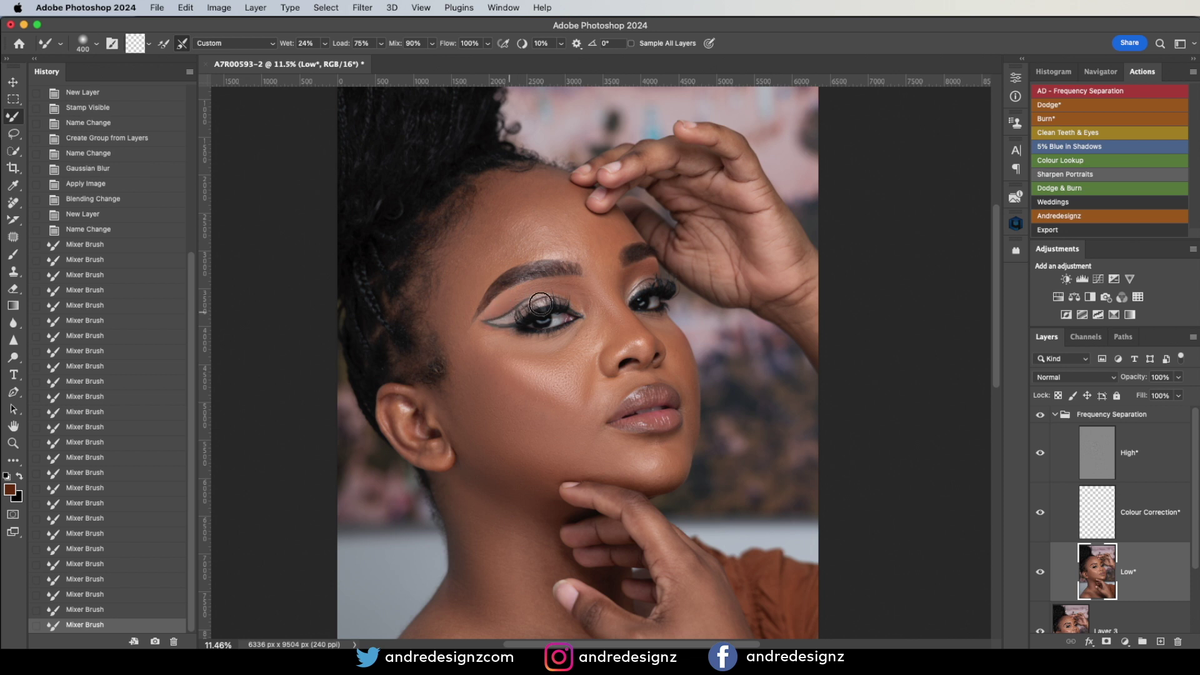
left_click_drag(595, 306, 583, 295)
left_click_drag(591, 340, 569, 347)
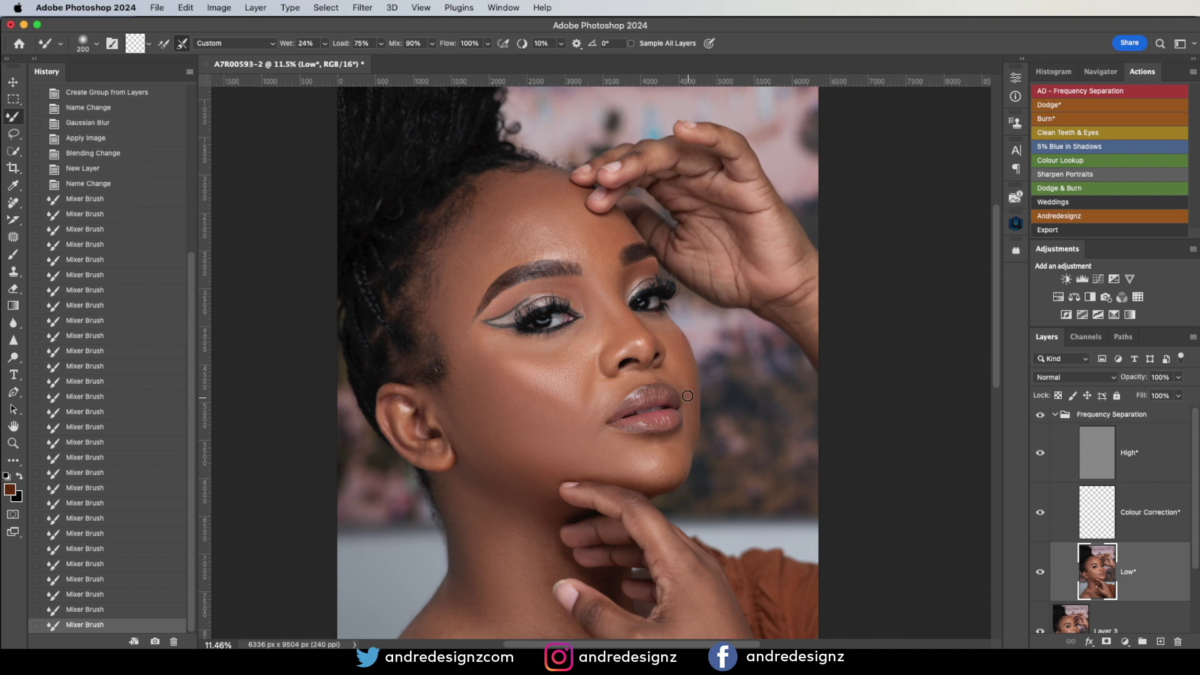
Step: Blend the skin tones on the chin and between the nose and upper lip with a small Mixer Brush
mouse_move(679, 454)
left_mouse_down()
mouse_move(676, 437)
mouse_move(638, 445)
left_mouse_up()
key("]")
key("]")
mouse_move(613, 387)
left_mouse_down()
mouse_move(592, 407)
mouse_move(616, 386)
left_mouse_up()
key("bracketleft")
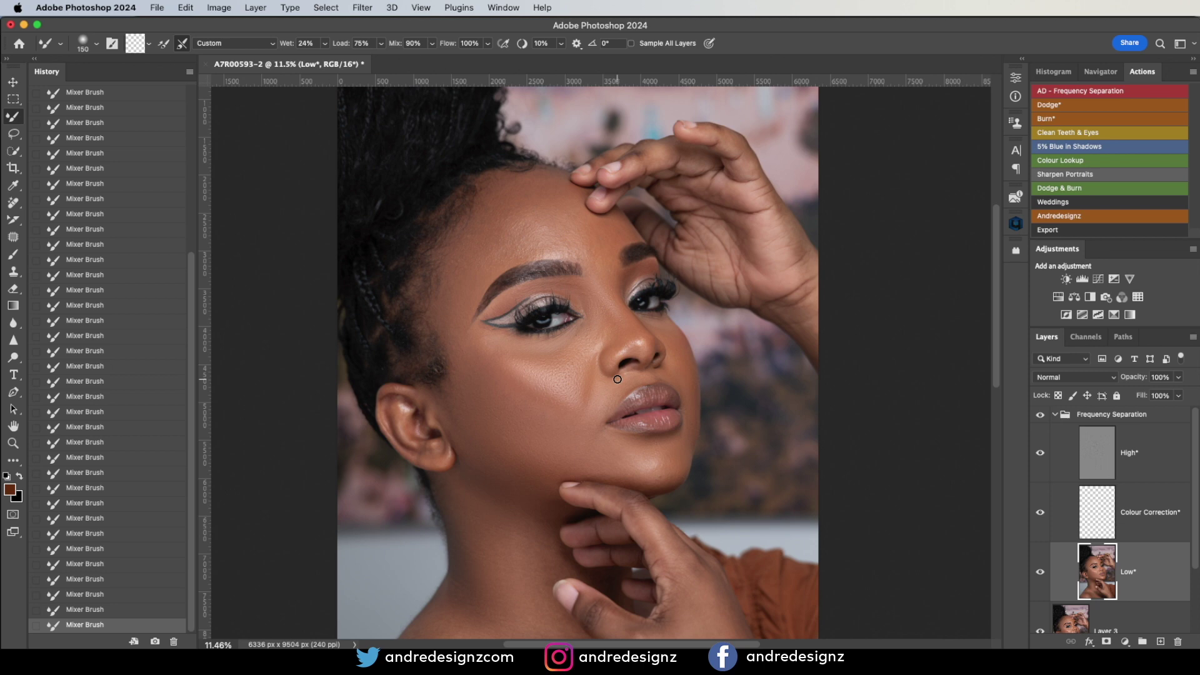
Step: Inspect the face up close and compare it with and without the Frequency Separation group
scroll(618, 380, "up", 5)
scroll(611, 364, "down", 3)
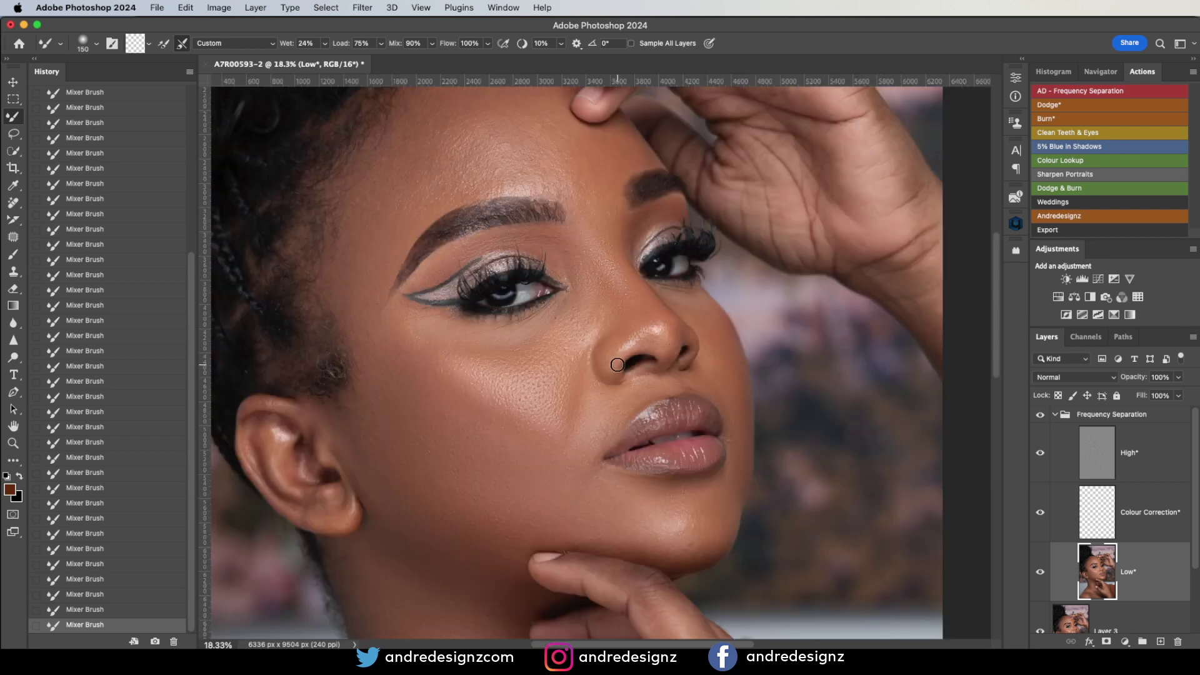
key("bracketright")
key("bracketright")
key("bracketright")
key("bracketright")
key("bracketright")
key("bracketright")
key("bracketright")
key("bracketleft")
key("bracketleft")
scroll(571, 247, "up", 3)
left_click(1042, 415)
left_click(1041, 415)
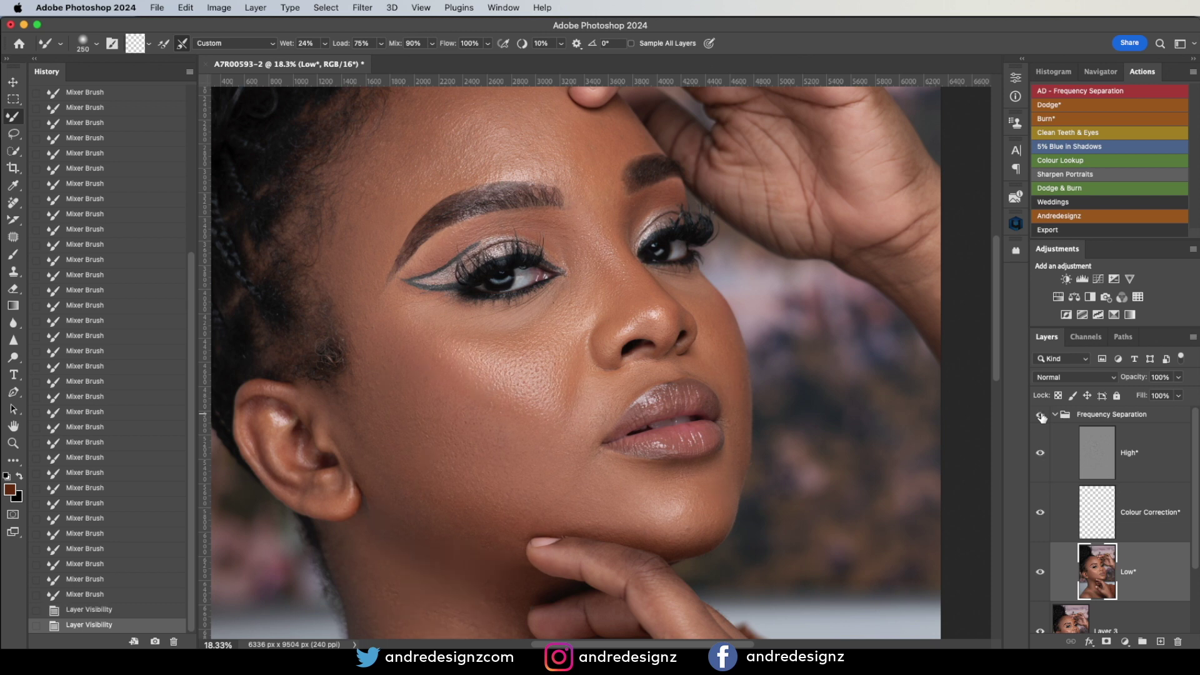
Step: Blend the skin tones of the neck, shoulder, chest and lower hand on the Low* layer with the Mixer Brush at size 700
left_click_drag(644, 553, 709, 212)
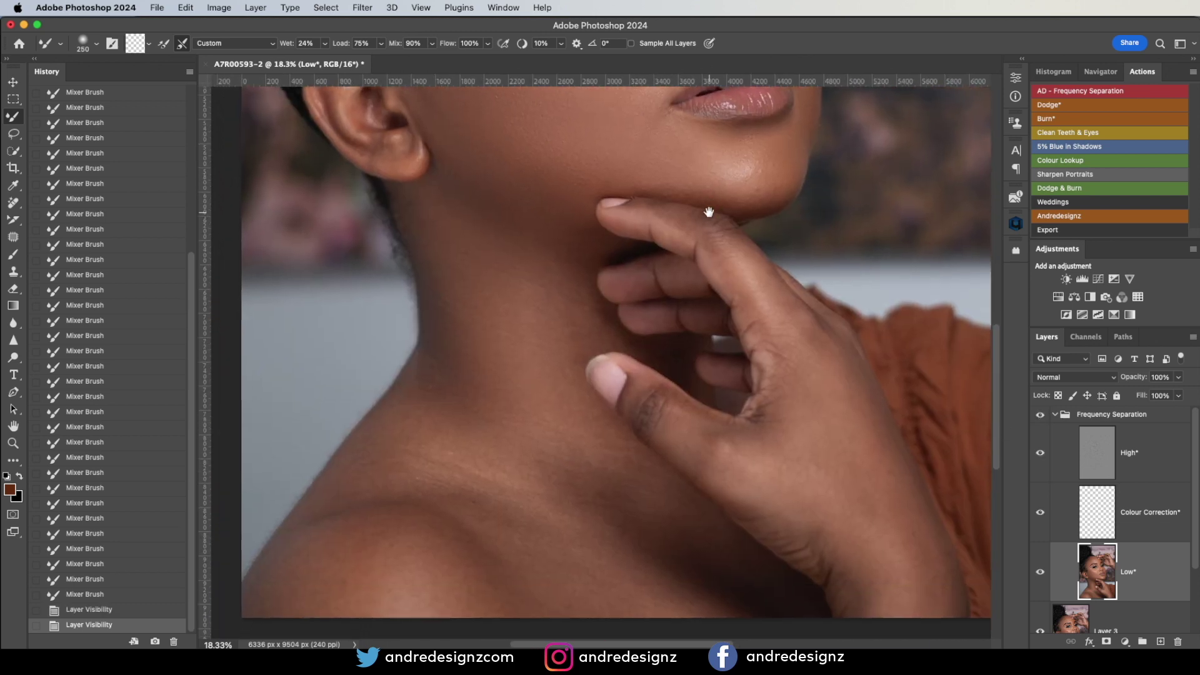
key("bracketright")
key("bracketright")
key("bracketright")
key("bracketright")
key("bracketright")
key("bracketright")
key("bracketright")
mouse_move(467, 240)
left_mouse_down()
mouse_move(509, 338)
mouse_move(476, 250)
mouse_move(515, 474)
mouse_move(539, 535)
mouse_move(526, 543)
mouse_move(560, 560)
left_mouse_up()
left_click_drag(566, 484, 728, 612)
mouse_move(646, 514)
left_mouse_down()
mouse_move(730, 577)
mouse_move(641, 543)
mouse_move(549, 431)
mouse_move(546, 523)
mouse_move(415, 520)
mouse_move(319, 632)
mouse_move(363, 549)
mouse_move(288, 612)
mouse_move(460, 472)
mouse_move(509, 555)
mouse_move(640, 445)
mouse_move(764, 444)
mouse_move(768, 470)
mouse_move(689, 431)
mouse_move(791, 494)
mouse_move(821, 495)
mouse_move(906, 610)
mouse_move(839, 427)
mouse_move(905, 552)
mouse_move(927, 624)
mouse_move(927, 584)
mouse_move(810, 366)
mouse_move(850, 463)
left_mouse_up()
scroll(850, 463, "down", 5)
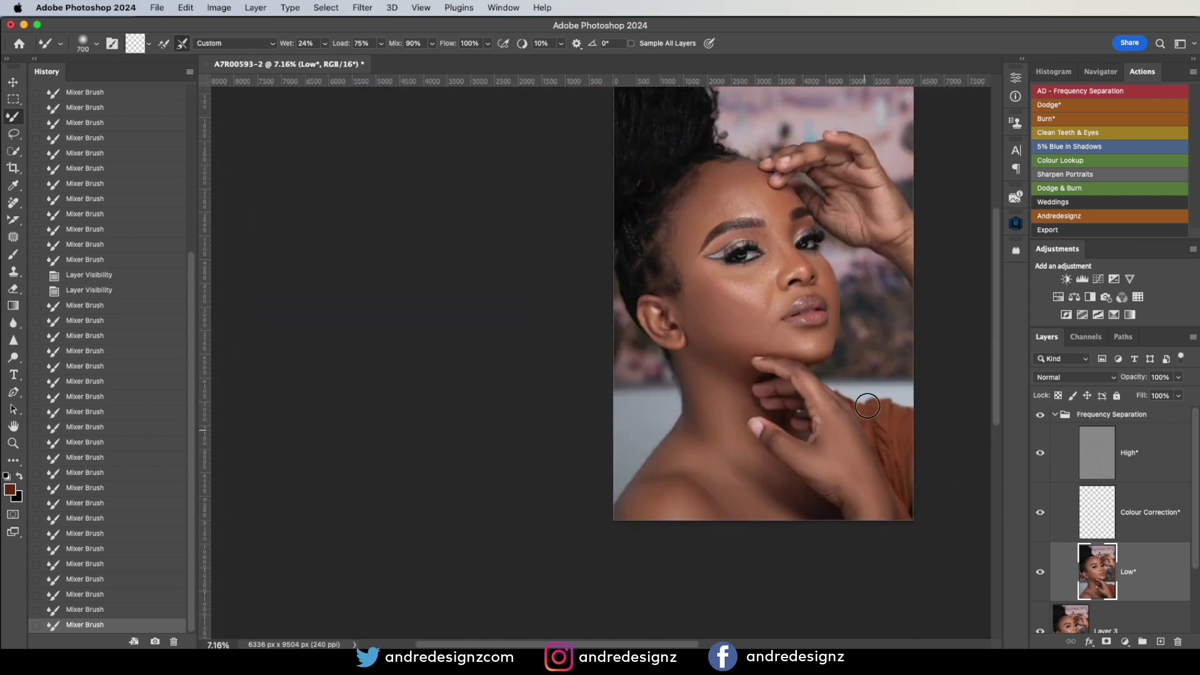
mouse_move(855, 388)
left_mouse_down()
mouse_move(841, 413)
mouse_move(692, 428)
left_mouse_up()
scroll(690, 423, "up", 3)
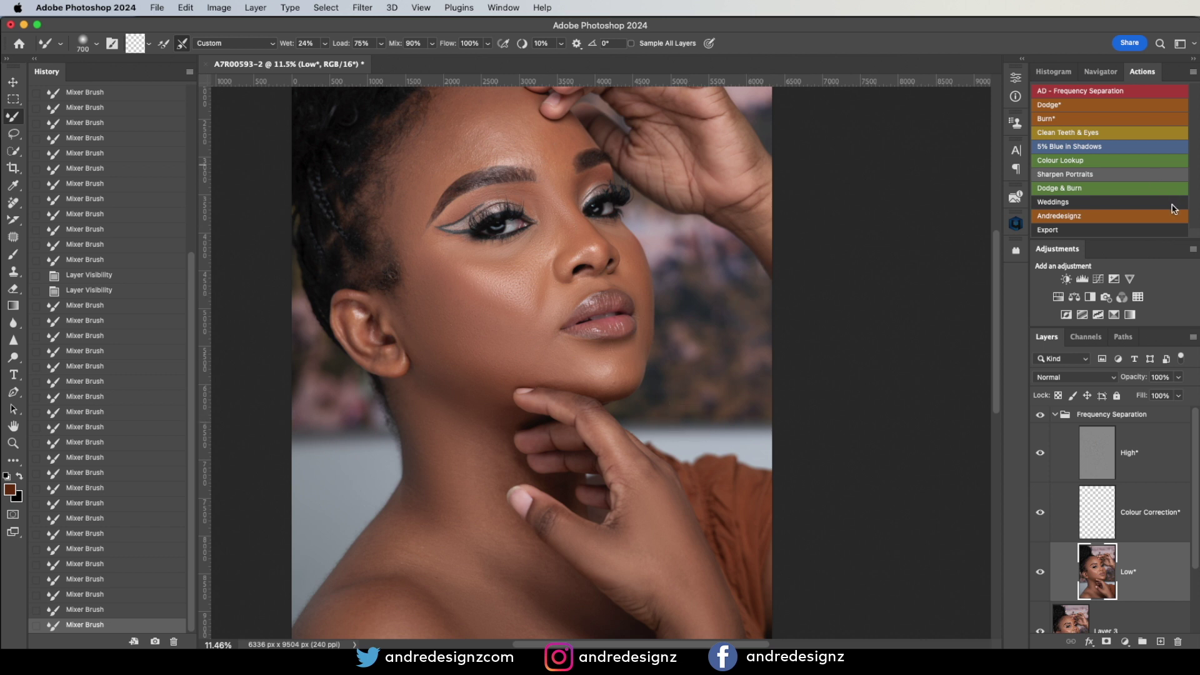
Step: Run the Dodge* action above the collapsed Frequency Separation group and set up the Brush tool with 1% flow
left_click(1057, 414)
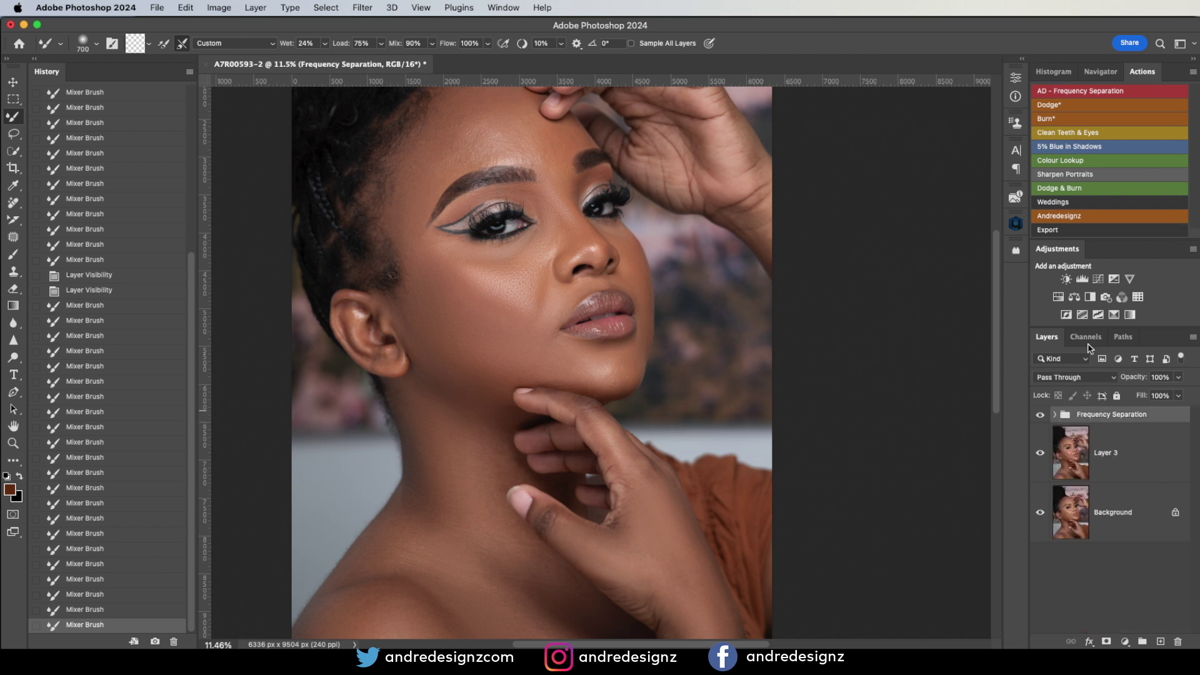
left_click(1056, 105)
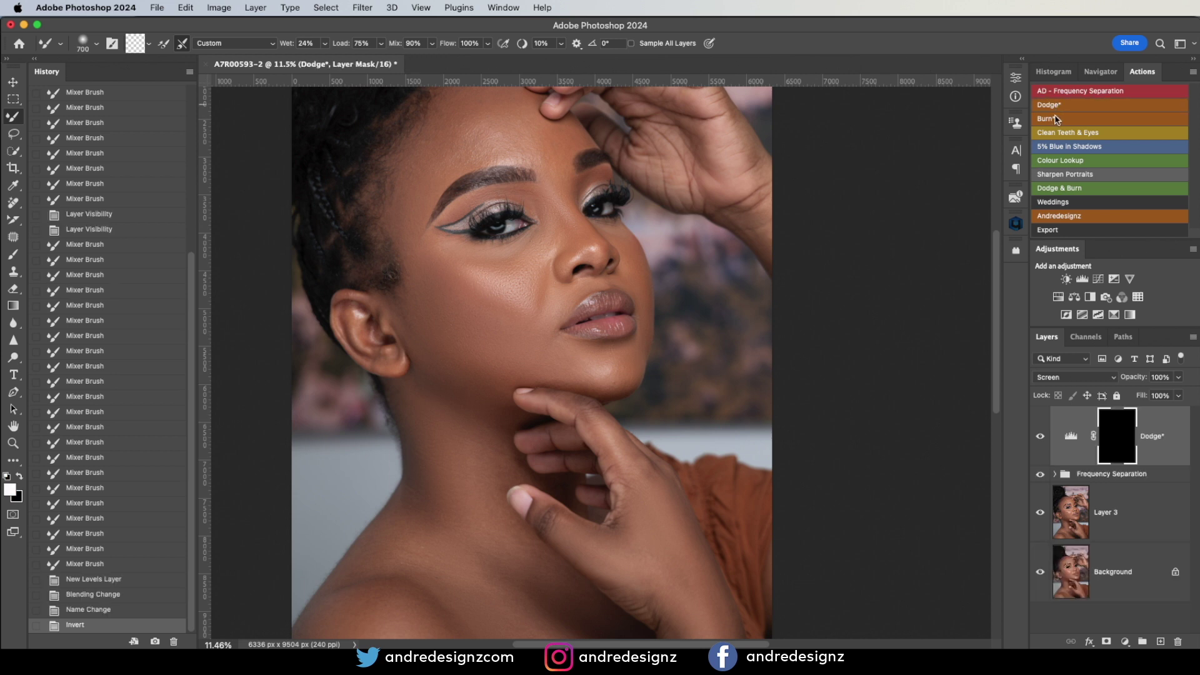
left_click(16, 256)
left_click(90, 45)
left_click(73, 224)
left_click(393, 44)
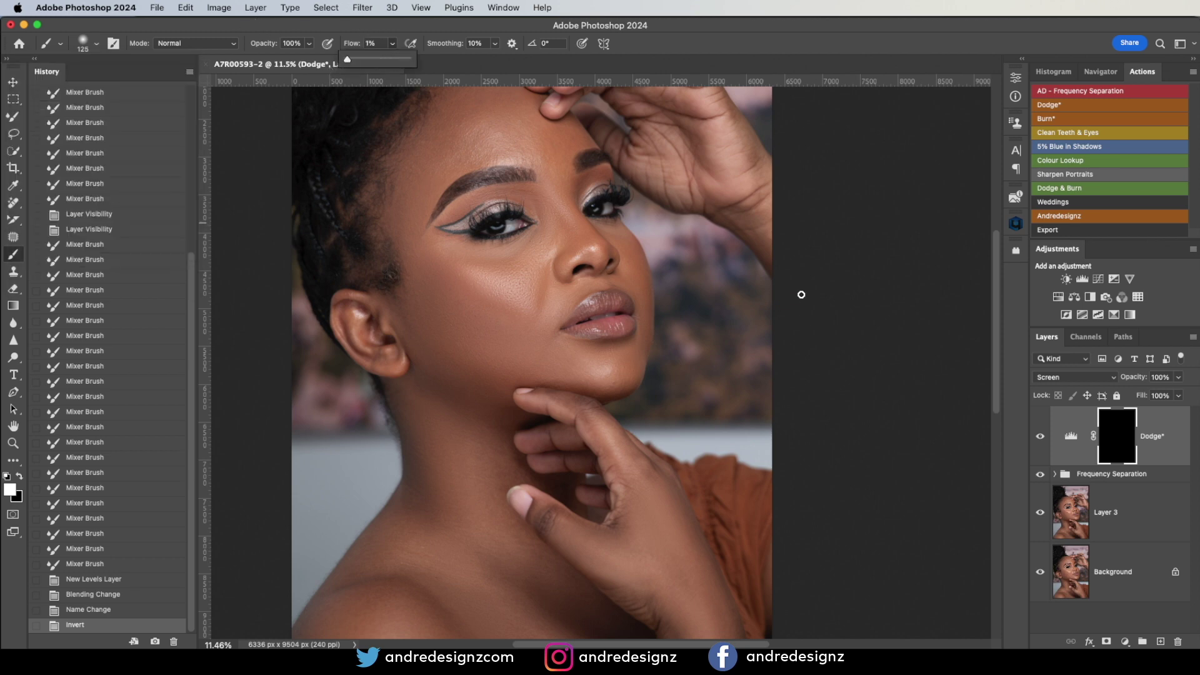
left_click_drag(804, 306, 768, 294)
Step: Brighten the bridge and tip of the nose on the Dodge* mask with a size 200 brush, comparing before and after
scroll(527, 267, "up", 4)
left_click_drag(532, 268, 554, 479)
key("bracketright")
mouse_move(638, 385)
left_mouse_down()
mouse_move(656, 402)
mouse_move(588, 306)
mouse_move(633, 375)
mouse_move(640, 364)
mouse_move(564, 403)
mouse_move(586, 378)
mouse_move(670, 423)
left_mouse_up()
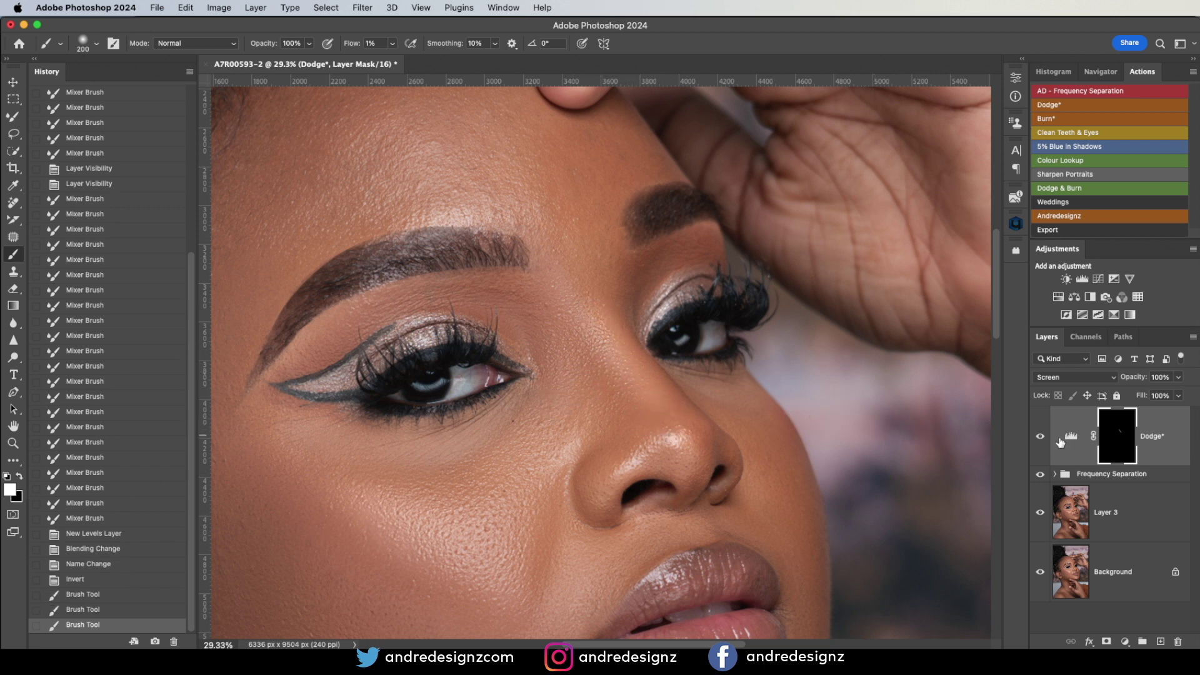
mouse_move(636, 430)
left_mouse_down()
mouse_move(654, 404)
mouse_move(706, 441)
left_mouse_up()
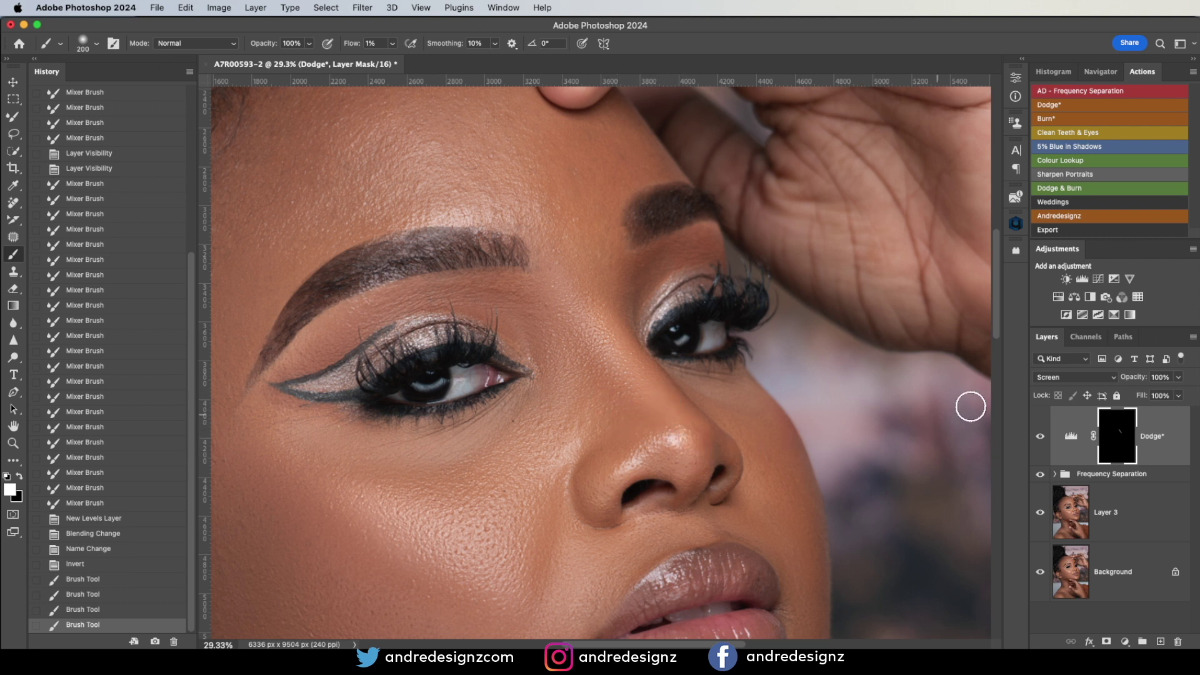
left_click(1041, 436)
left_click(1041, 437)
mouse_move(597, 278)
left_mouse_down()
mouse_move(621, 327)
mouse_move(589, 260)
mouse_move(632, 349)
left_mouse_up()
Step: Brighten the forehead and chin on the Dodge* mask with a brush of about size 700 to 800
scroll(632, 348, "down", 5)
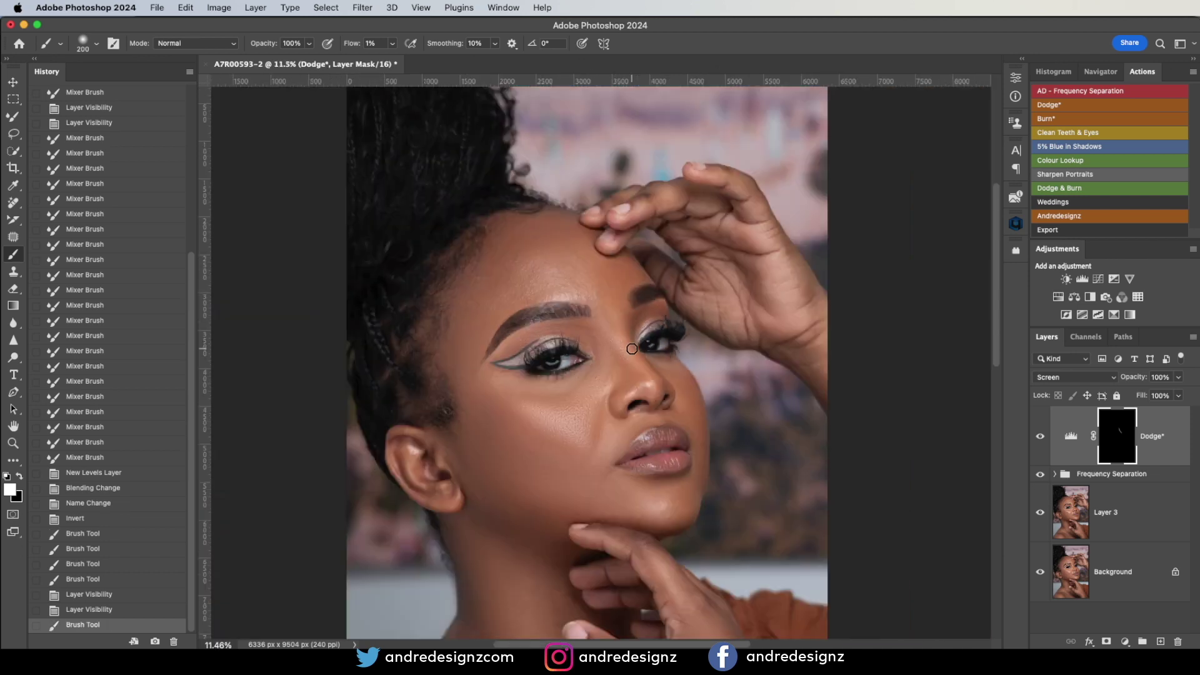
key("bracketright")
key("bracketright")
key("bracketright")
key("bracketright")
key("bracketright")
key("bracketright")
left_click_drag(578, 272, 580, 278)
key("bracketleft")
key("bracketleft")
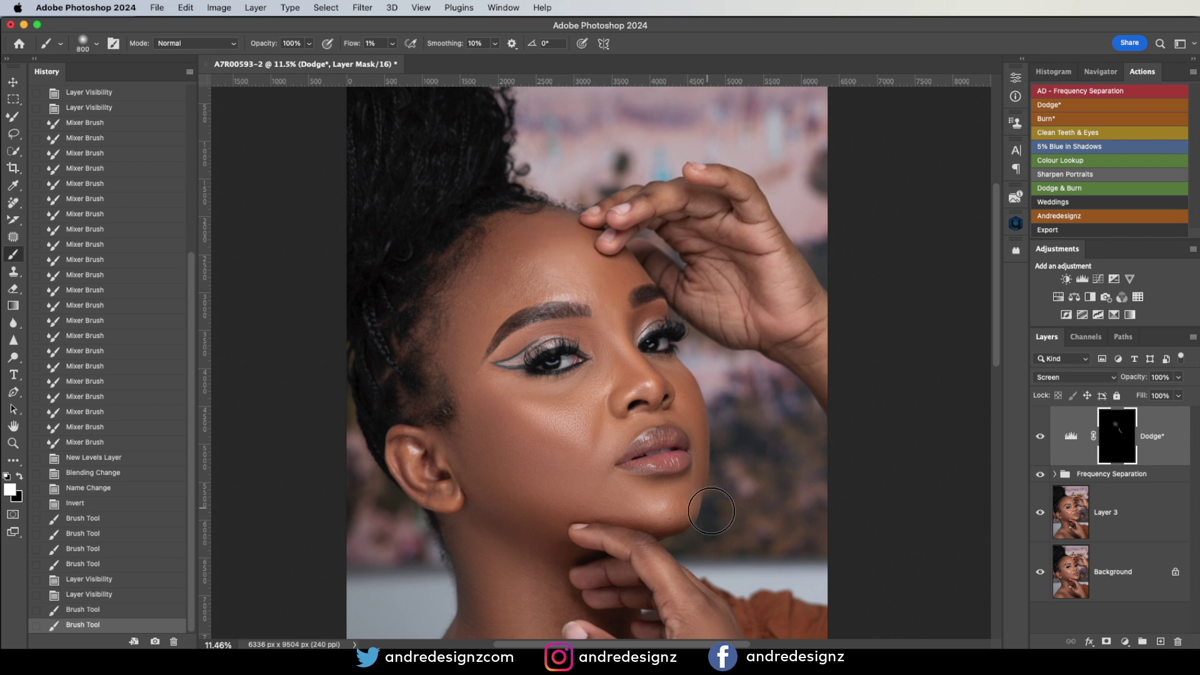
left_click_drag(679, 504, 675, 497)
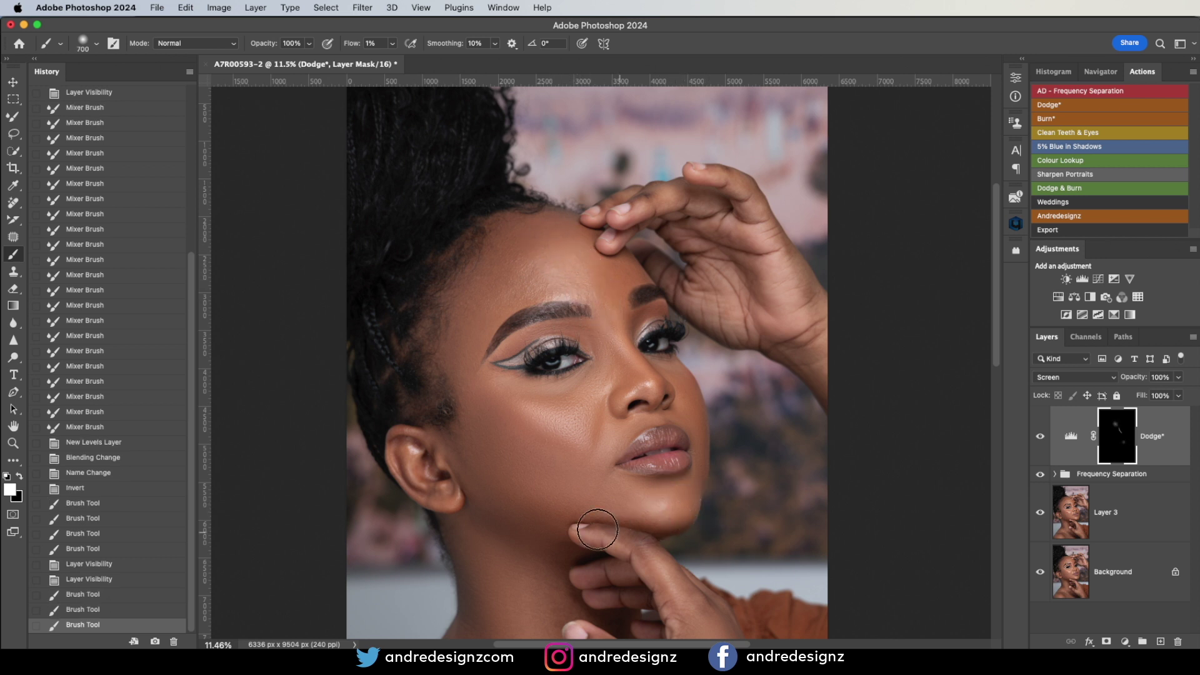
Step: Brighten the cheek, jaw area and neck on the Dodge* mask with the size 700 brush
mouse_move(523, 436)
left_mouse_down()
mouse_move(585, 491)
mouse_move(571, 429)
mouse_move(517, 434)
mouse_move(573, 466)
mouse_move(572, 454)
left_mouse_up()
left_click_drag(572, 454, 558, 463)
left_click_drag(558, 463, 544, 471)
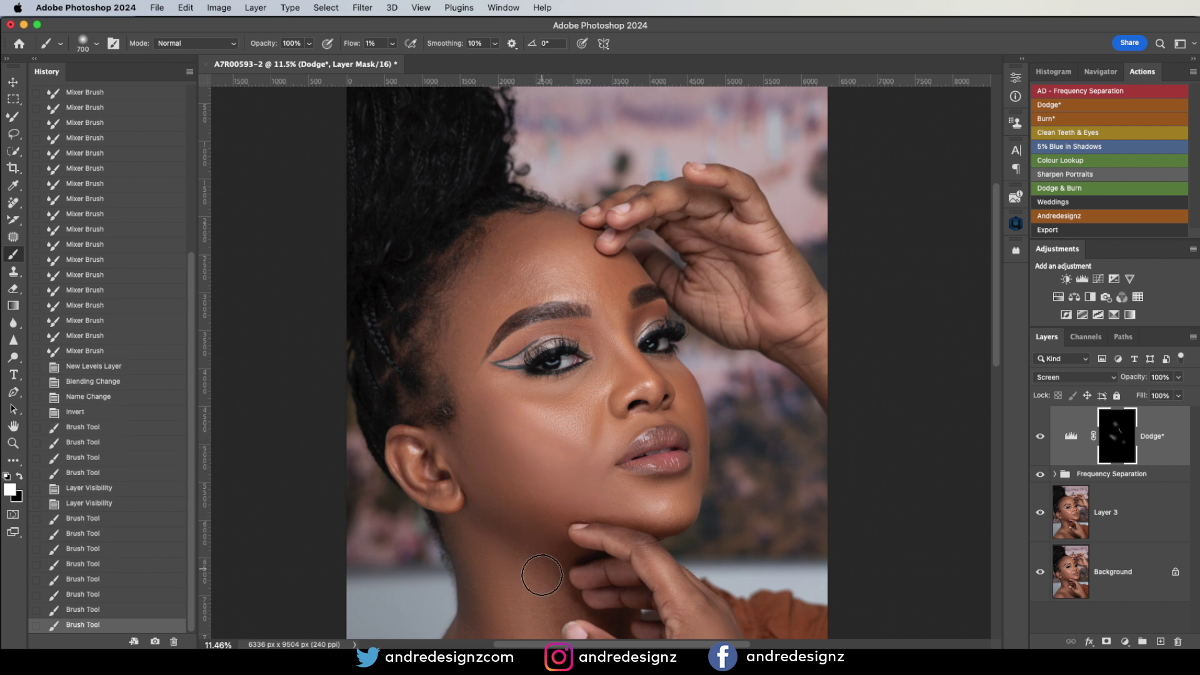
mouse_move(532, 549)
left_mouse_down()
mouse_move(541, 601)
mouse_move(502, 529)
mouse_move(520, 588)
mouse_move(497, 573)
mouse_move(492, 547)
mouse_move(512, 608)
mouse_move(543, 609)
left_mouse_up()
Step: Brighten the shoulder on the Dodge* mask with the size 700 brush and compare the image with and without the layer
scroll(543, 609, "down", 2)
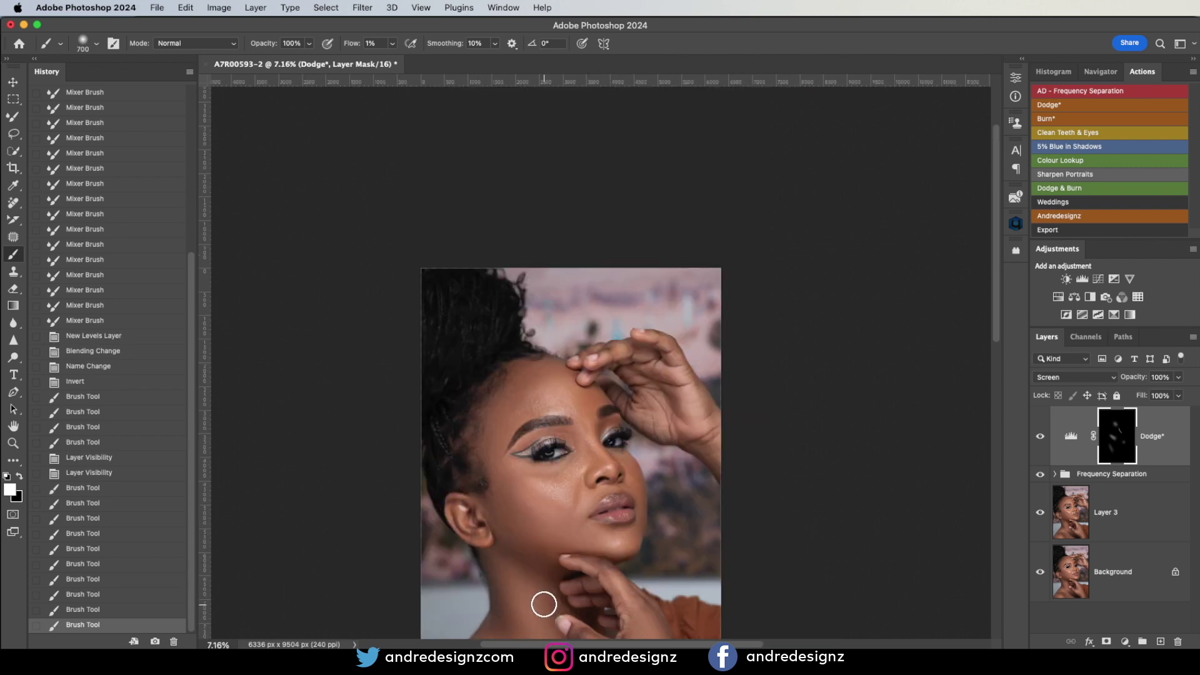
scroll(544, 604, "down", 5)
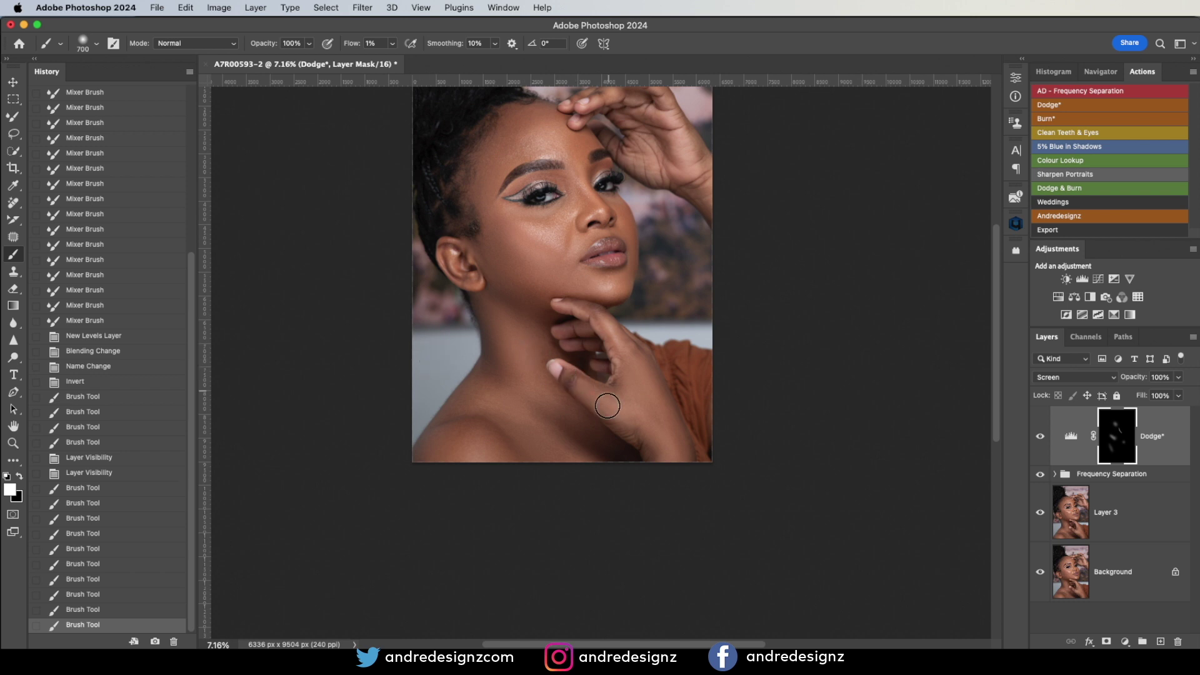
mouse_move(506, 419)
left_mouse_down()
mouse_move(538, 404)
mouse_move(562, 431)
mouse_move(493, 376)
mouse_move(488, 452)
mouse_move(451, 461)
left_mouse_up()
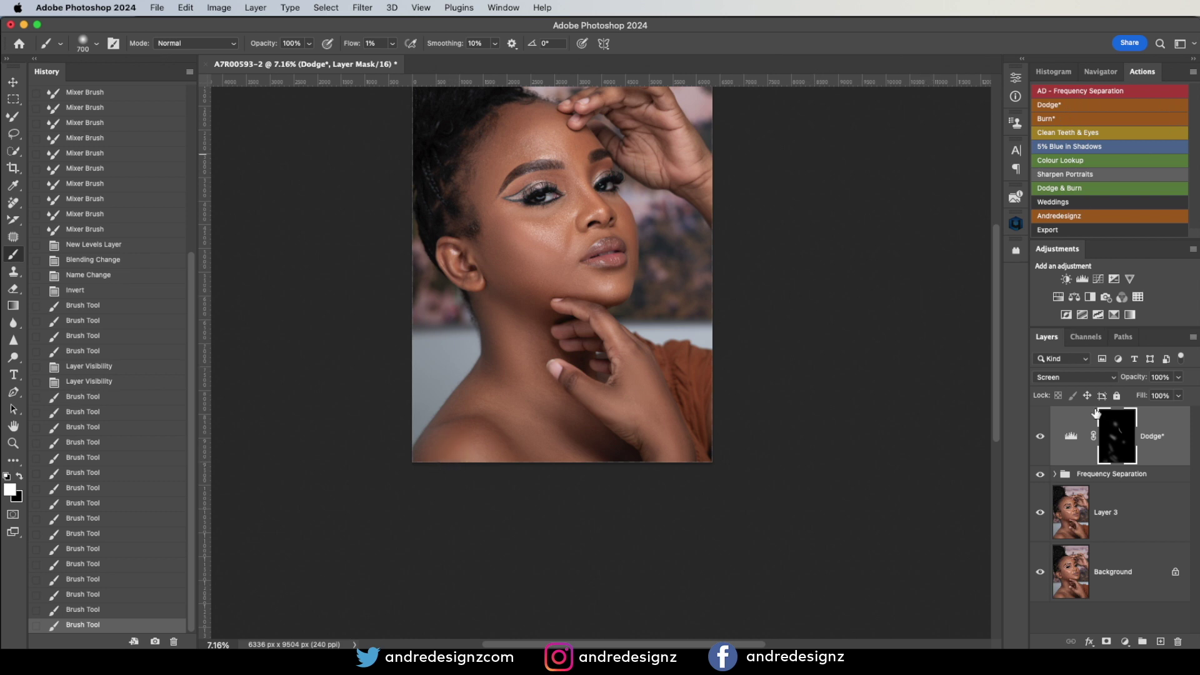
left_click(1036, 437)
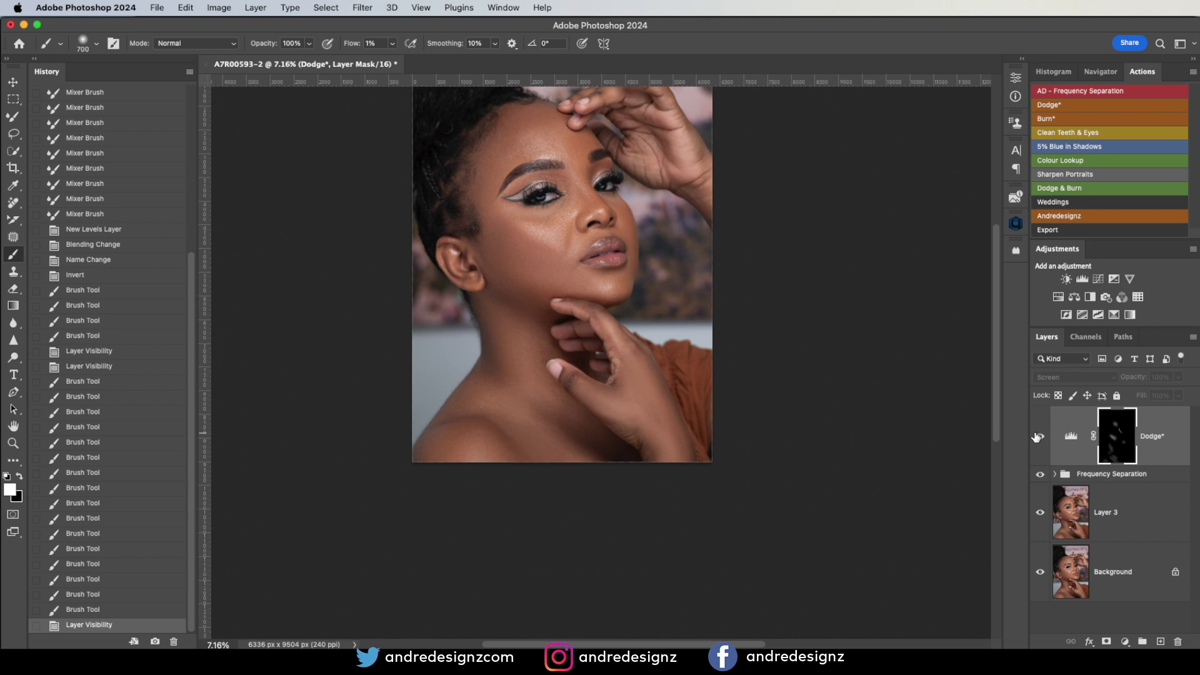
left_click(1037, 437)
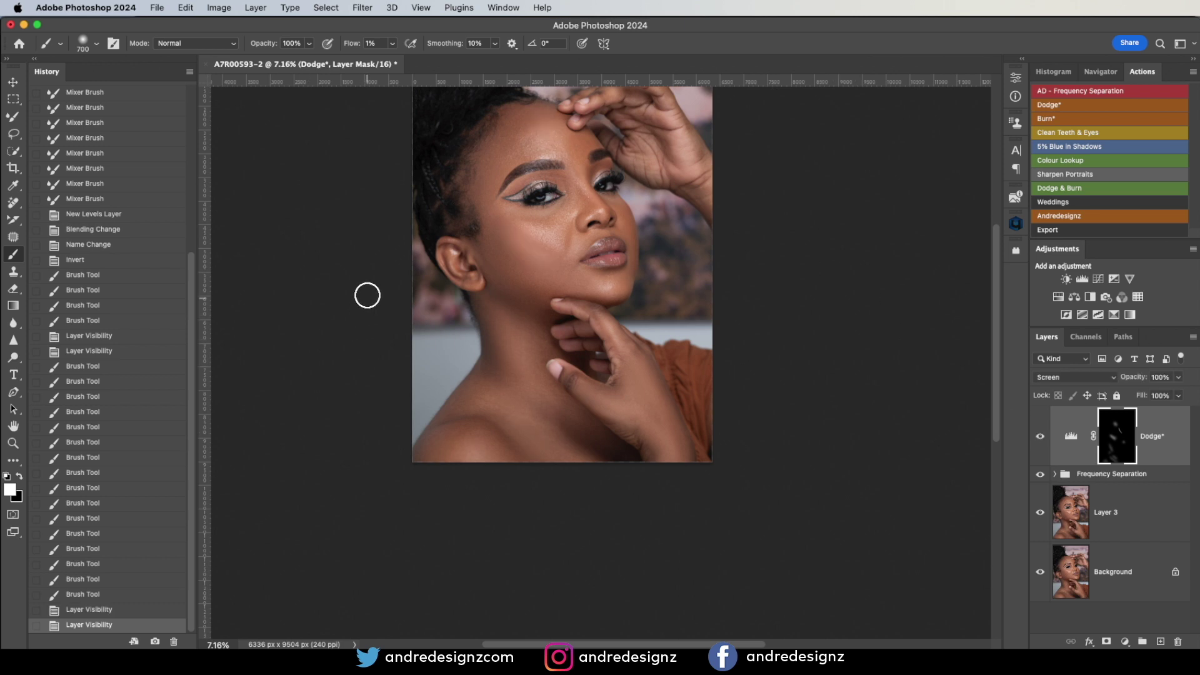
Step: Brighten the cheek below the eye and toward the mouth on the Dodge* mask with a smaller brush
key("bracketleft")
left_click_drag(531, 240, 575, 268)
key("bracketright")
left_click_drag(520, 233, 509, 224)
mouse_move(509, 225)
left_mouse_down()
mouse_move(549, 245)
mouse_move(514, 244)
mouse_move(551, 273)
mouse_move(537, 247)
left_mouse_up()
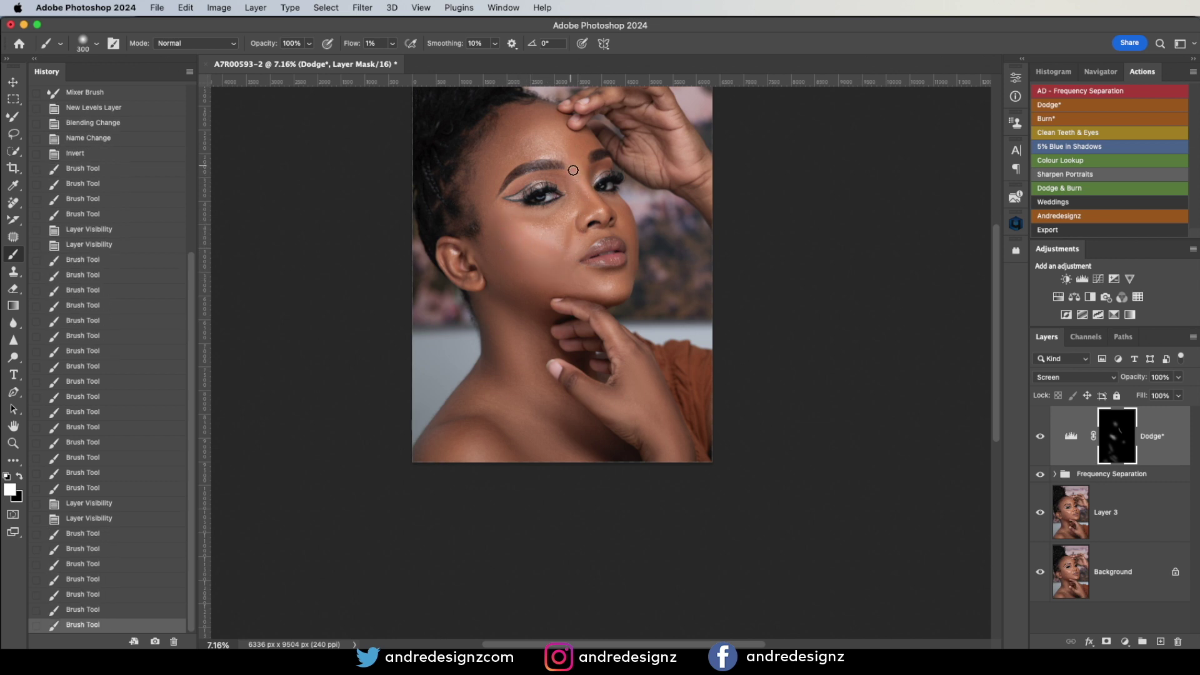
Step: Brighten the area between the eyebrows and upper nose on the Dodge* mask, and compare the result with the layer hidden
key("bracketright")
mouse_move(570, 166)
left_mouse_down()
mouse_move(585, 151)
mouse_move(597, 177)
left_mouse_up()
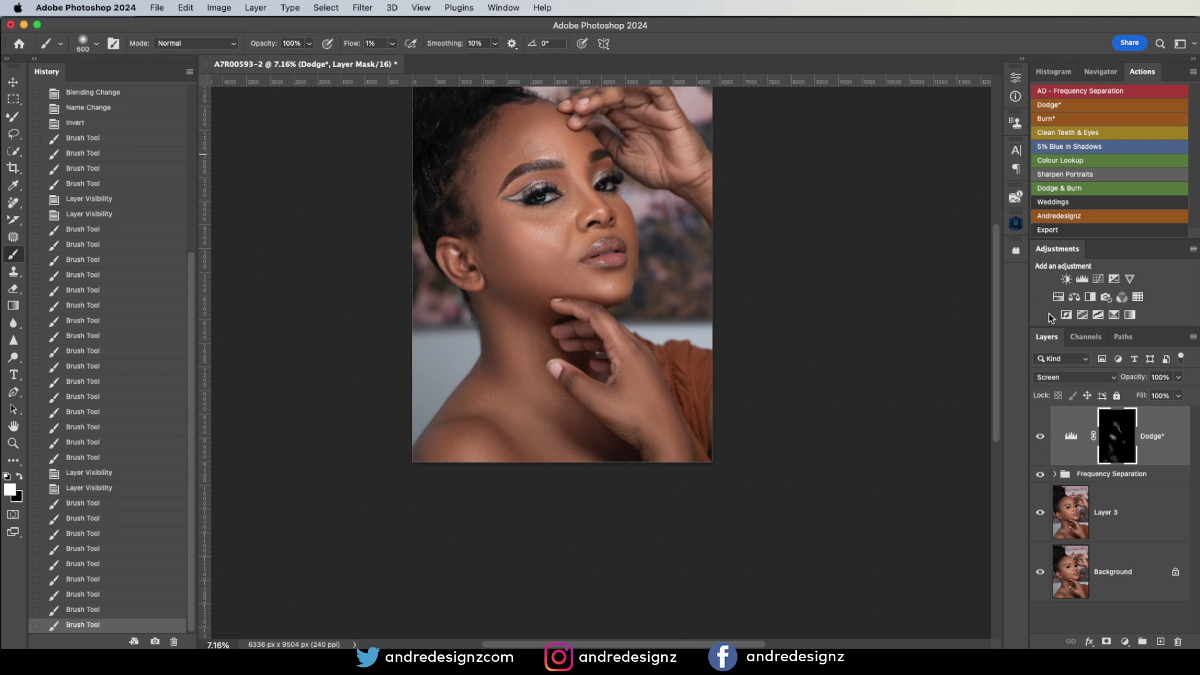
left_click(1037, 439)
left_click(1038, 439)
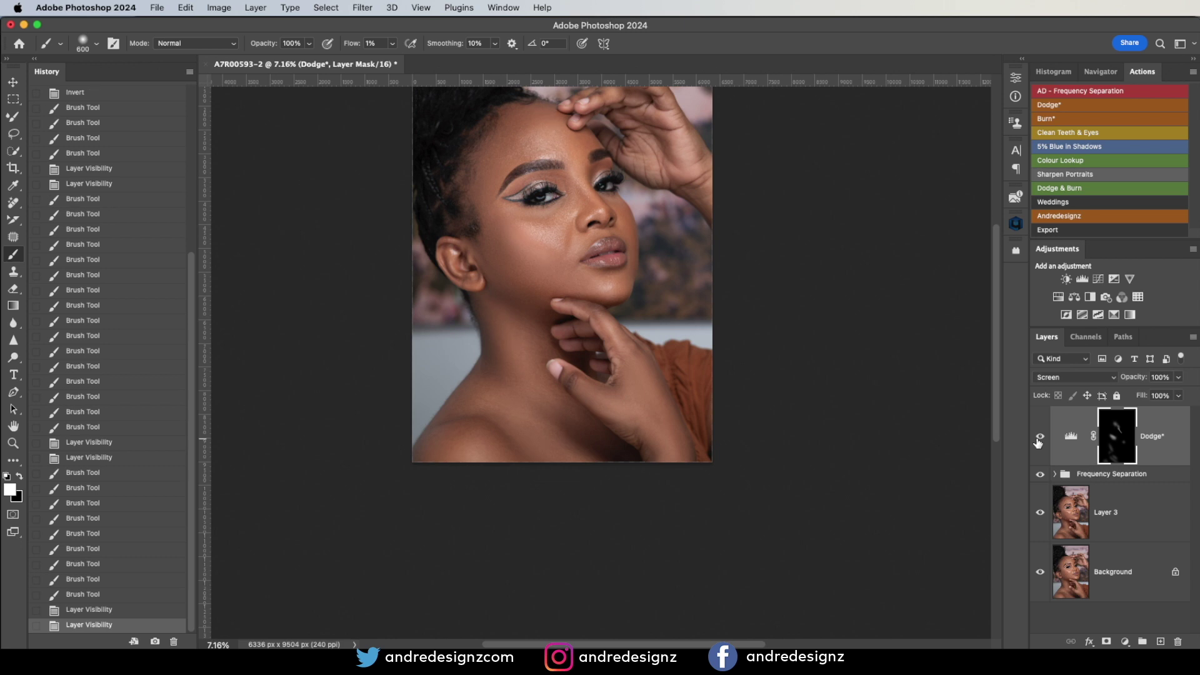
left_click(1038, 440)
left_click(1038, 441)
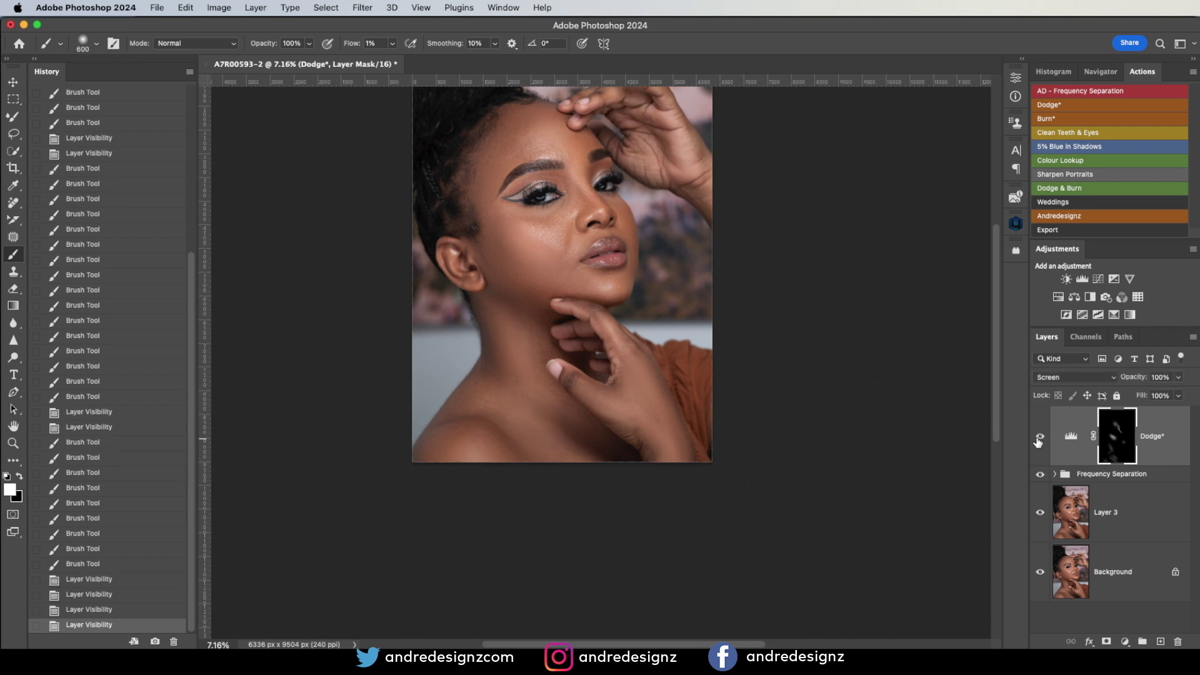
Step: Run the Burn* action to add a masked Burn* adjustment layer above Dodge*
left_click(1063, 119)
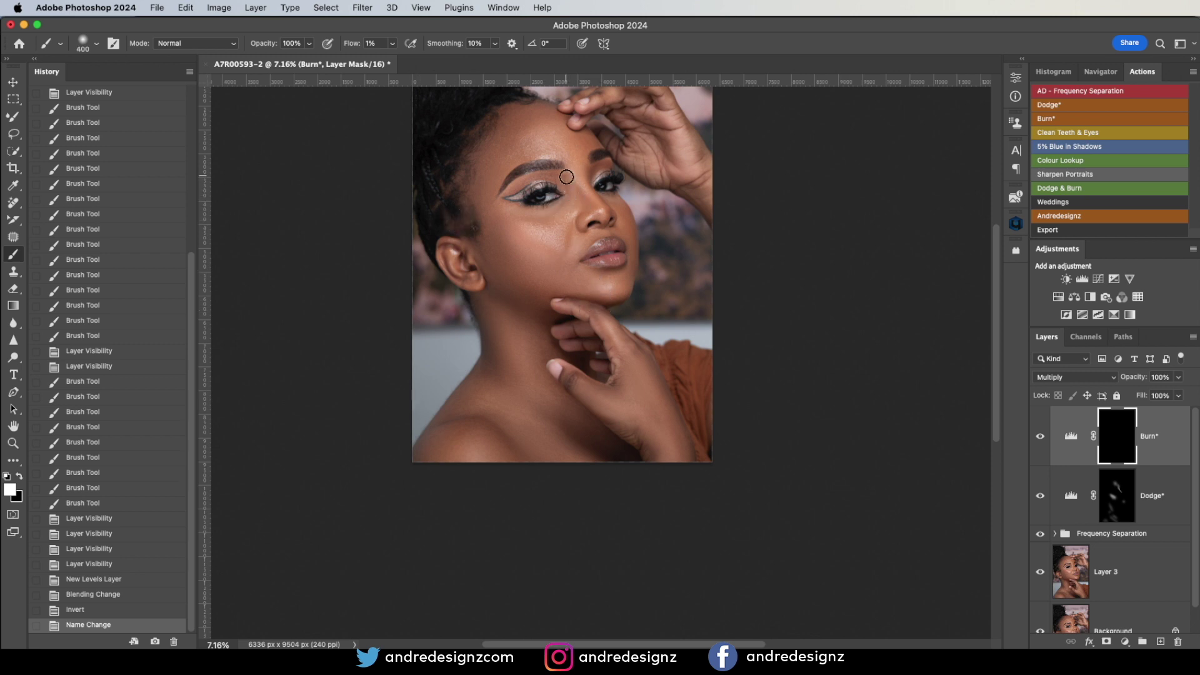
Step: Darken the side of the nose, the cheek and the upper forehead on the Burn* mask with a brush up to size 900, comparing the layer hidden
left_click_drag(582, 200, 592, 250)
key("bracketright")
key("bracketright")
key("bracketright")
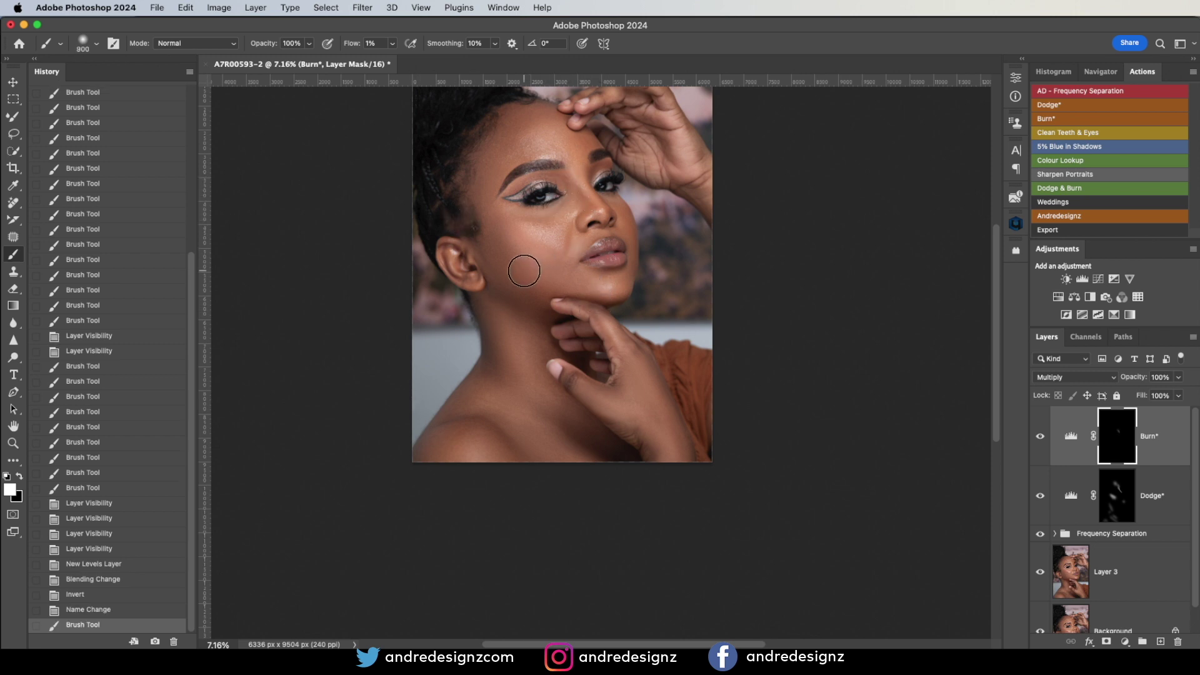
left_click_drag(520, 267, 524, 246)
left_click_drag(536, 126, 503, 150)
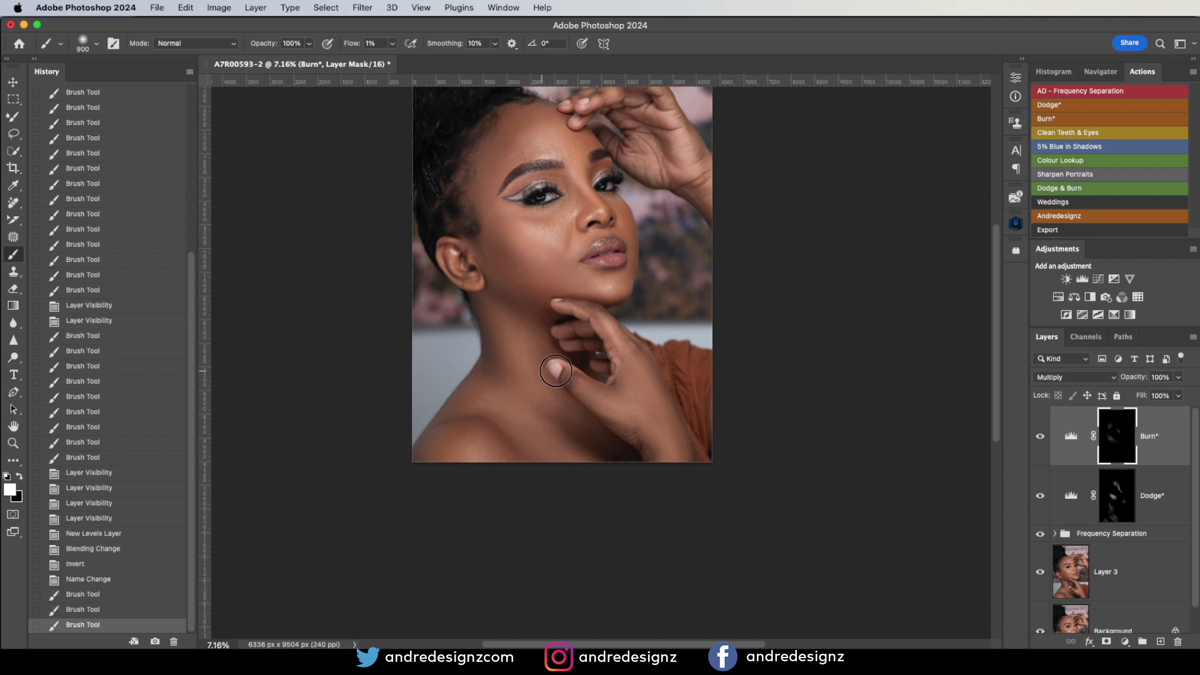
left_click(1041, 438)
left_click(1041, 438)
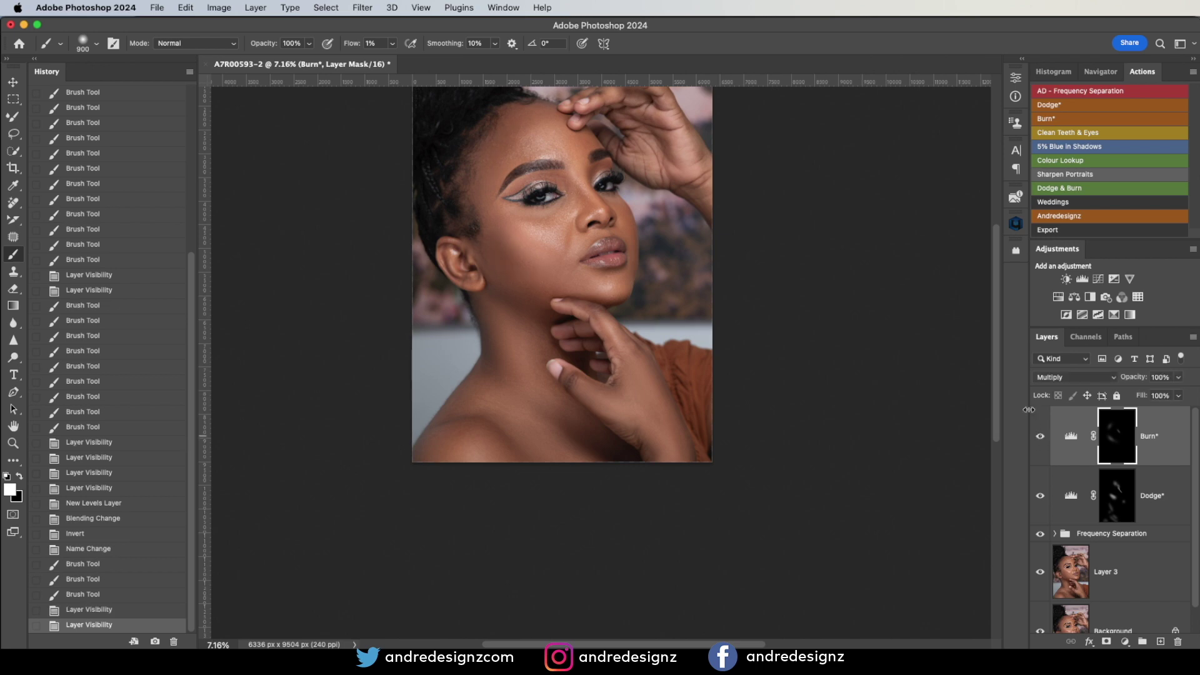
scroll(571, 246, "up", 5)
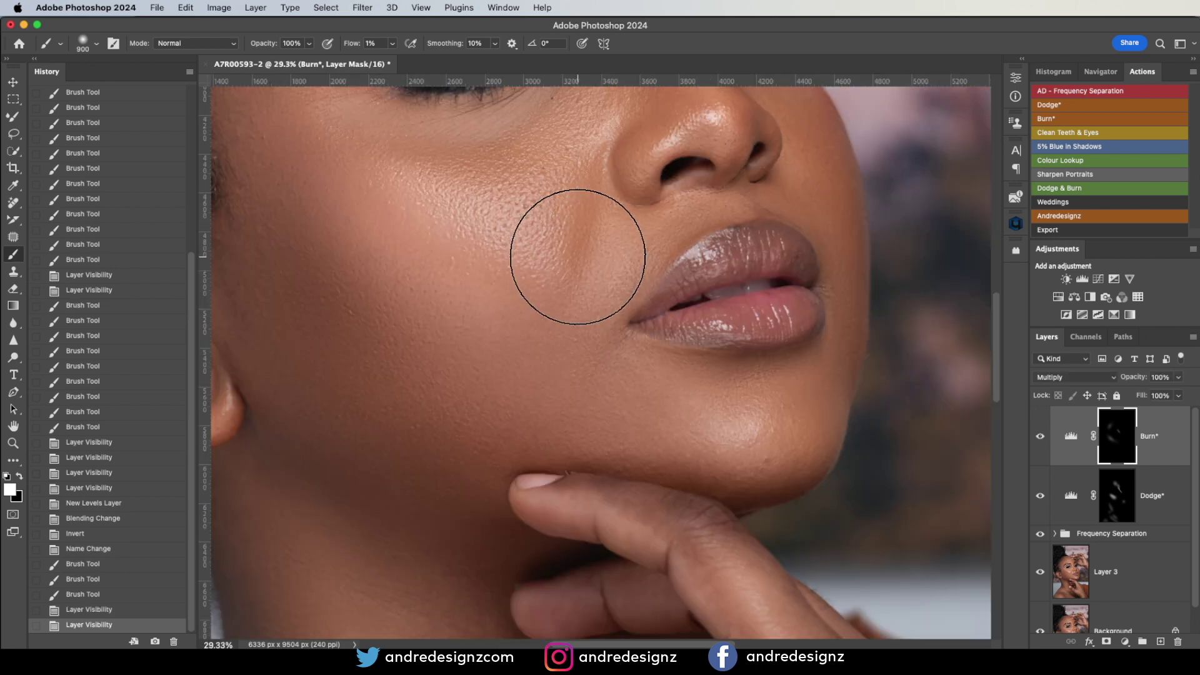
scroll(577, 257, "up", 2)
scroll(578, 239, "down", 10)
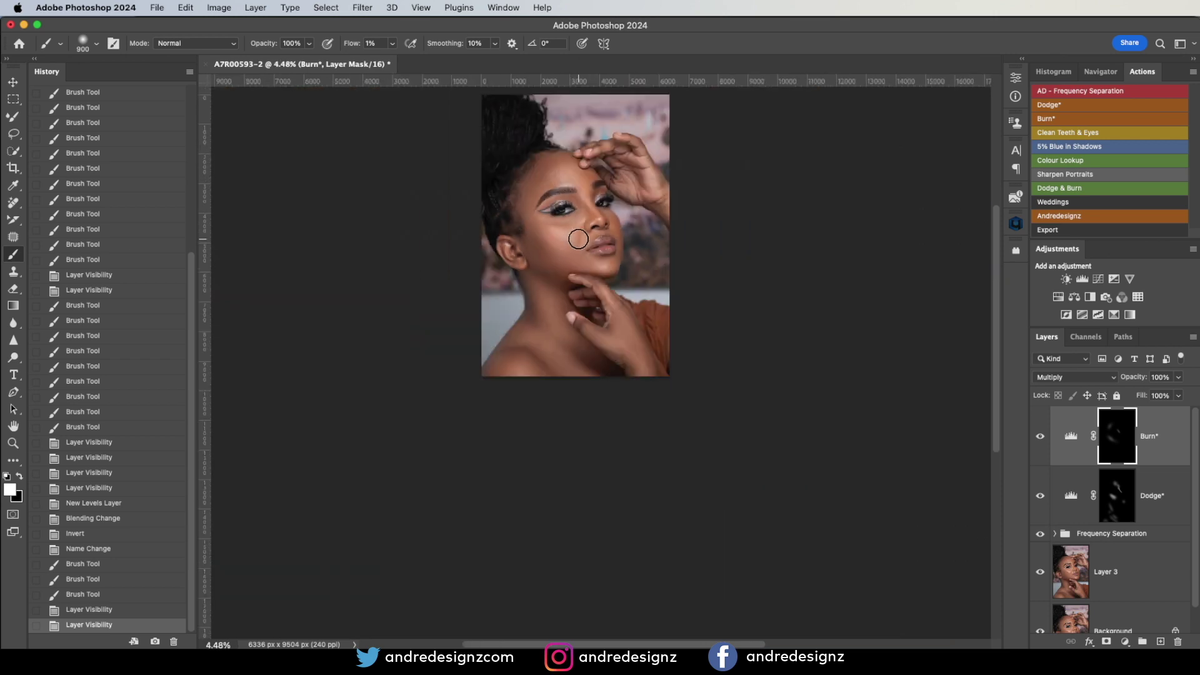
left_click(1149, 535)
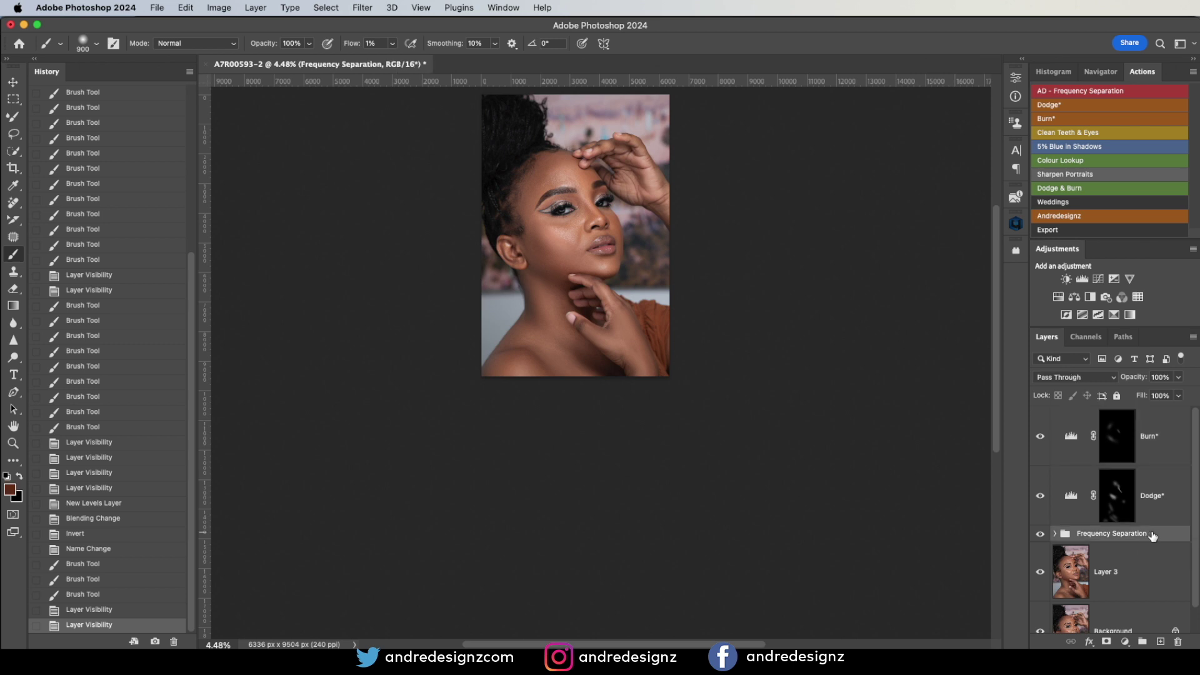
key("Delete")
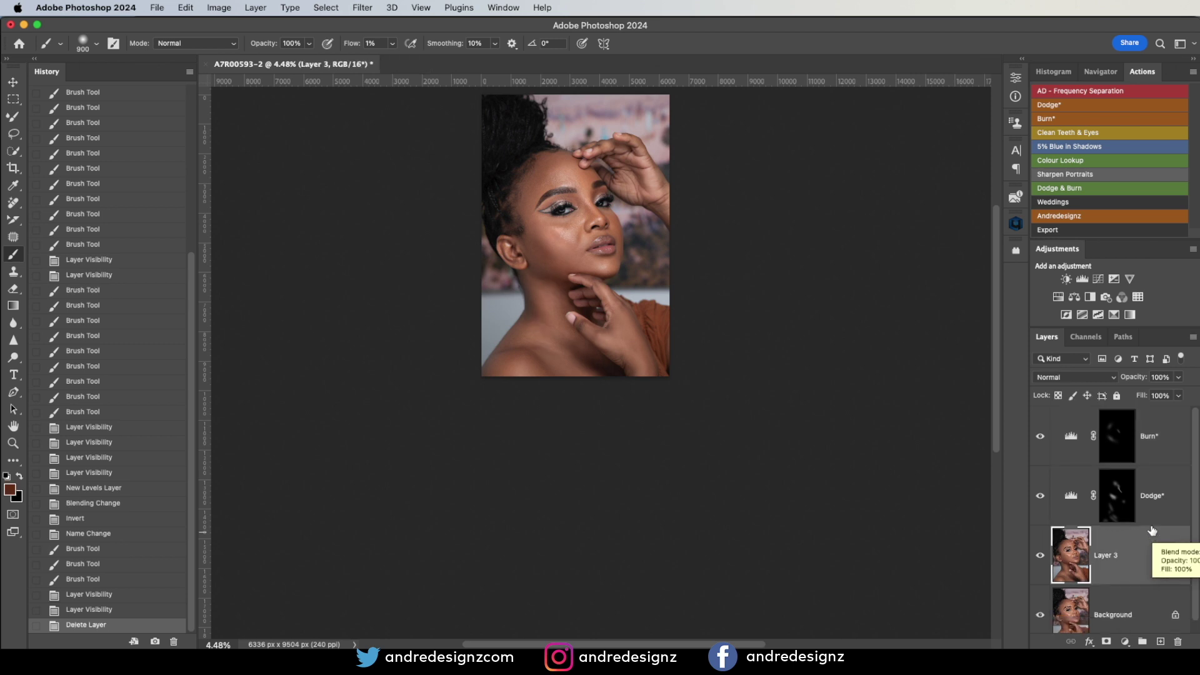
key("super+z")
Step: Stamp all visible layers into a new layer above Burn* and delete the old Frequency Separation group
left_click(1161, 441)
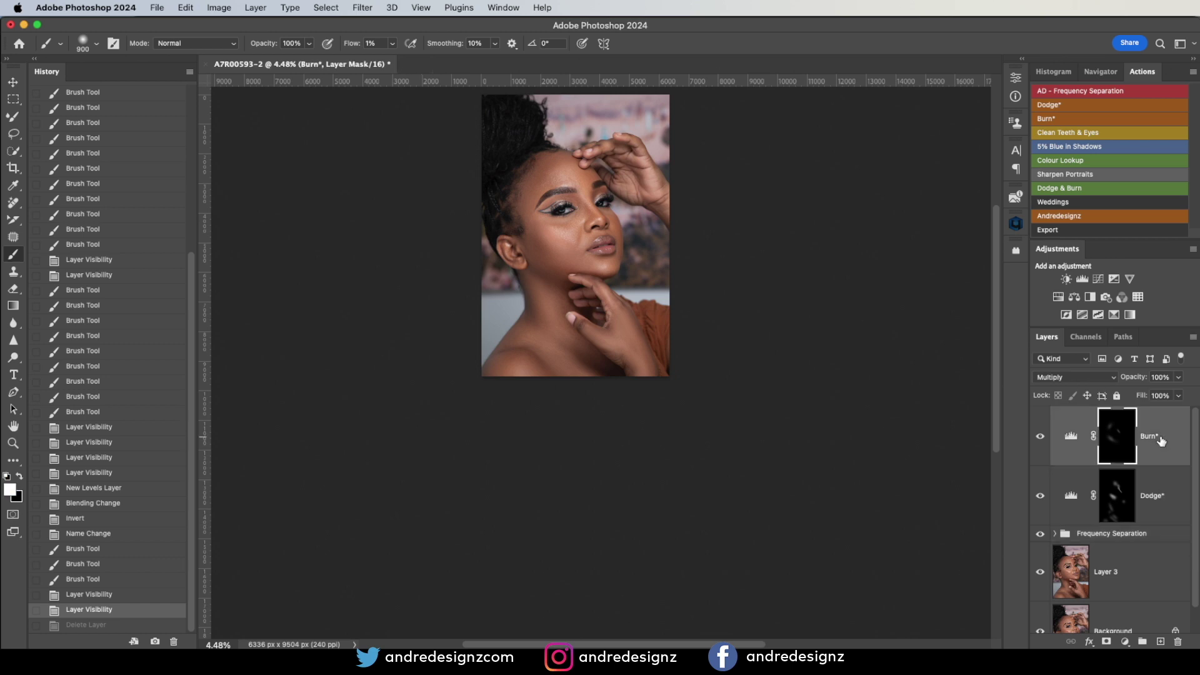
key("super+alt+shift+e")
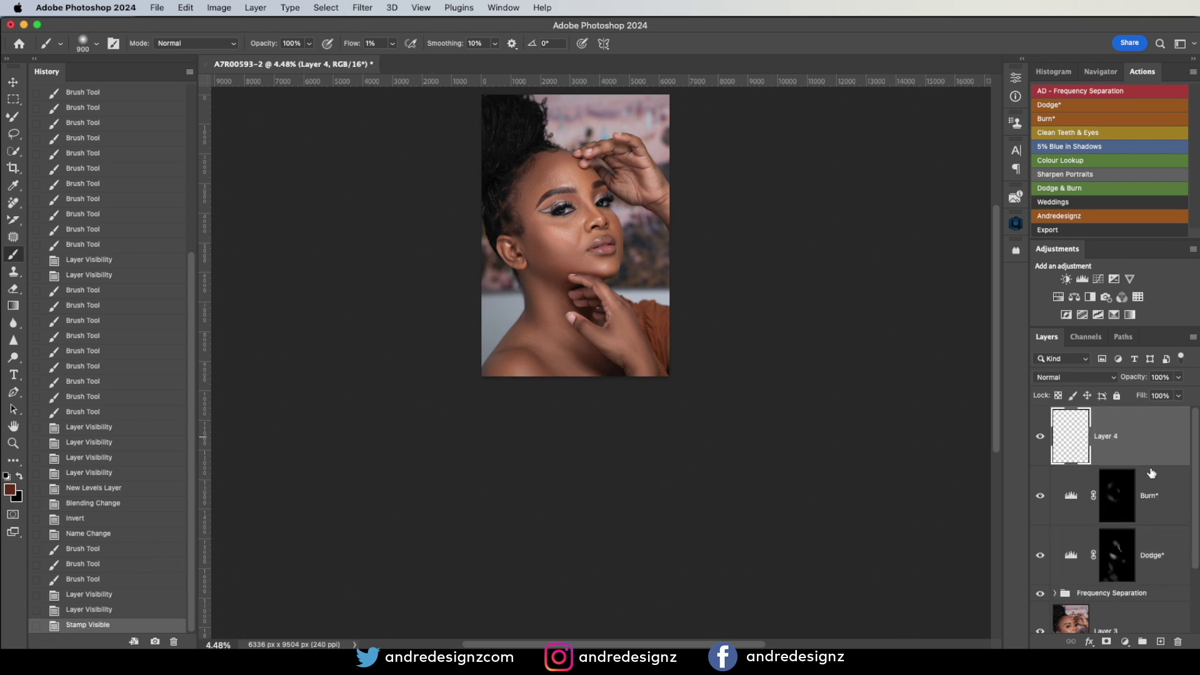
left_click(1148, 596)
key("Delete")
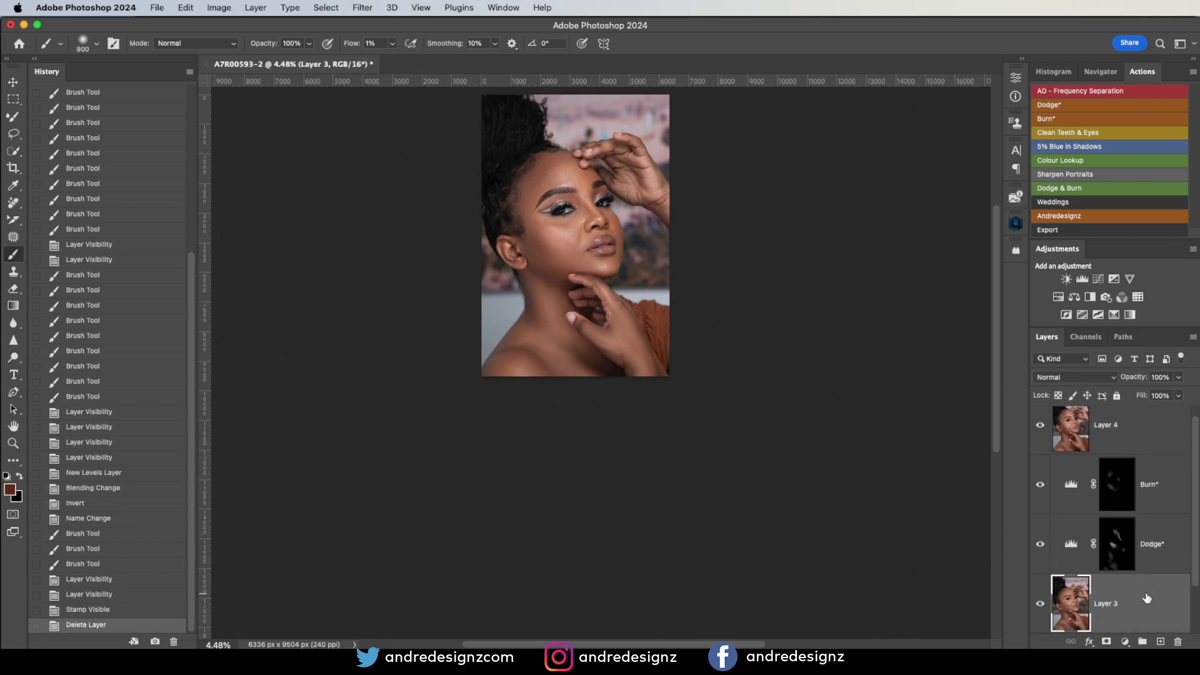
Step: Run the AD - Frequency Separation action on Layer 4, using a Gaussian Blur radius of 10 pixels
left_click(1148, 428)
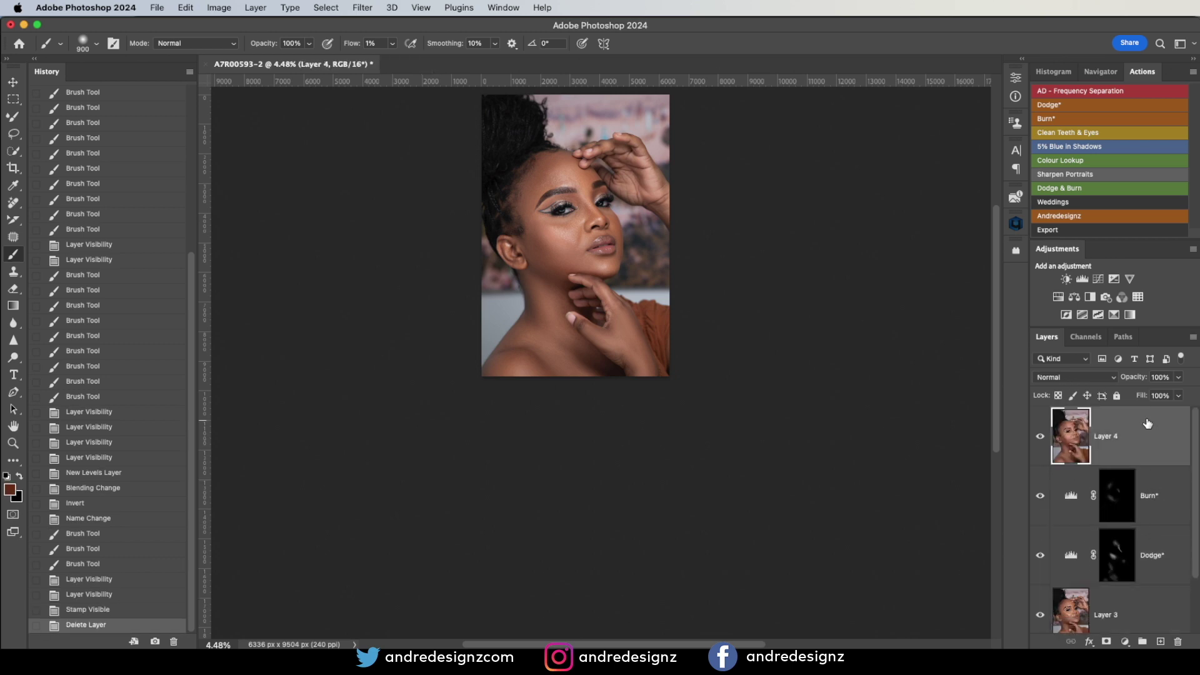
left_click(1088, 91)
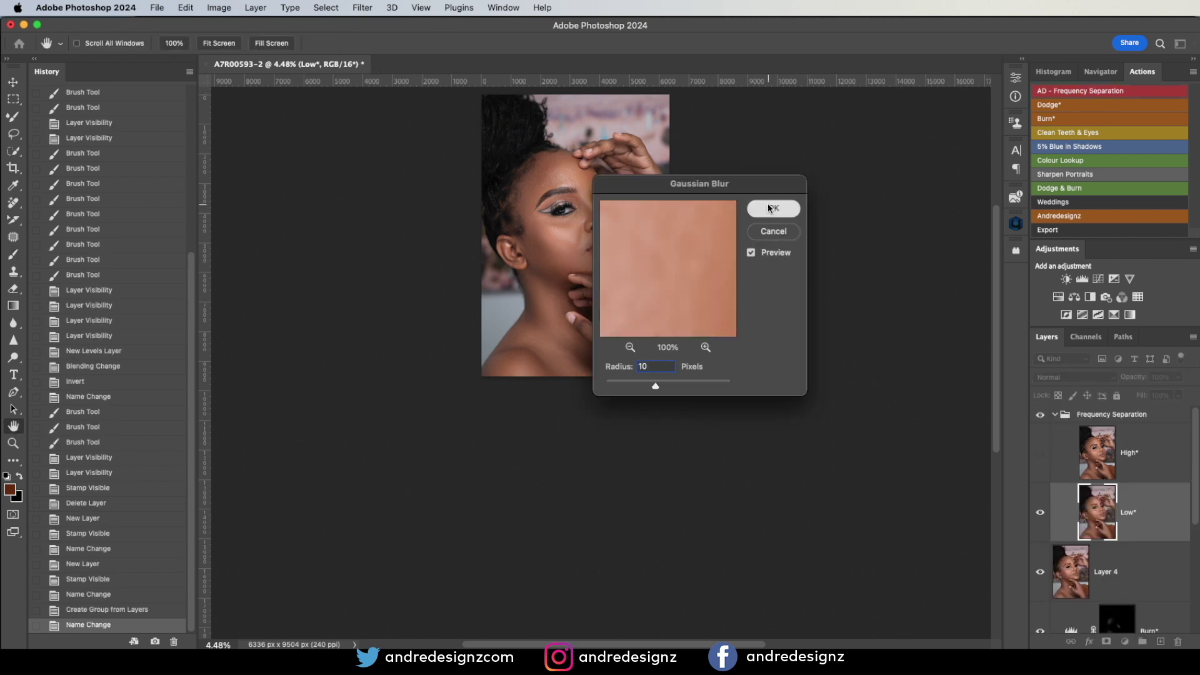
left_click(770, 206)
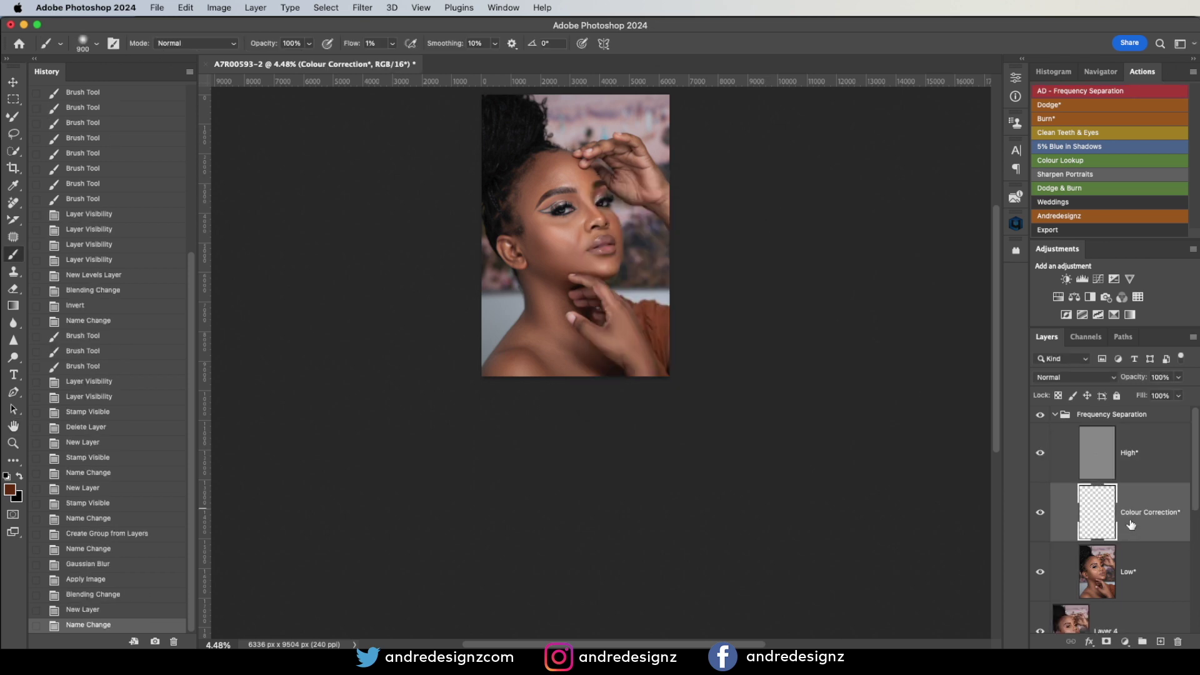
Step: Paint softly over the cheek on the Low* layer with a brush up to size 1200, and compare with the Frequency Separation group hidden
scroll(588, 309, "up", 3)
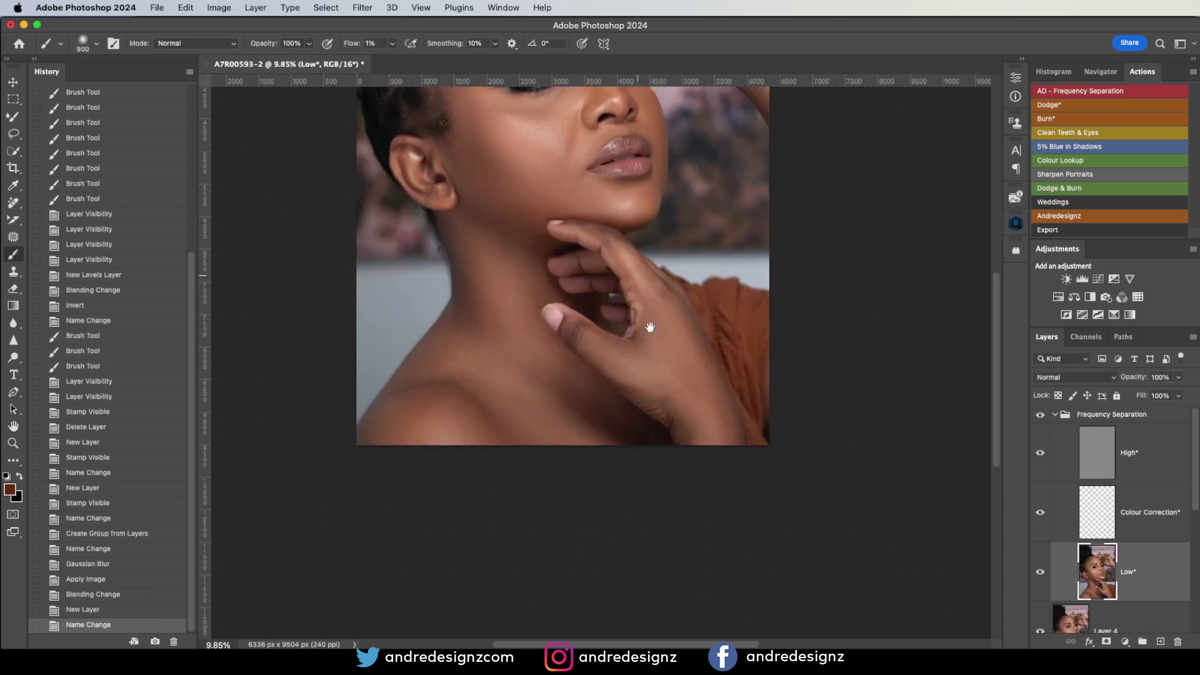
scroll(648, 326, "up", 5)
key("]")
key("]")
key("]")
key("]")
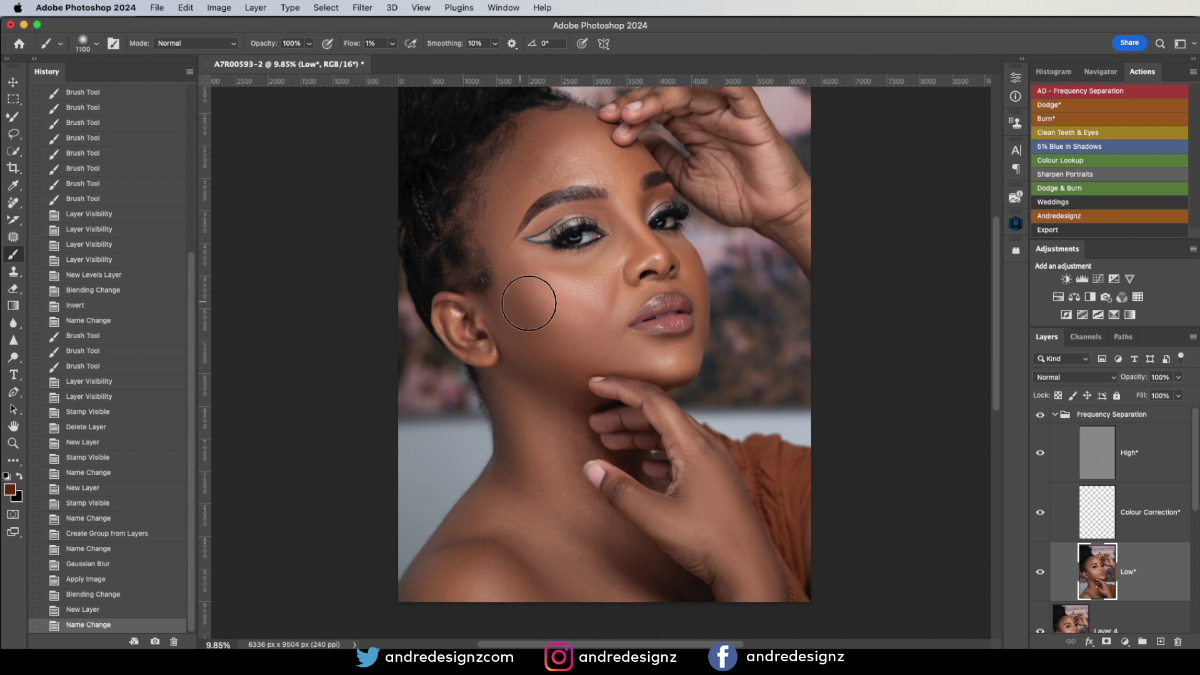
mouse_move(549, 292)
left_mouse_down()
mouse_move(549, 324)
mouse_move(556, 312)
mouse_move(575, 328)
mouse_move(557, 334)
mouse_move(535, 293)
mouse_move(546, 344)
mouse_move(569, 319)
mouse_move(588, 329)
mouse_move(584, 347)
mouse_move(516, 284)
mouse_move(585, 360)
left_mouse_up()
left_click(567, 335)
left_click(571, 332)
left_click(576, 328)
left_click(565, 326)
left_click(554, 324)
left_click_drag(573, 307, 584, 341)
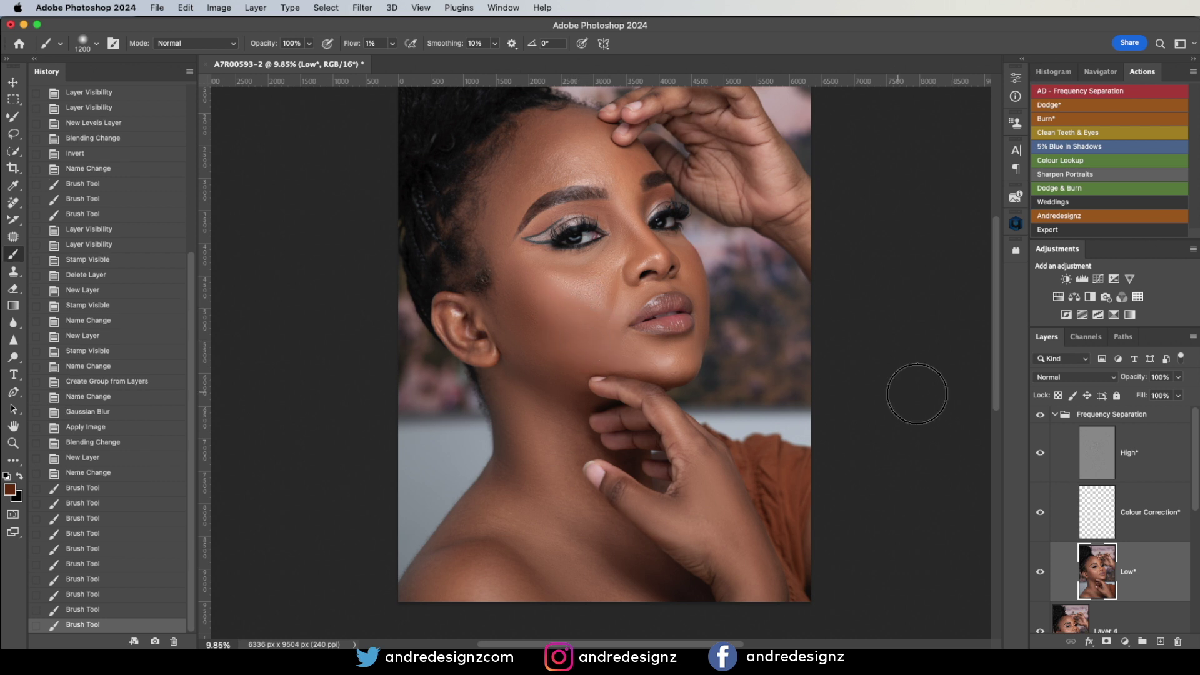
left_click(1041, 414)
left_click(1041, 415)
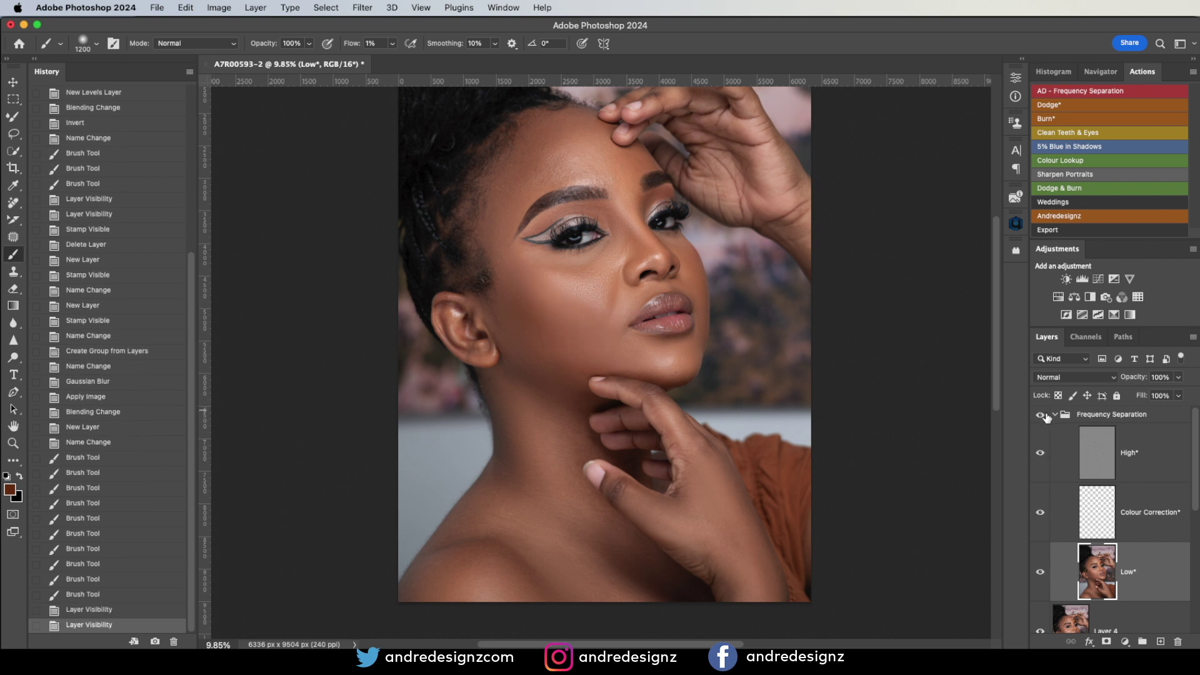
Step: Even out the forehead, chin and lower cheek on the Low* layer, reducing the brush to size 600
key("bracketleft")
key("bracketleft")
key("bracketleft")
left_click_drag(529, 172, 540, 145)
mouse_move(631, 347)
left_mouse_down()
mouse_move(657, 348)
mouse_move(650, 357)
left_mouse_up()
key("bracketleft")
key("bracketleft")
key("bracketleft")
mouse_move(576, 349)
left_mouse_down()
mouse_move(536, 312)
mouse_move(529, 284)
mouse_move(533, 337)
mouse_move(542, 350)
mouse_move(517, 296)
mouse_move(585, 360)
mouse_move(558, 315)
mouse_move(581, 369)
left_mouse_up()
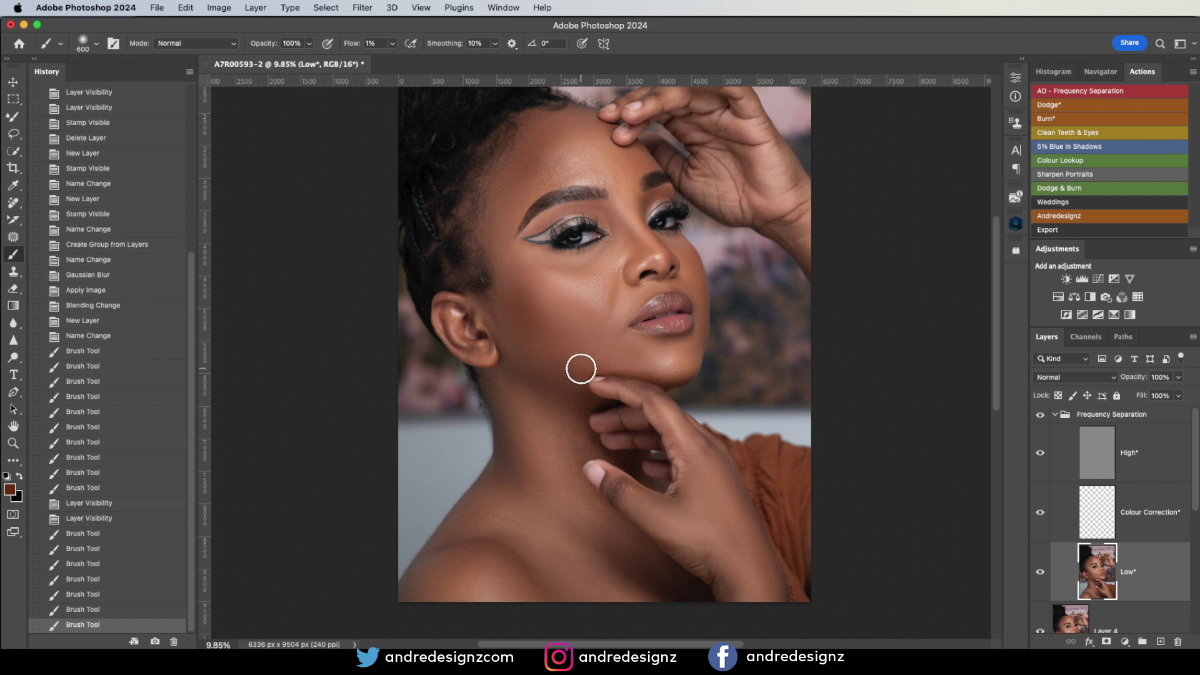
Step: Stamp all visible layers into a new layer above the Frequency Separation group
scroll(583, 367, "down", 3)
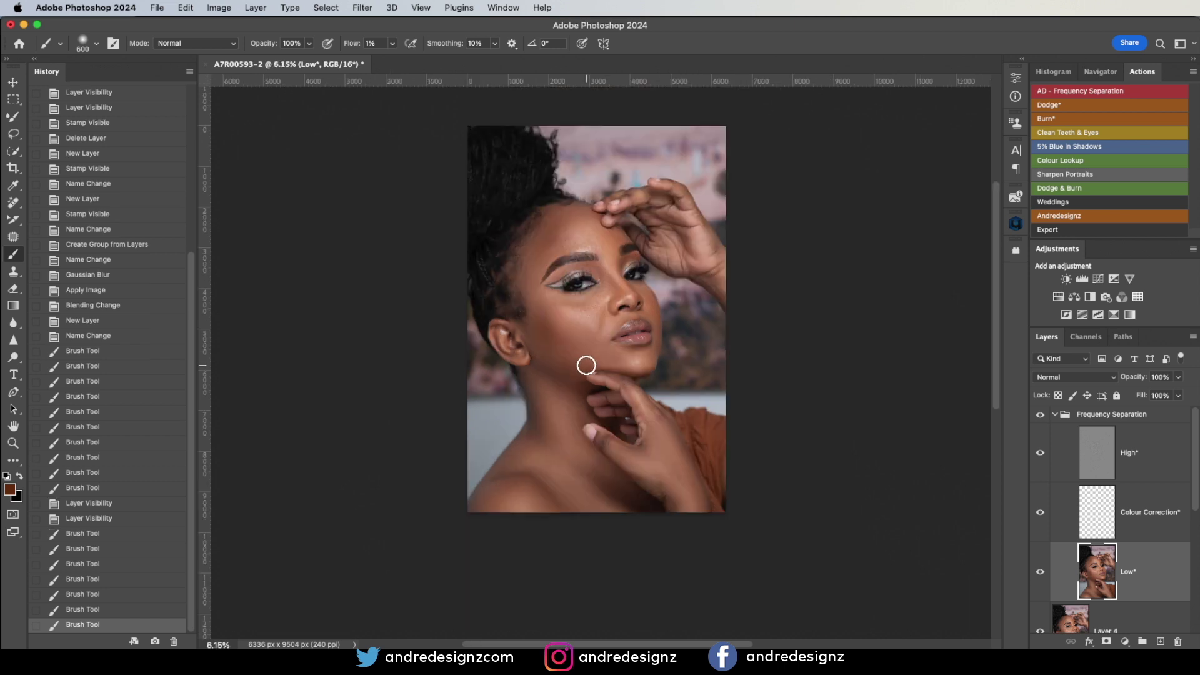
left_click(1157, 420)
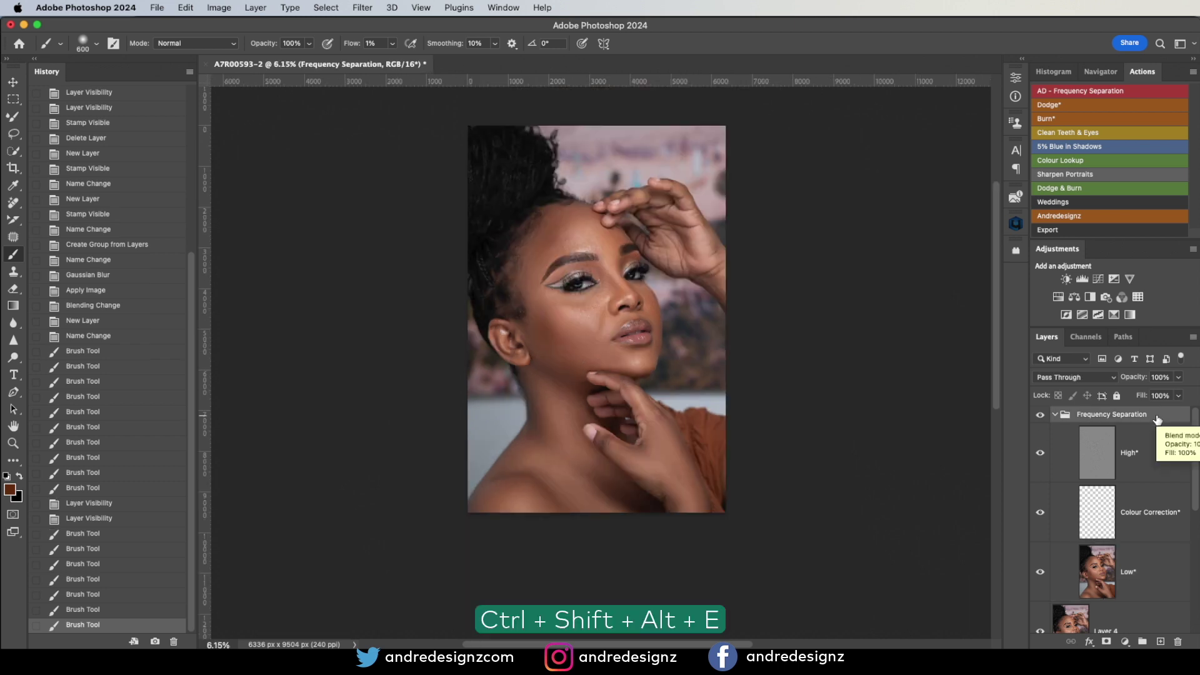
key("ctrl+shift+alt+e")
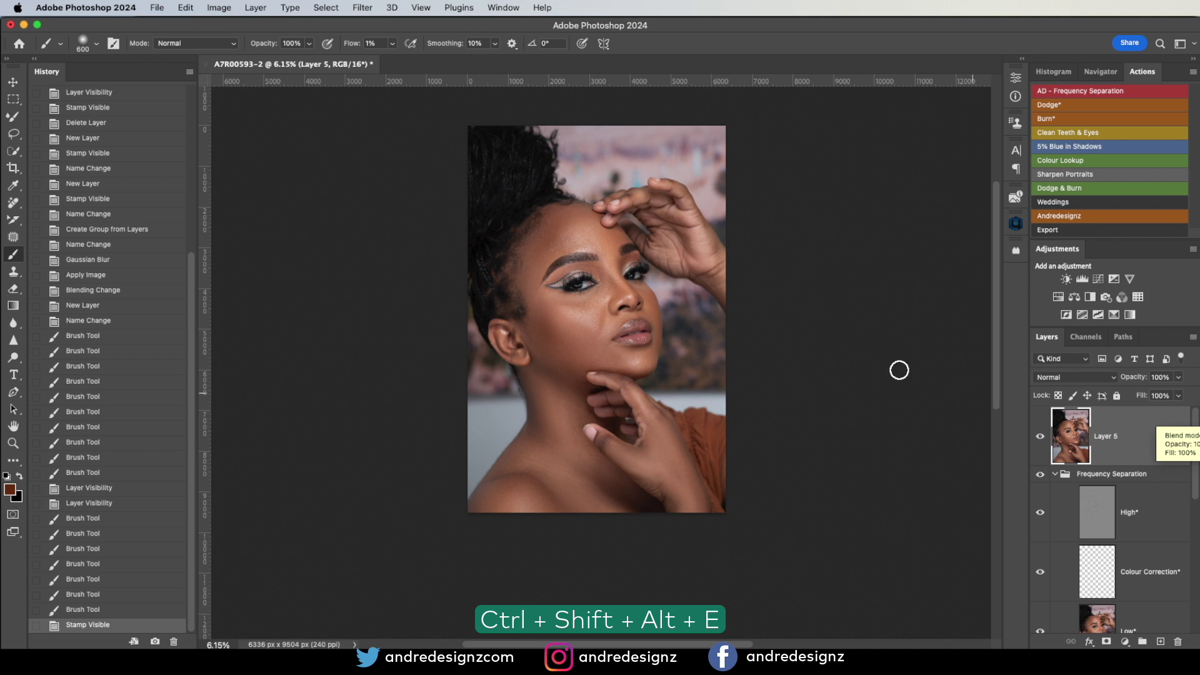
Step: Apply the Camera Raw Filter to Layer 5 with the Warm user preset at 78, and compare with the layer hidden
left_click(362, 8)
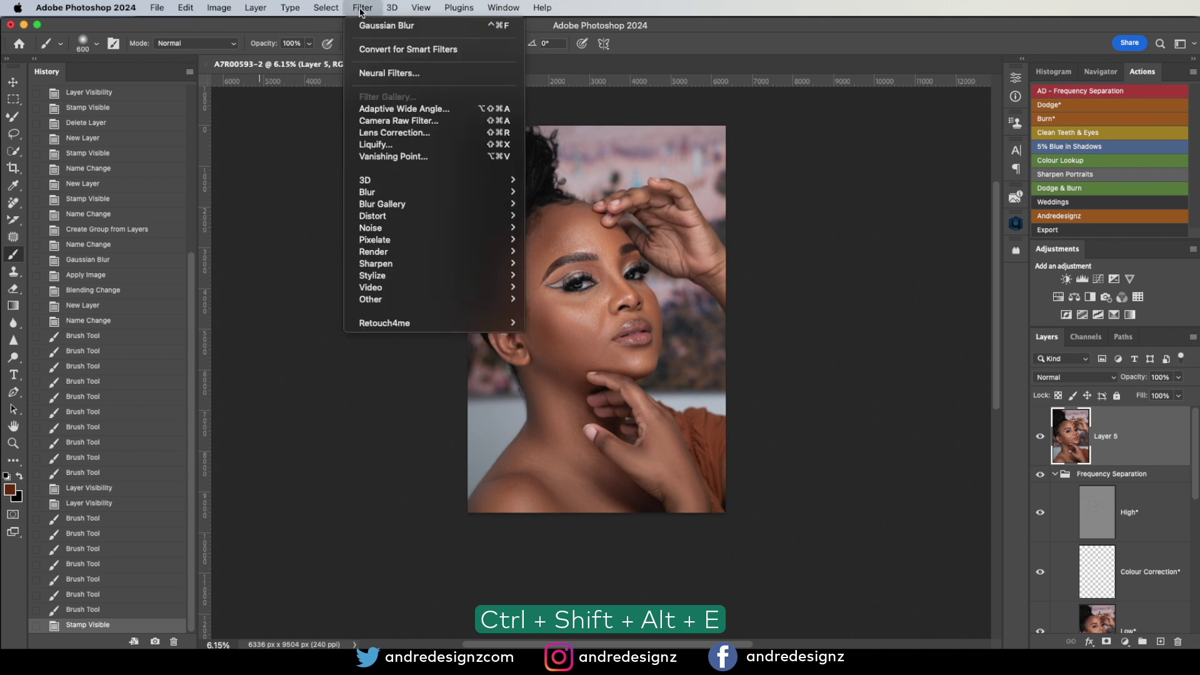
left_click(406, 122)
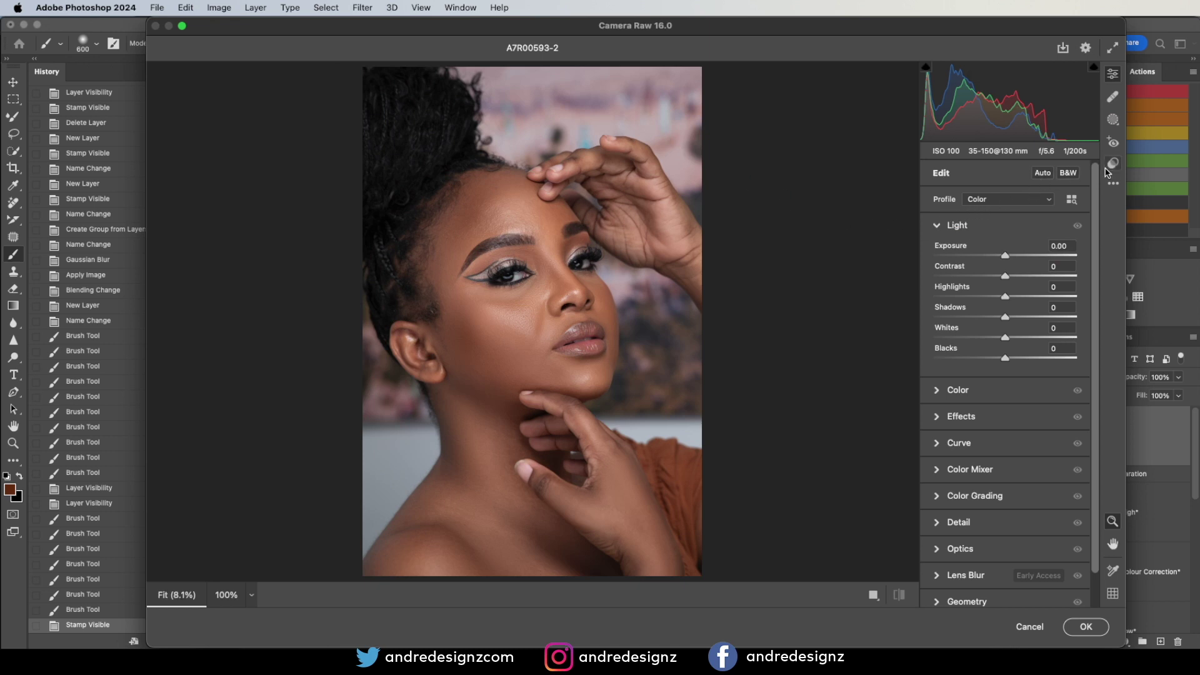
left_click(1113, 164)
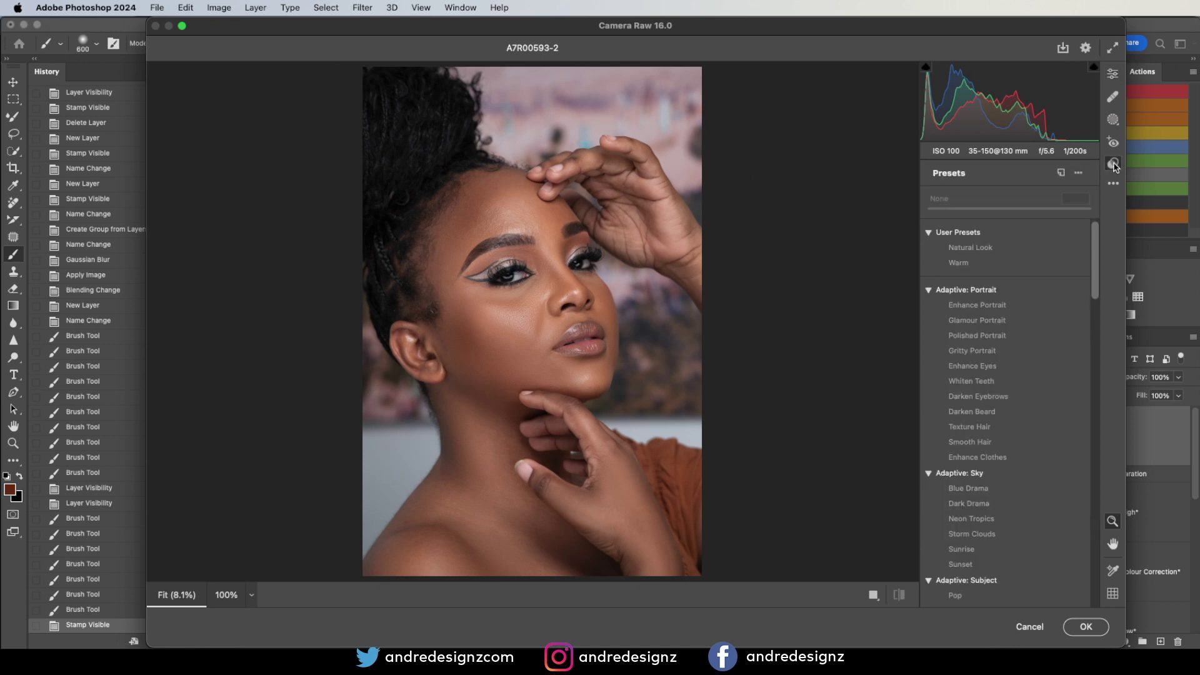
left_click(978, 266)
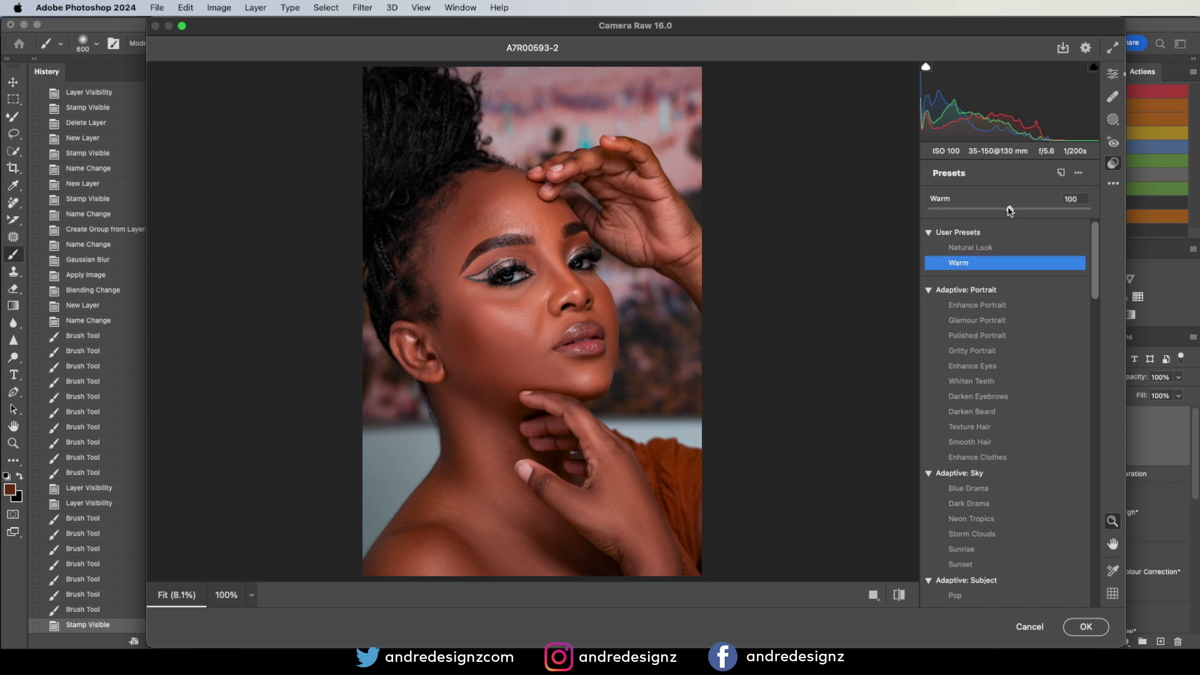
left_click_drag(1003, 210, 993, 213)
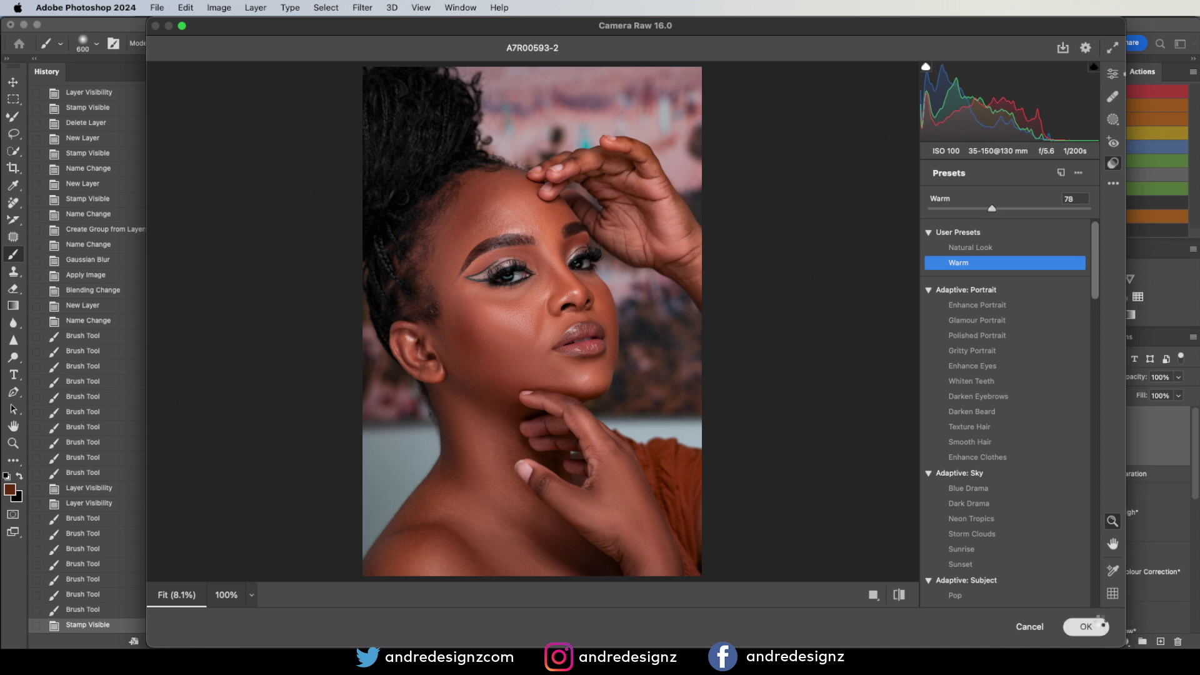
left_click(1087, 626)
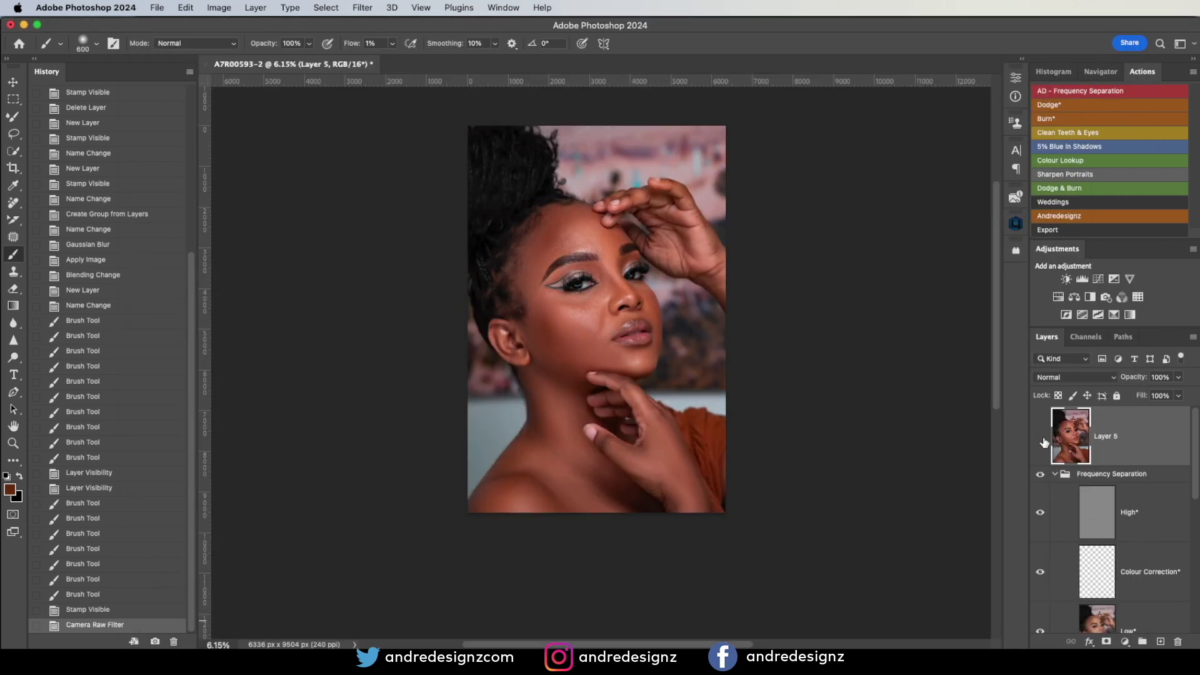
left_click(1041, 437)
left_click(1042, 439)
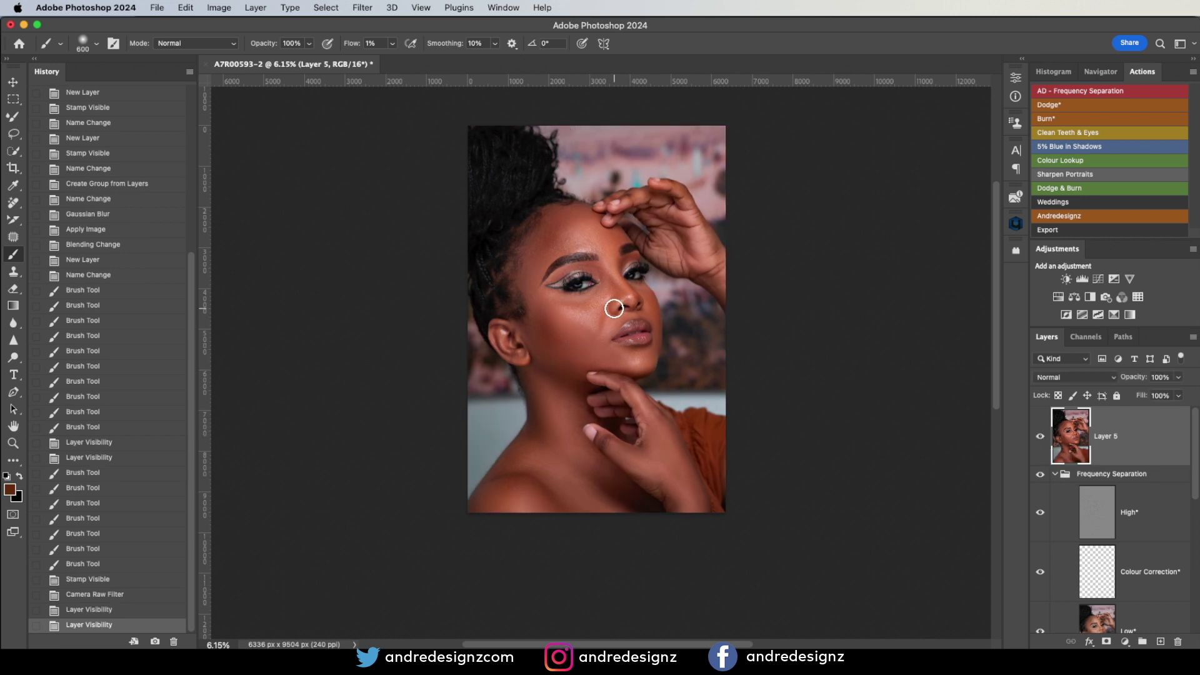
Step: Run the Dodge* action above Layer 5 and brighten the forehead above the eyebrow on its mask with the size 600 brush
scroll(622, 303, "up", 3)
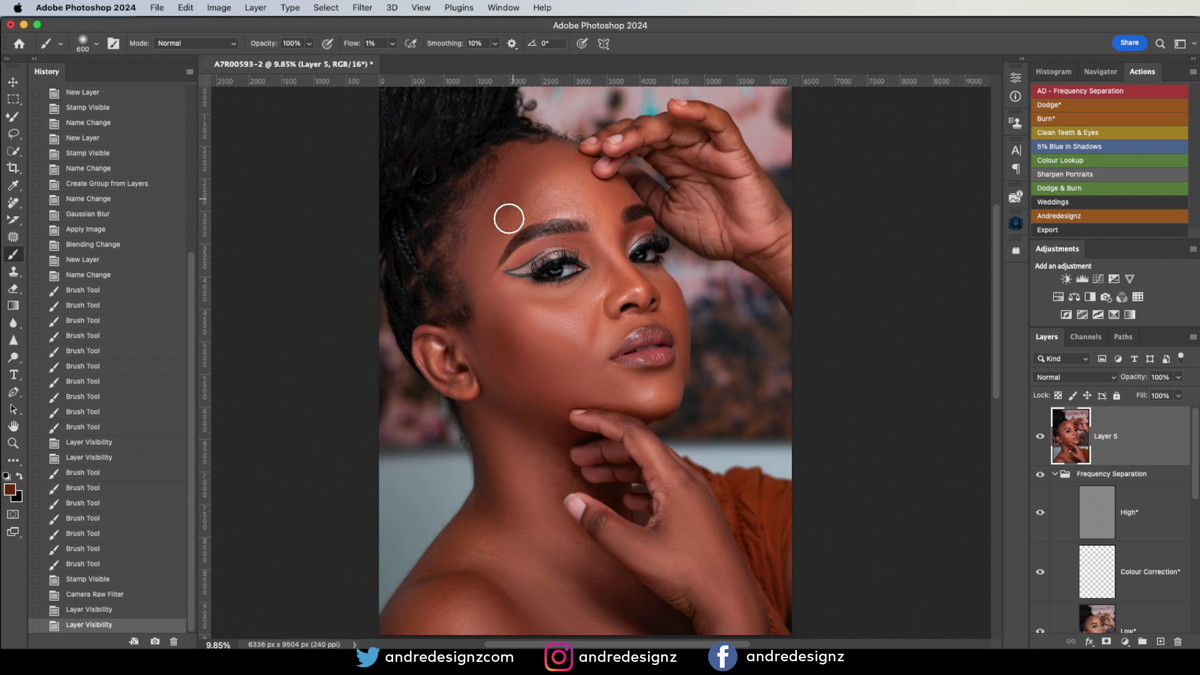
left_click(1062, 108)
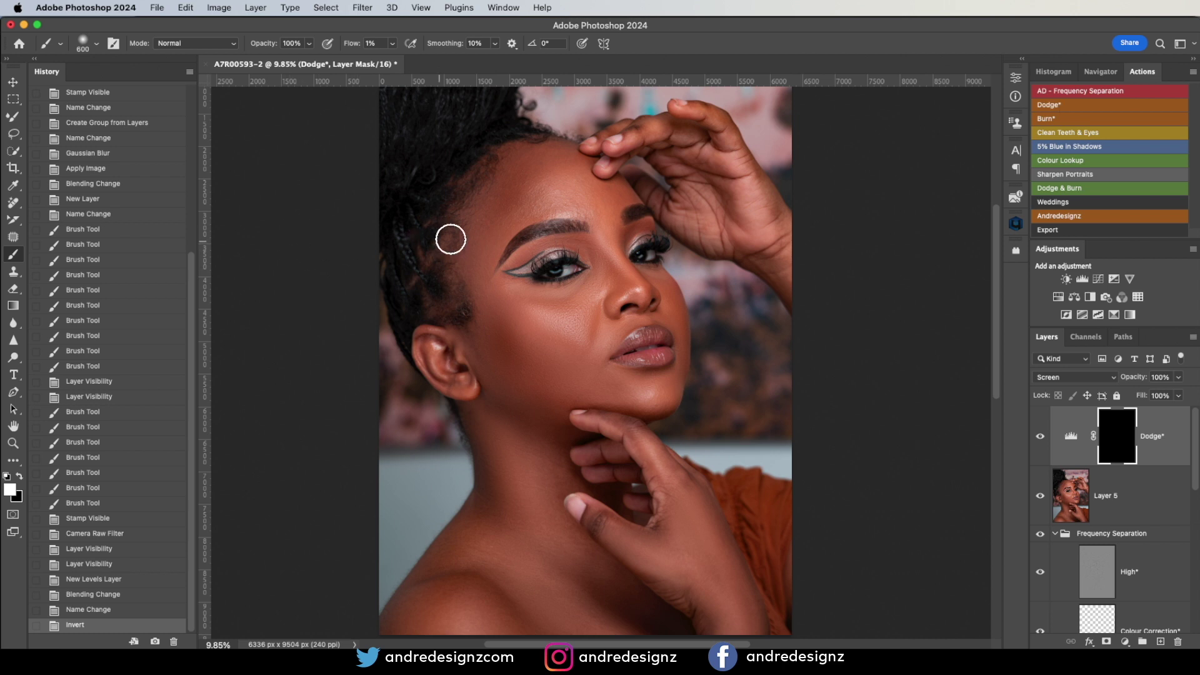
left_click(491, 216)
left_click(500, 206)
left_click(509, 197)
left_click(517, 187)
left_click(524, 178)
left_click(527, 191)
left_click(519, 192)
left_click(502, 227)
Step: Brighten the outer cheek down toward the jaw, and the forehead down to the temple, on the new Dodge* mask
left_click_drag(509, 360, 506, 354)
left_click_drag(506, 353, 554, 421)
left_click_drag(501, 319, 527, 355)
left_click_drag(527, 181, 497, 244)
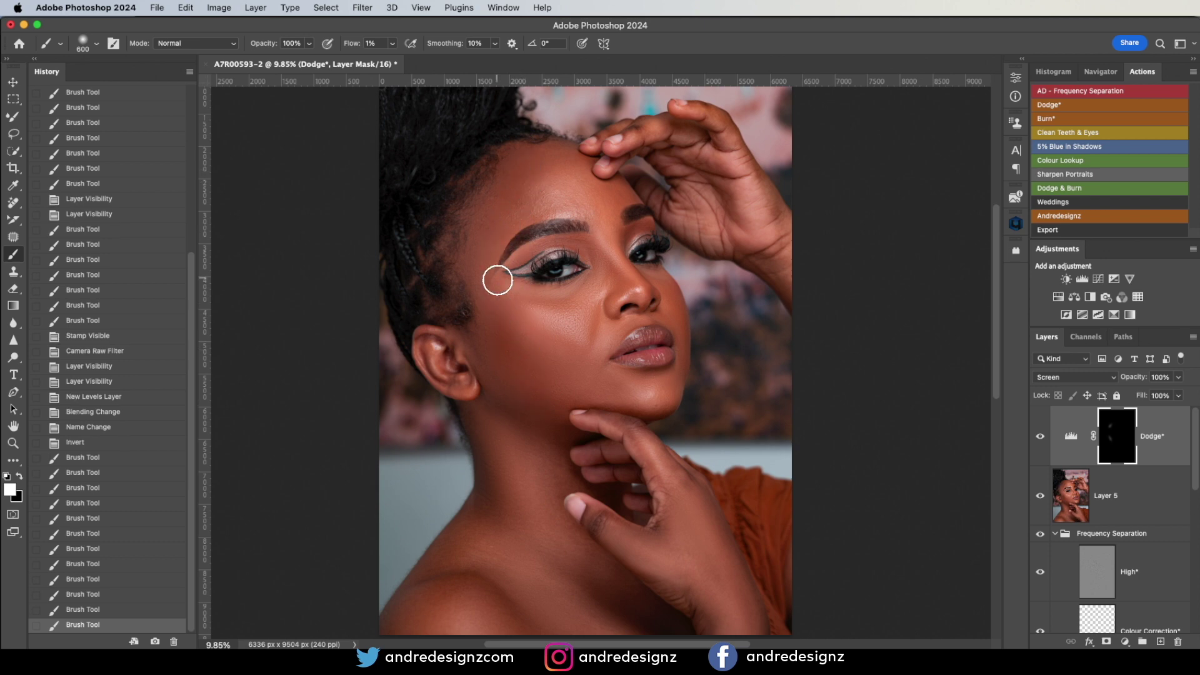
Step: Brighten the cheek beside the mouth on the Dodge* mask and inspect the skin texture around the eye and cheek up close
scroll(525, 290, "down", 4)
scroll(534, 313, "up", 2)
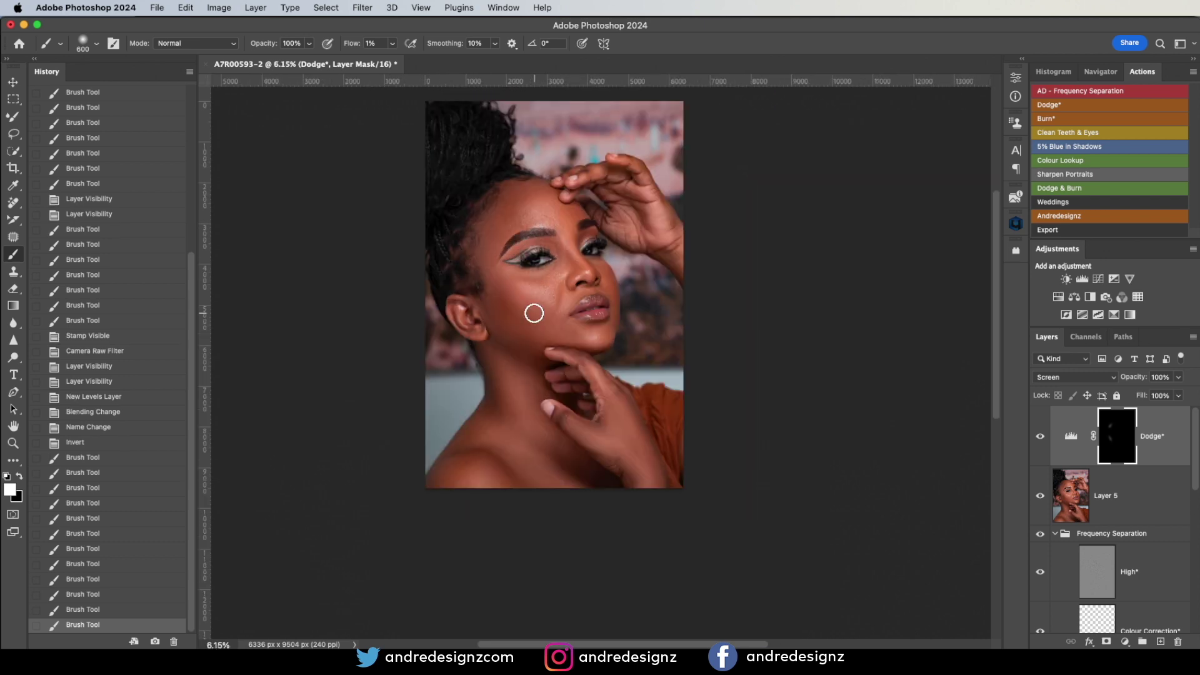
scroll(739, 350, "up", 4)
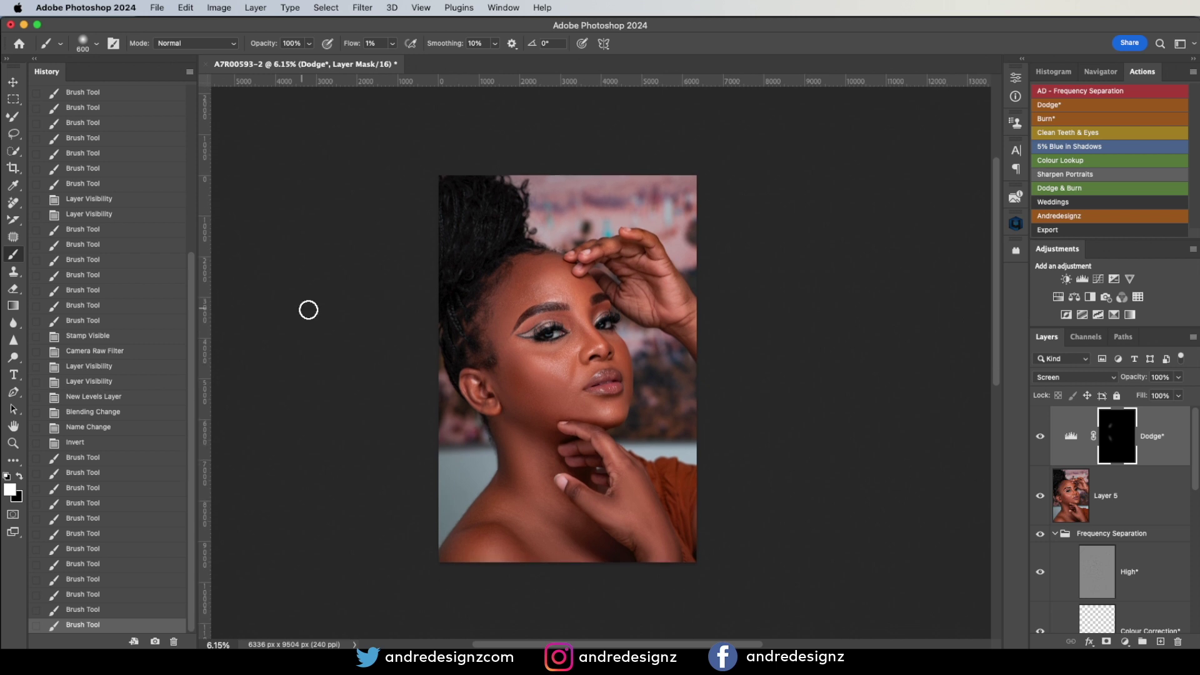
mouse_move(578, 381)
left_mouse_down()
mouse_move(599, 403)
mouse_move(578, 406)
mouse_move(598, 405)
mouse_move(574, 400)
left_mouse_up()
scroll(571, 315, "up", 8)
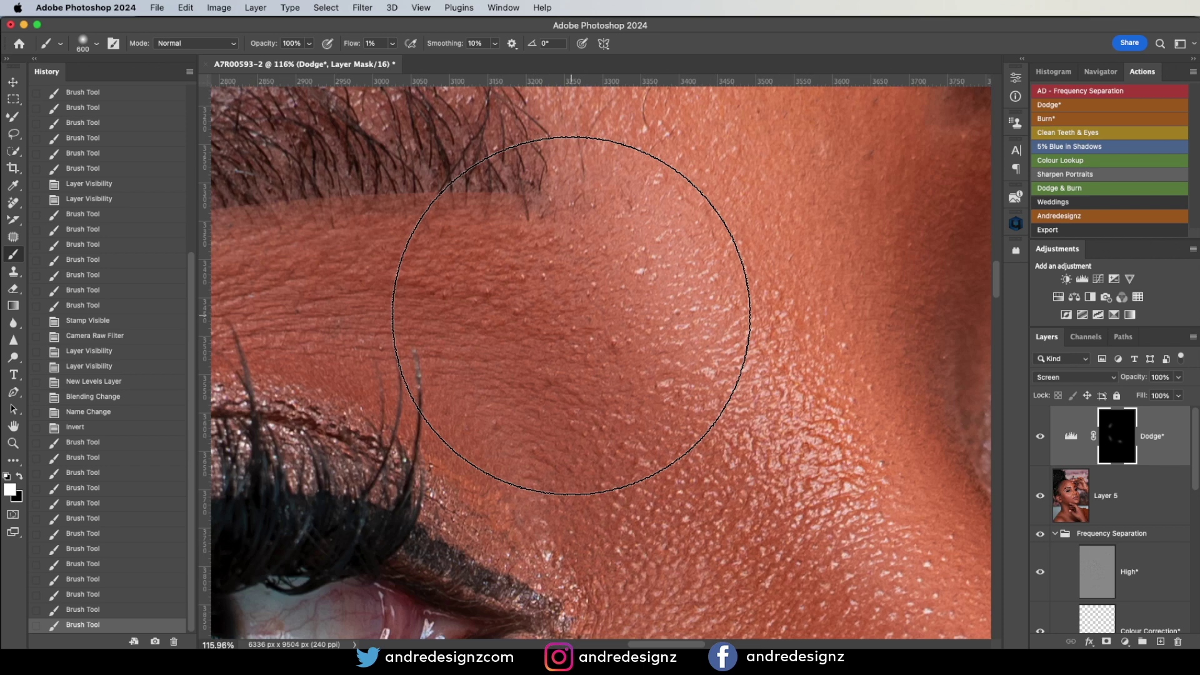
scroll(571, 315, "down", 3)
scroll(571, 316, "down", 5)
scroll(558, 201, "down", 5)
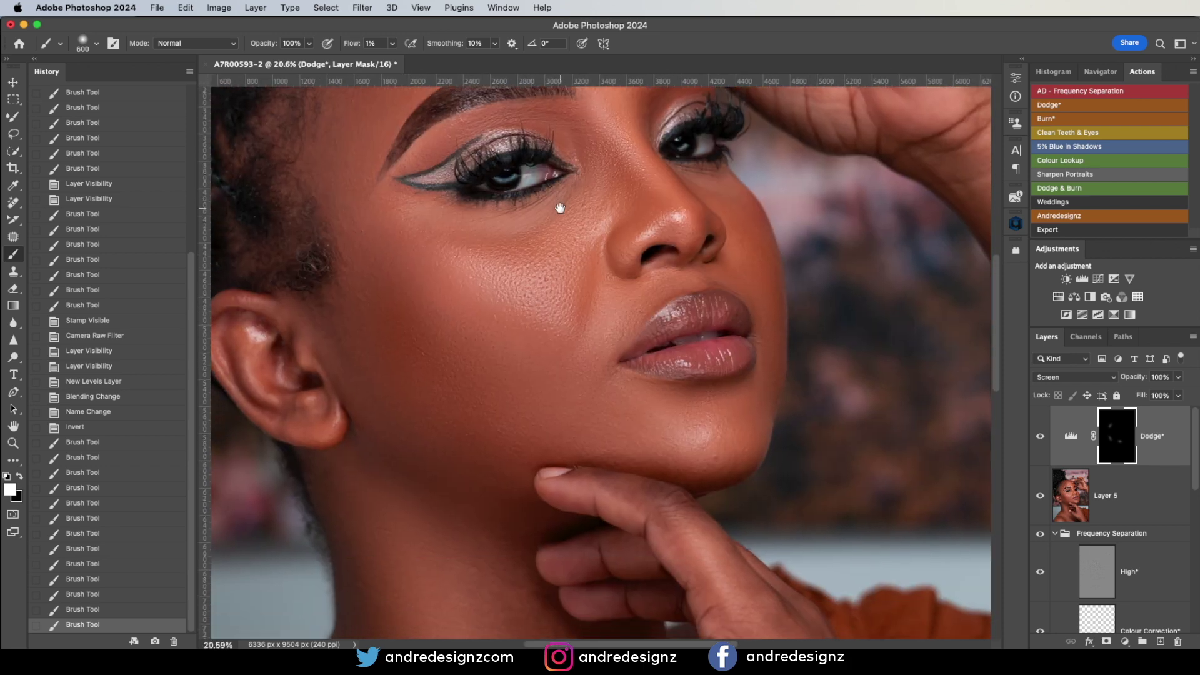
Step: Stamp all visible layers into a new layer above Dodge* and run the Sharpen Portraits action on it
scroll(563, 225, "up", 5)
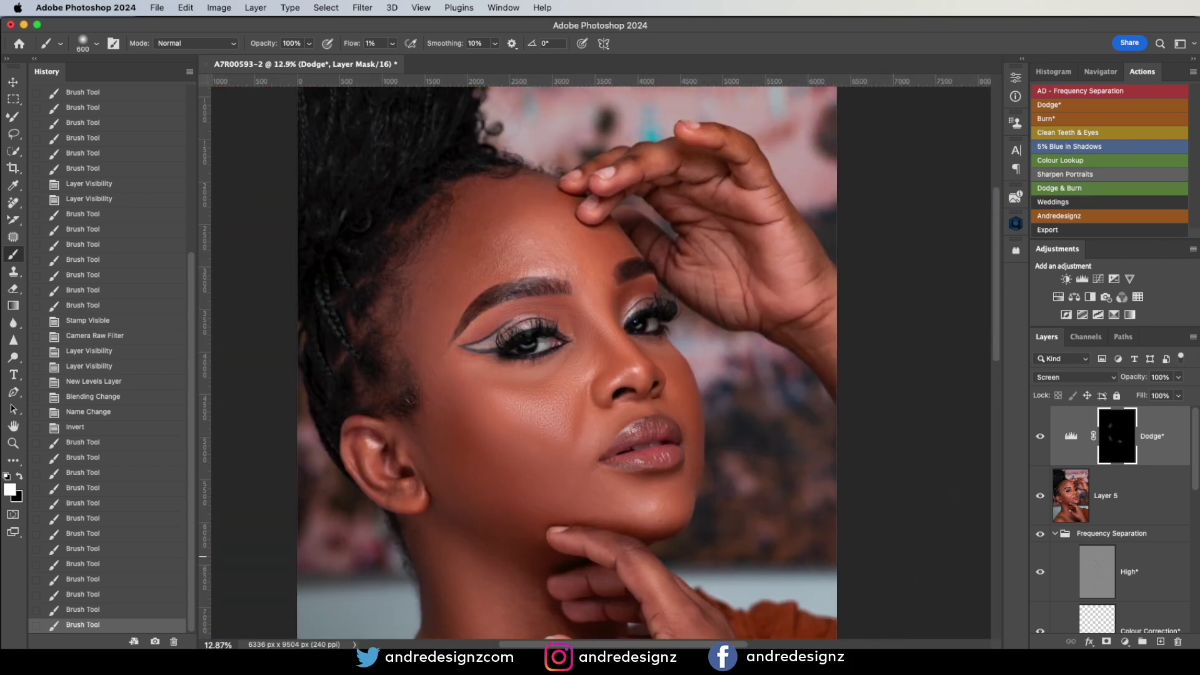
key("super+2")
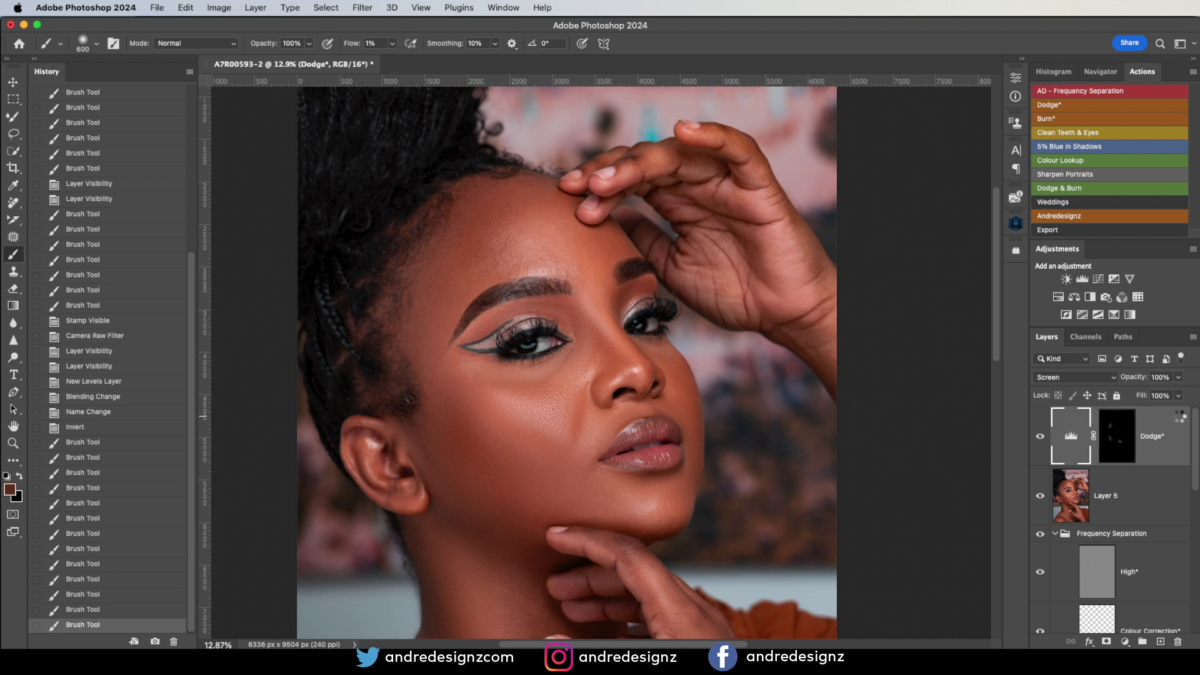
key("super+alt+shift+e")
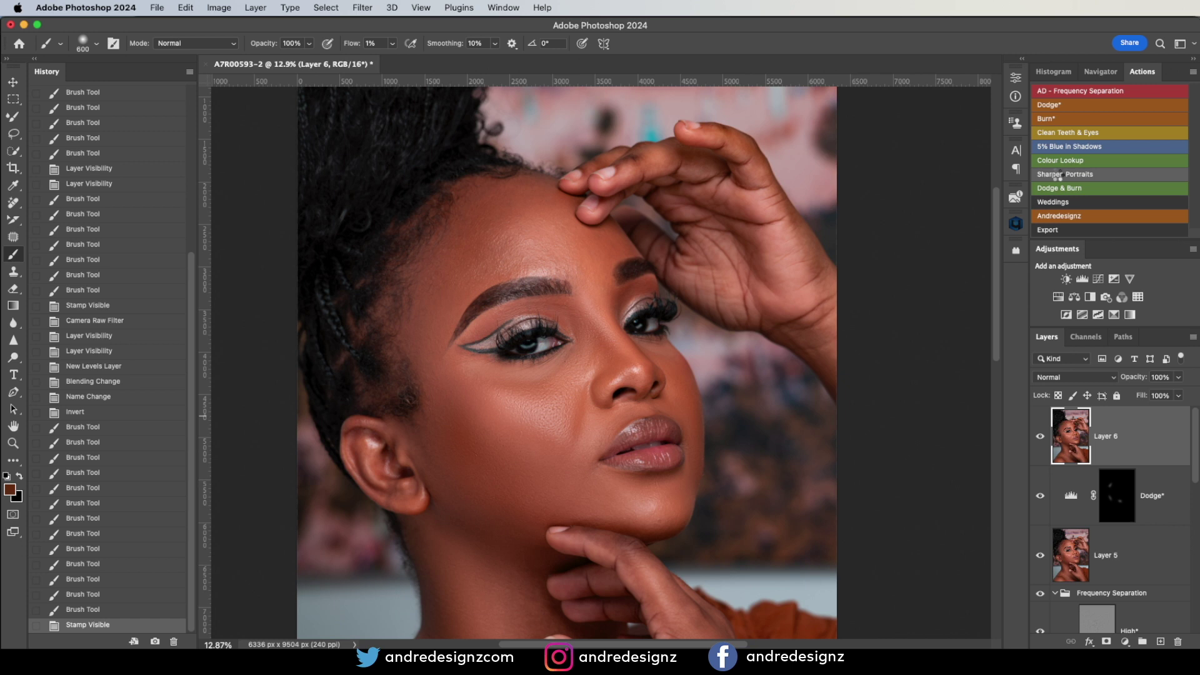
left_click(1056, 173)
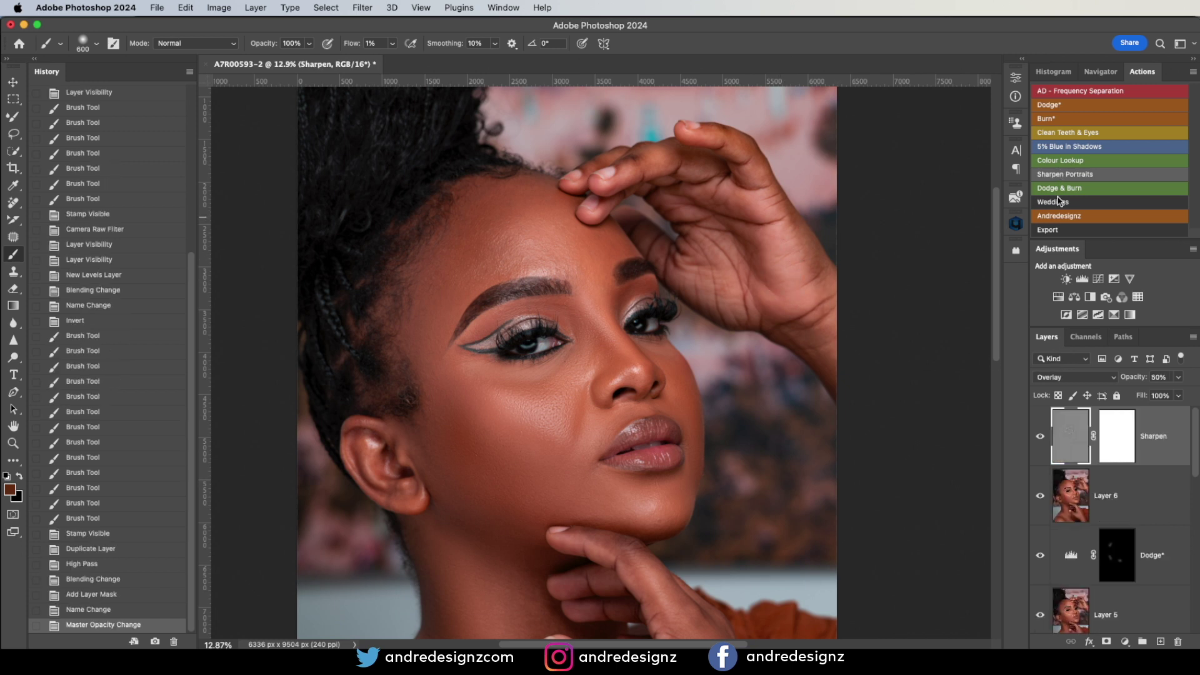
Step: Compare the portrait with the Sharpen layer hidden and shown, examining the eye and cheek texture up close and the image as a whole
left_click(1041, 438)
left_click(1041, 437)
scroll(567, 358, "down", 2)
scroll(568, 358, "up", 2)
left_click_drag(575, 388, 741, 283)
scroll(585, 350, "up", 4)
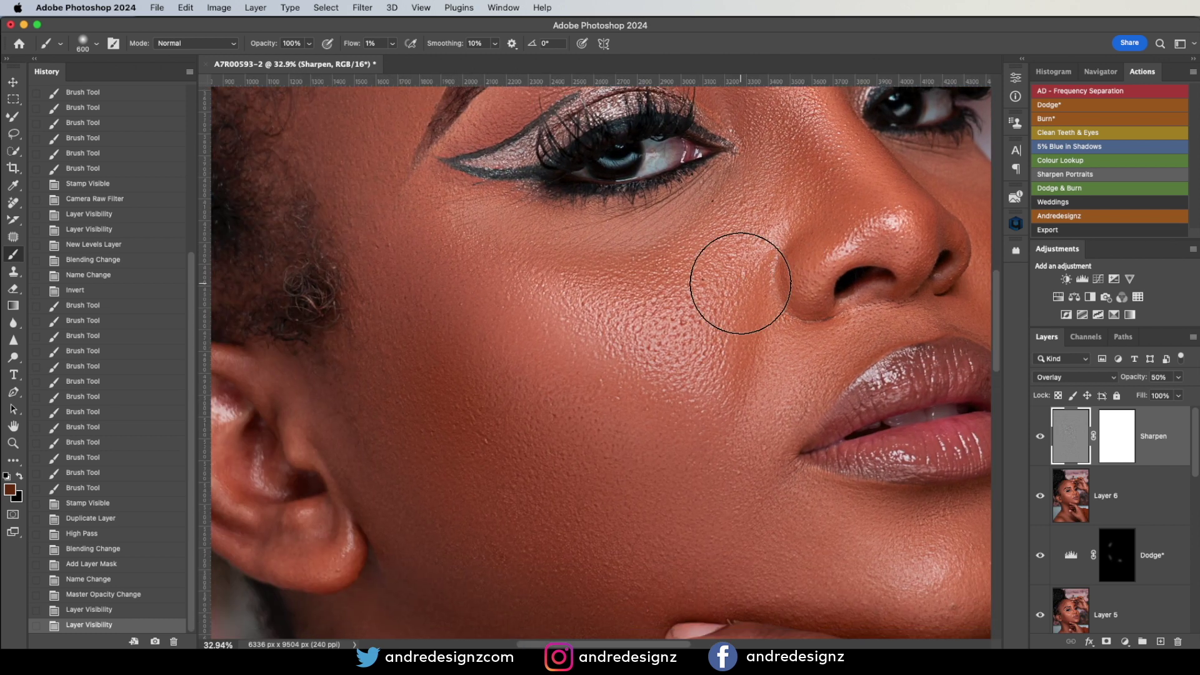
scroll(741, 283, "down", 2)
left_click(1038, 438)
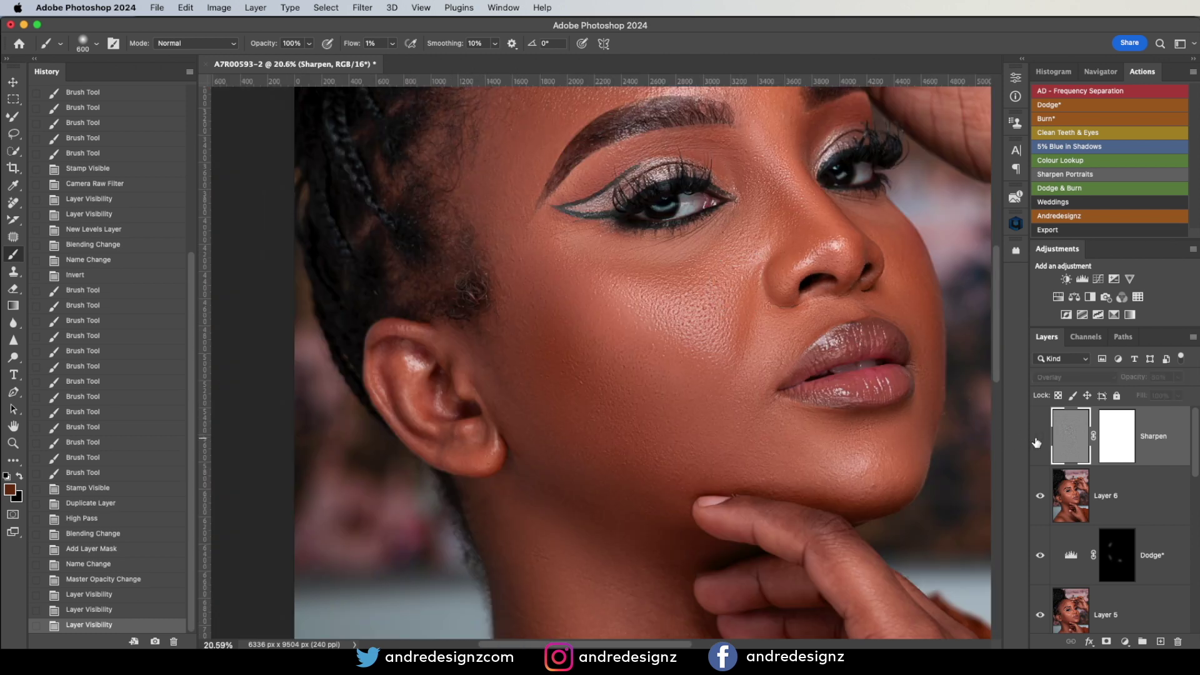
left_click(1038, 440)
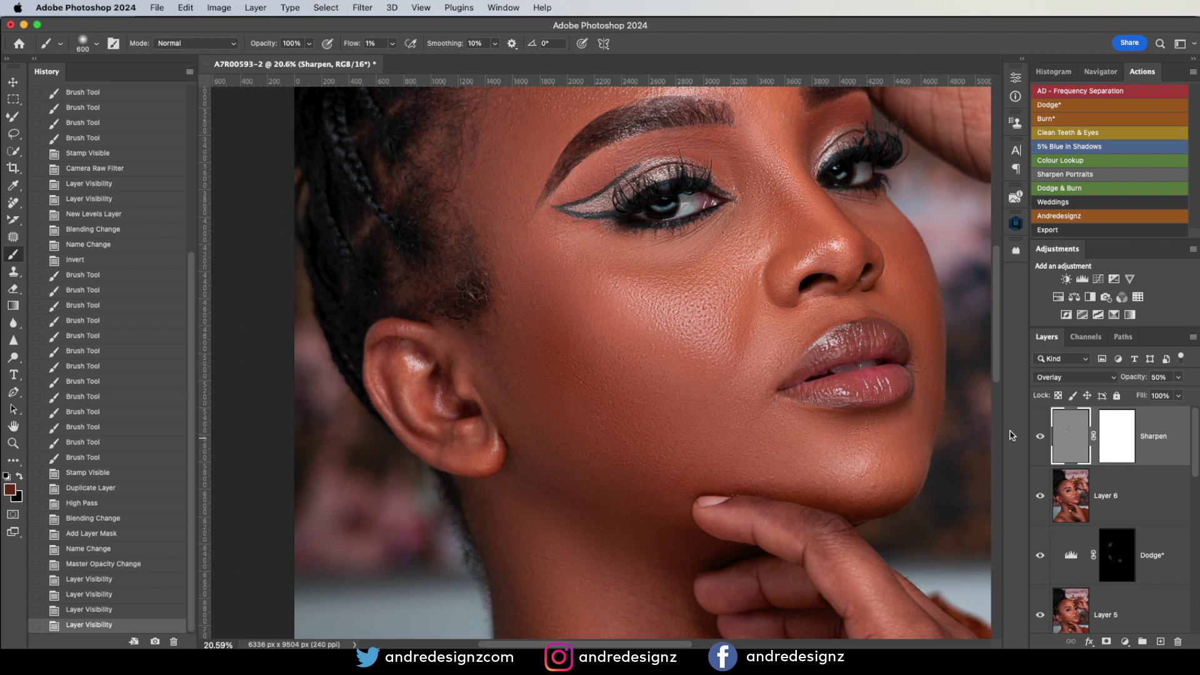
left_click_drag(726, 302, 603, 455)
scroll(632, 380, "down", 5)
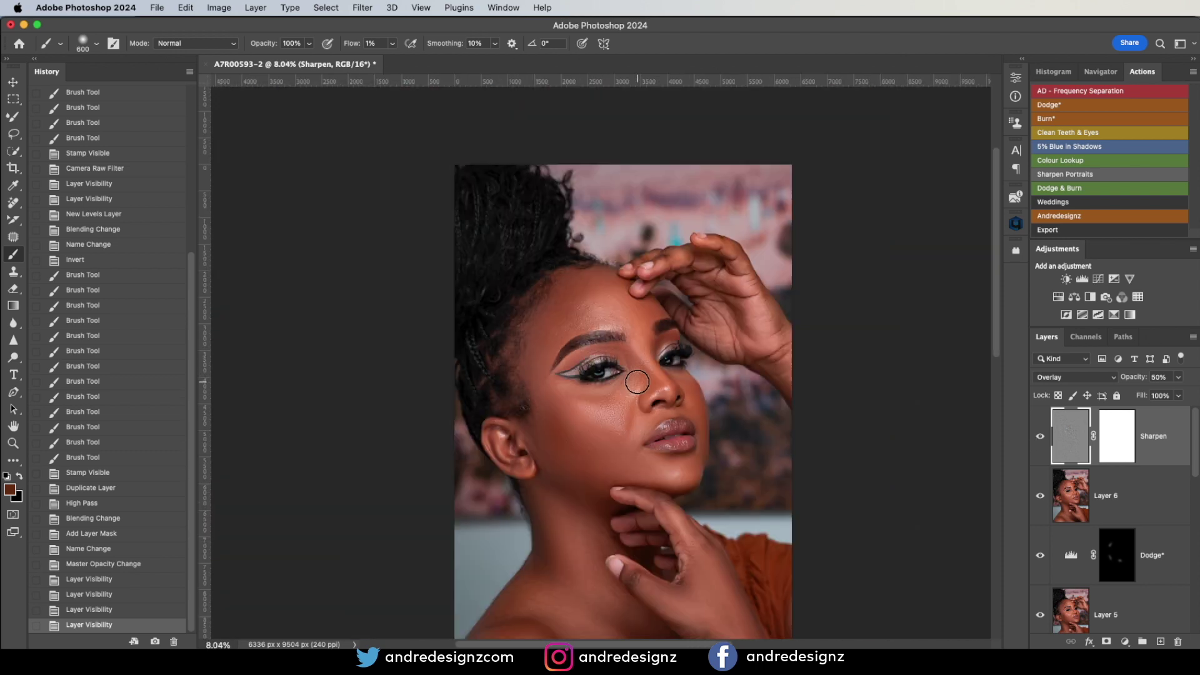
left_click_drag(653, 311, 654, 333)
scroll(654, 331, "down", 2)
scroll(655, 330, "up", 2)
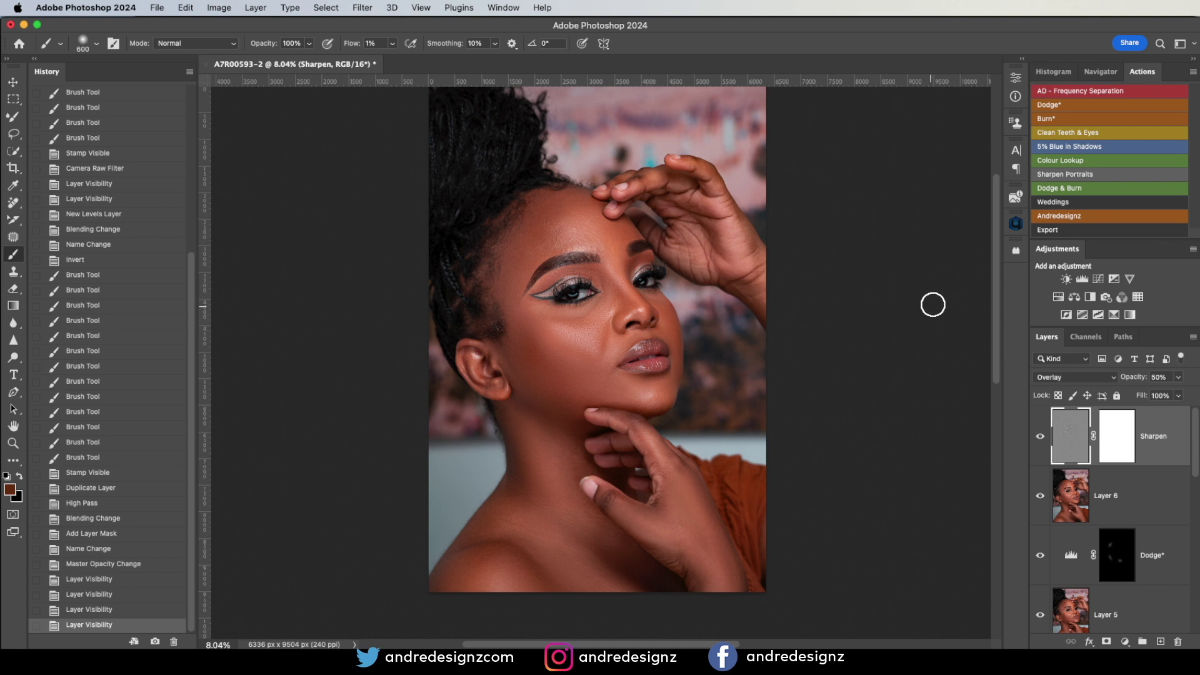
Step: Set up a Save for Web export of the portrait at 1080 px wide, and cancel it without saving
left_click(163, 7)
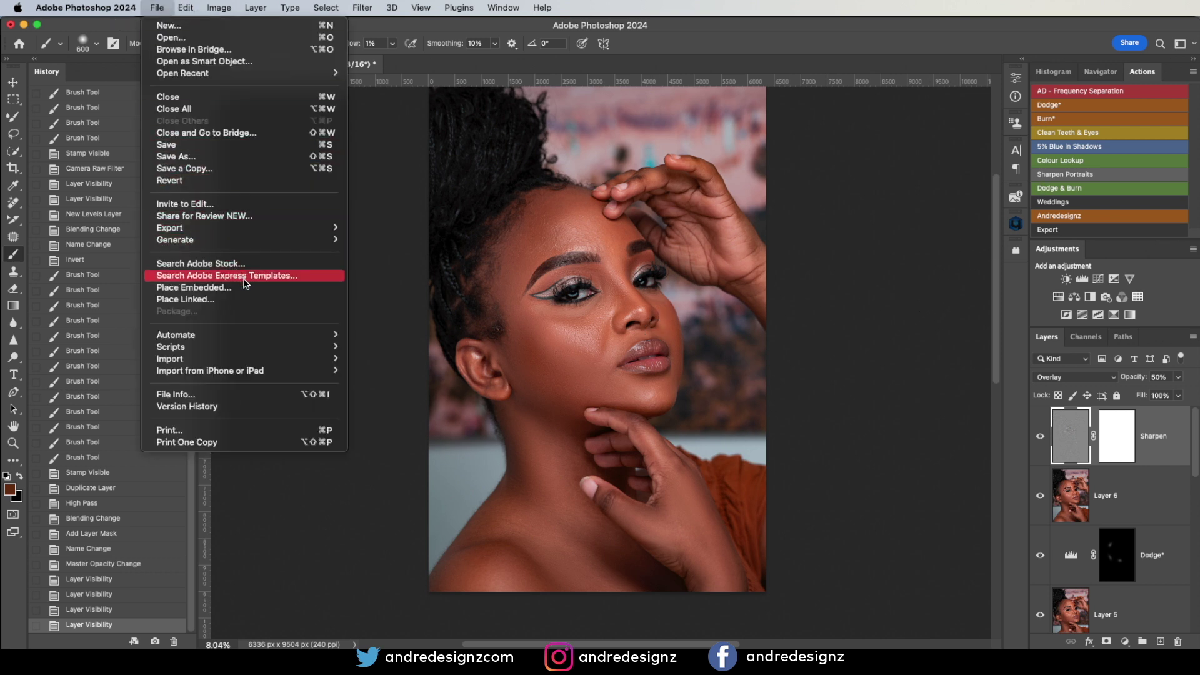
mouse_move(256, 243)
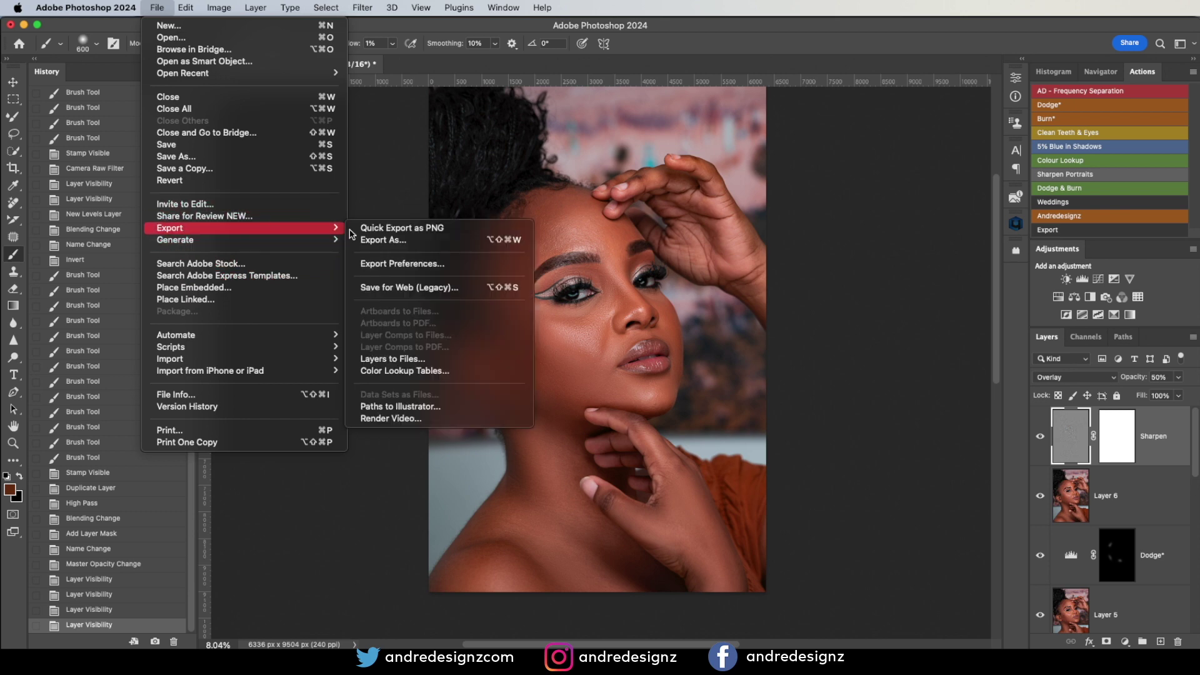
left_click(410, 287)
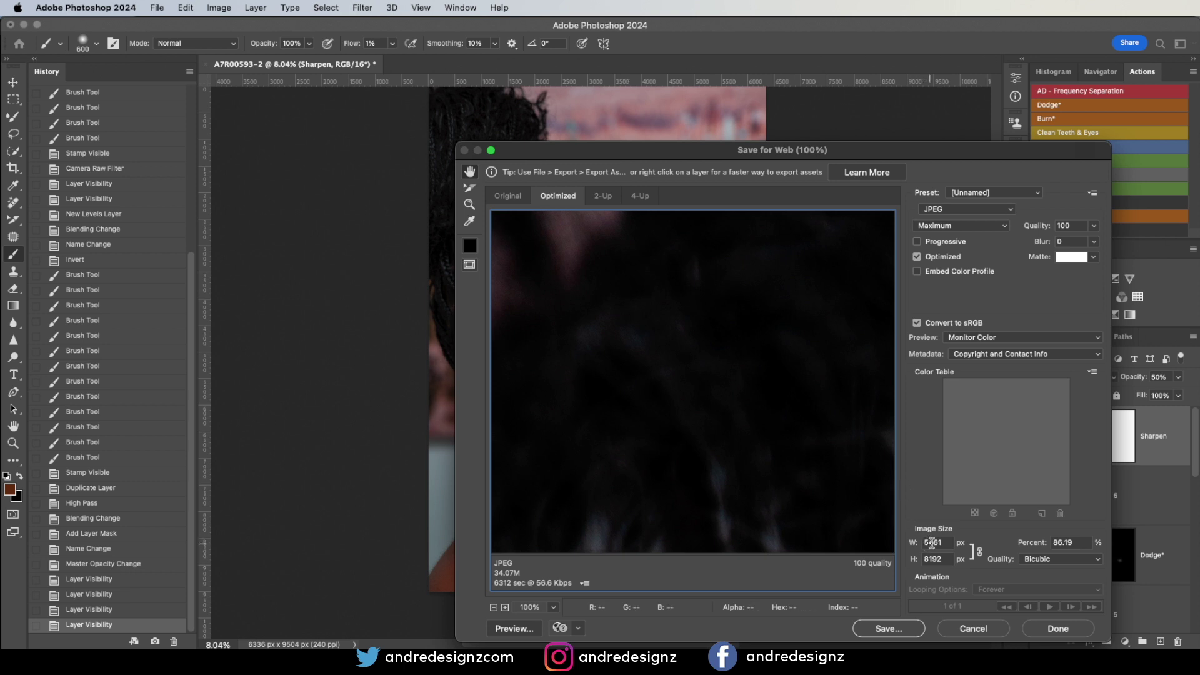
left_click_drag(944, 543, 919, 545)
type("1080")
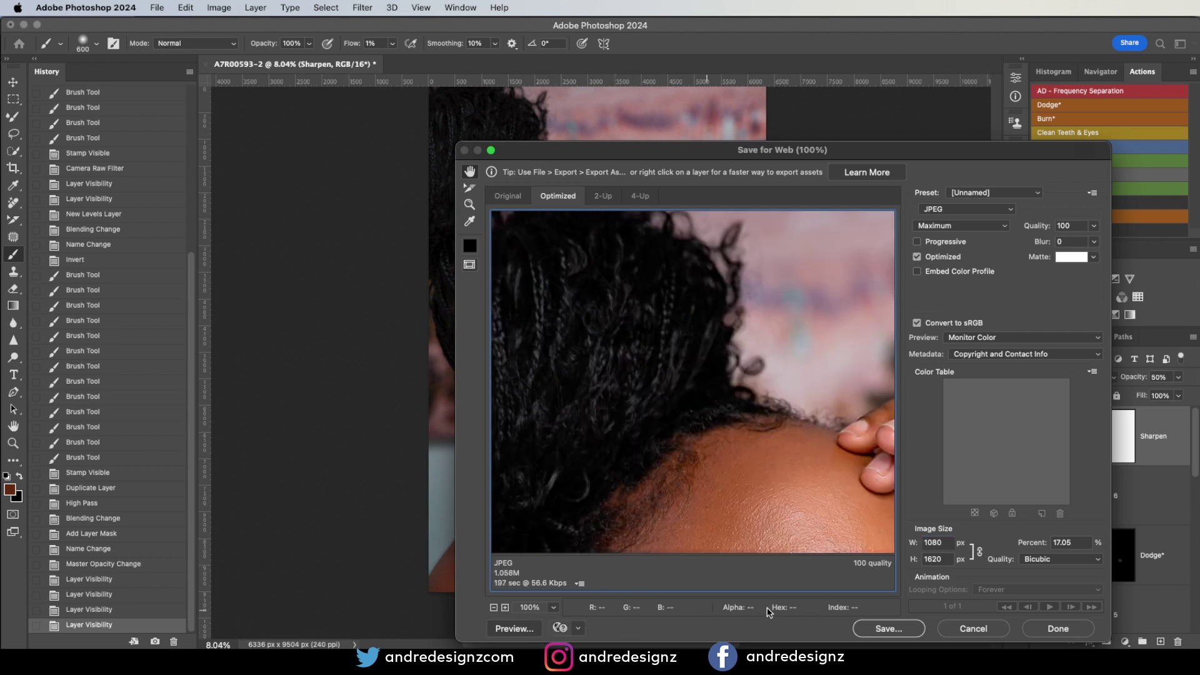
left_click(975, 629)
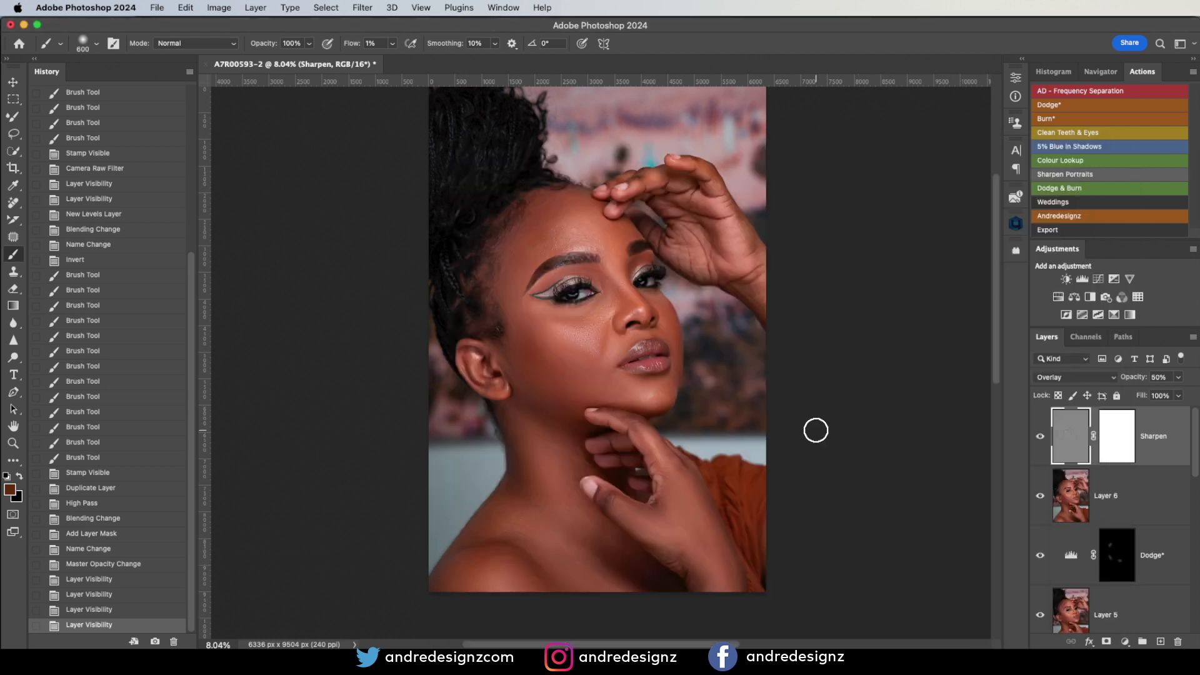